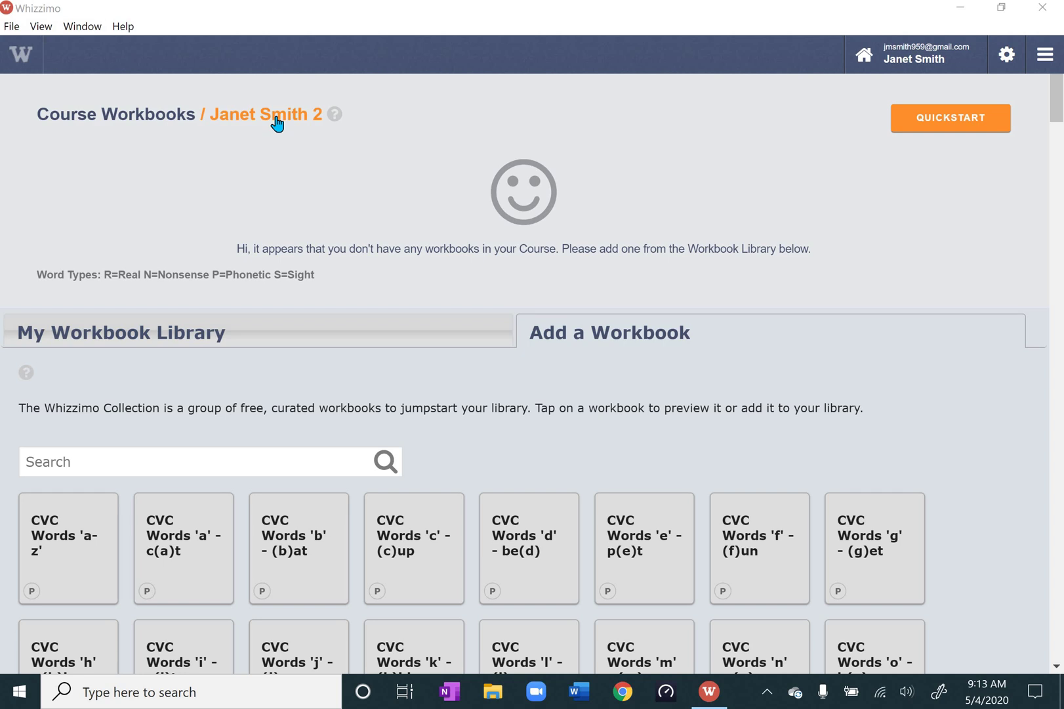
Select the second course bearing the account holder's name from the list of courses.
{"action": "left_click", "coordinate": [277, 122]}
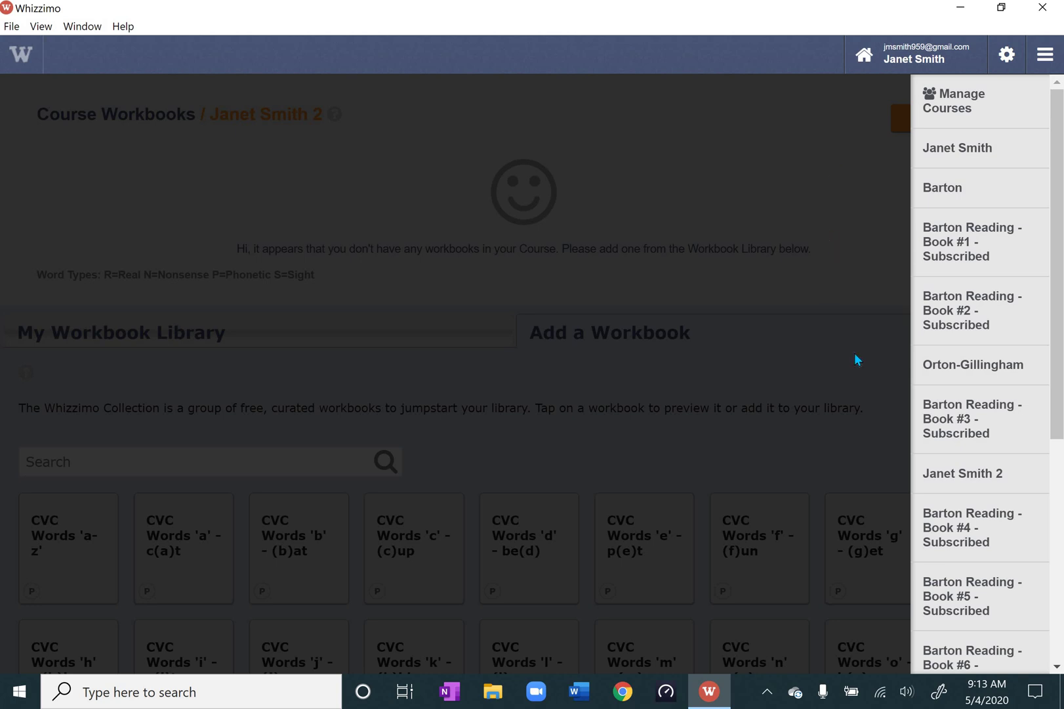
{"action": "left_click", "coordinate": [962, 478]}
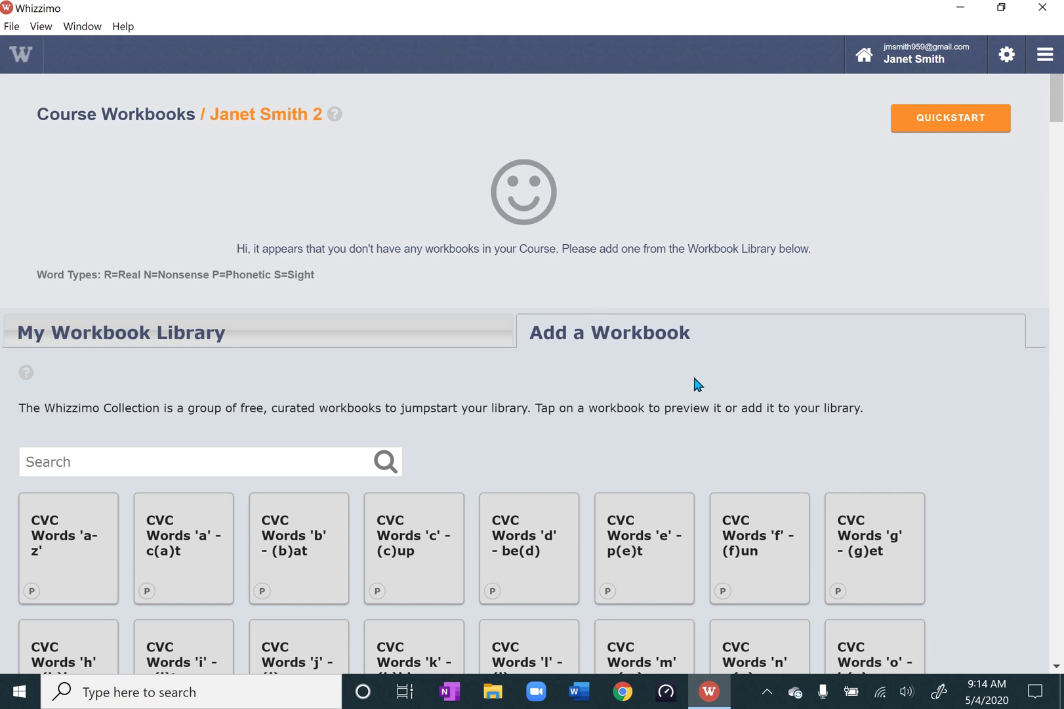
Look through the free workbooks offered in the Whizzimo Collection.
{"action": "scroll", "coordinate": [694, 377], "scroll_direction": "down", "scroll_amount": 3}
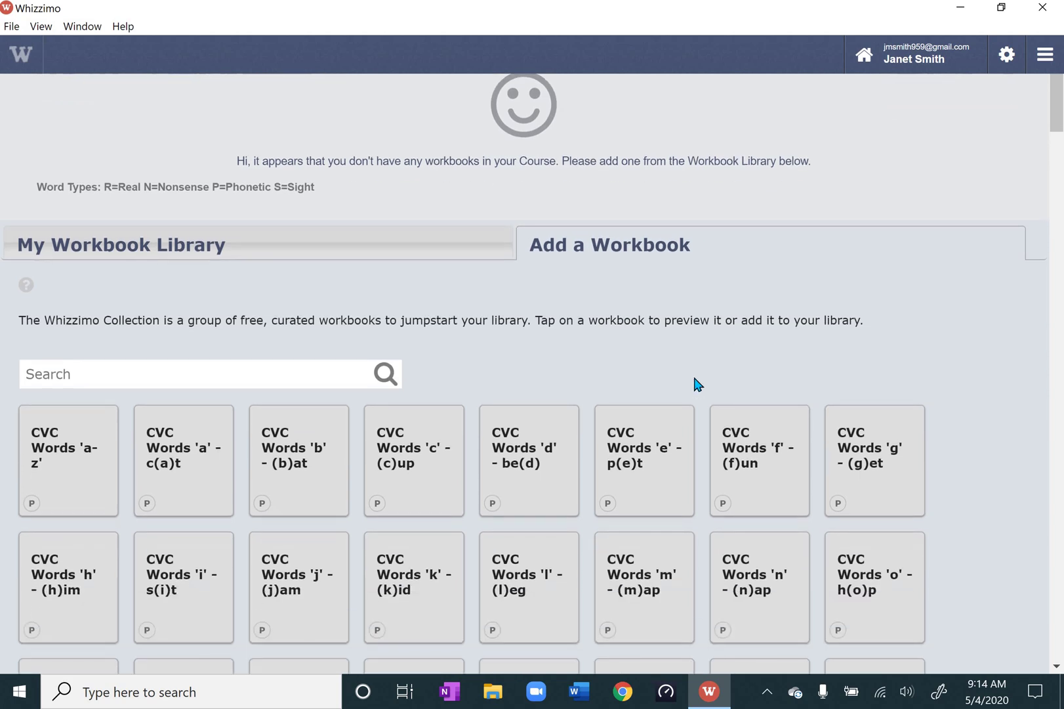
{"action": "scroll", "coordinate": [694, 385], "scroll_direction": "down", "scroll_amount": 9}
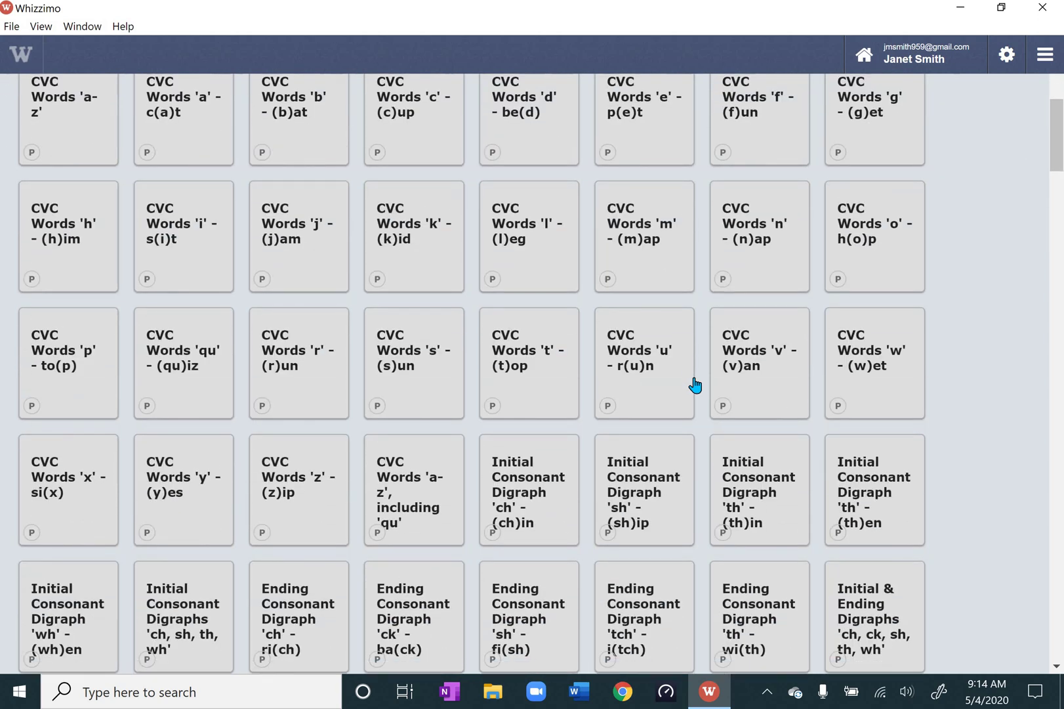
{"action": "scroll", "coordinate": [696, 385], "scroll_direction": "down", "scroll_amount": 9}
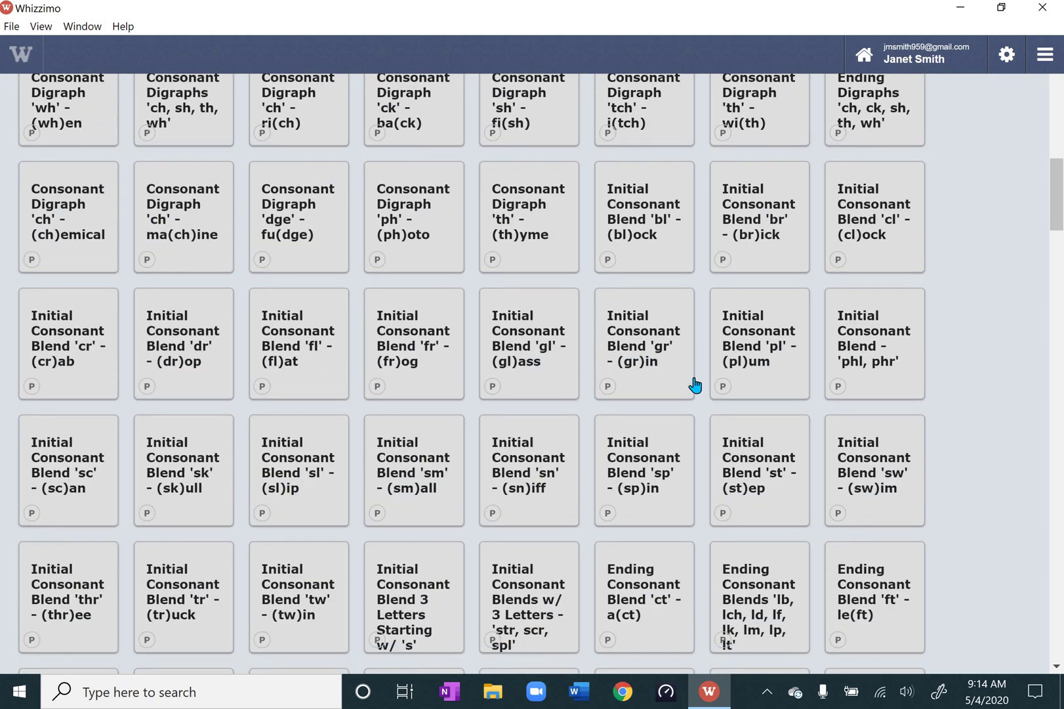
{"action": "scroll", "coordinate": [695, 386], "scroll_direction": "down", "scroll_amount": 10}
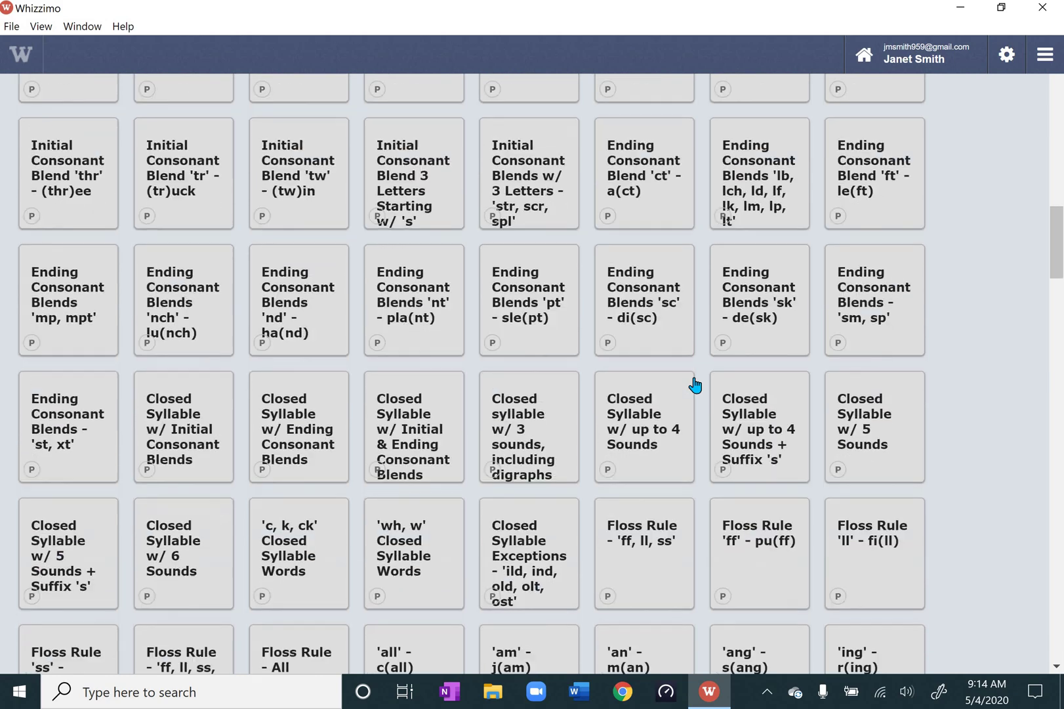
{"action": "scroll", "coordinate": [695, 386], "scroll_direction": "down", "scroll_amount": 7}
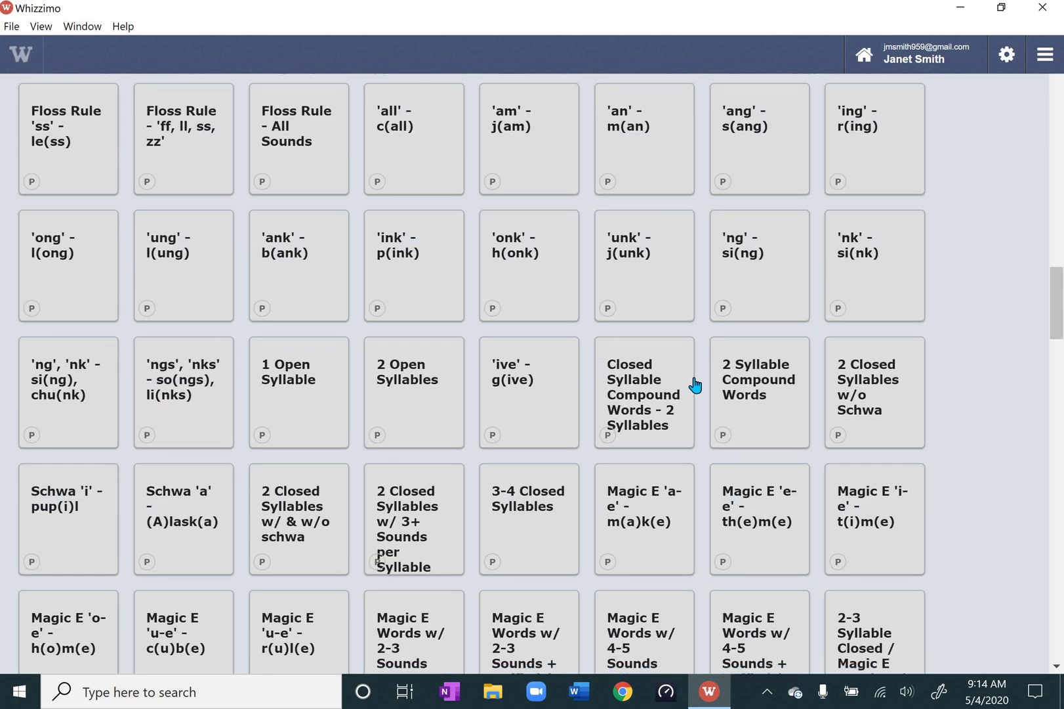
{"action": "scroll", "coordinate": [695, 385], "scroll_direction": "down", "scroll_amount": 4}
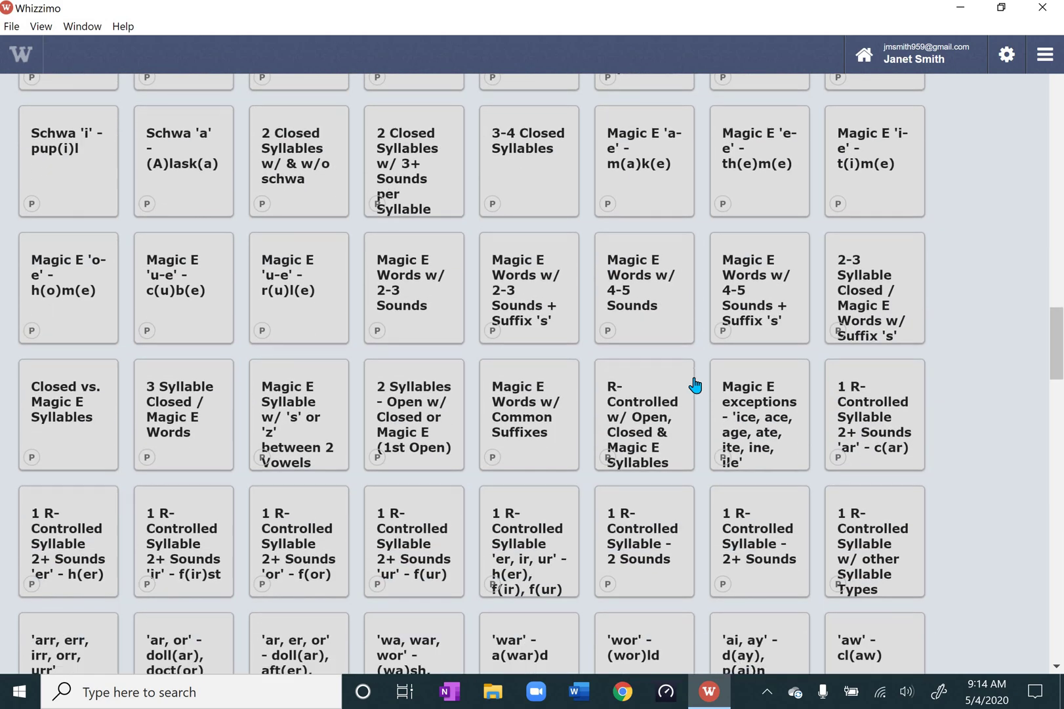
{"action": "scroll", "coordinate": [695, 385], "scroll_direction": "up", "scroll_amount": 18}
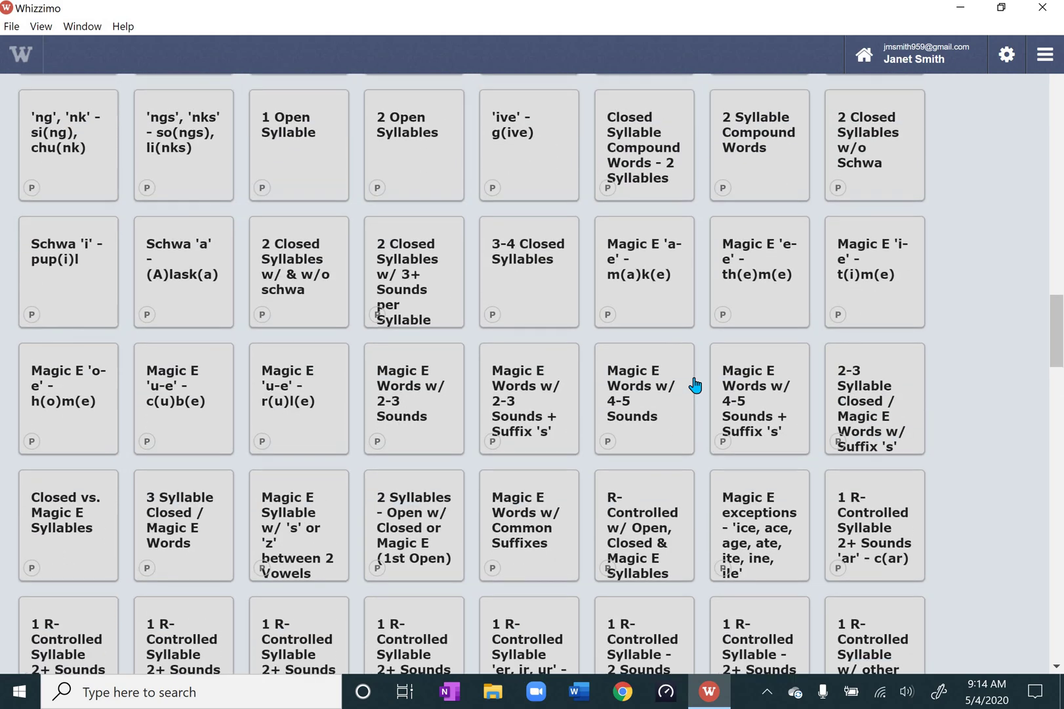
{"action": "scroll", "coordinate": [695, 385], "scroll_direction": "up", "scroll_amount": 20}
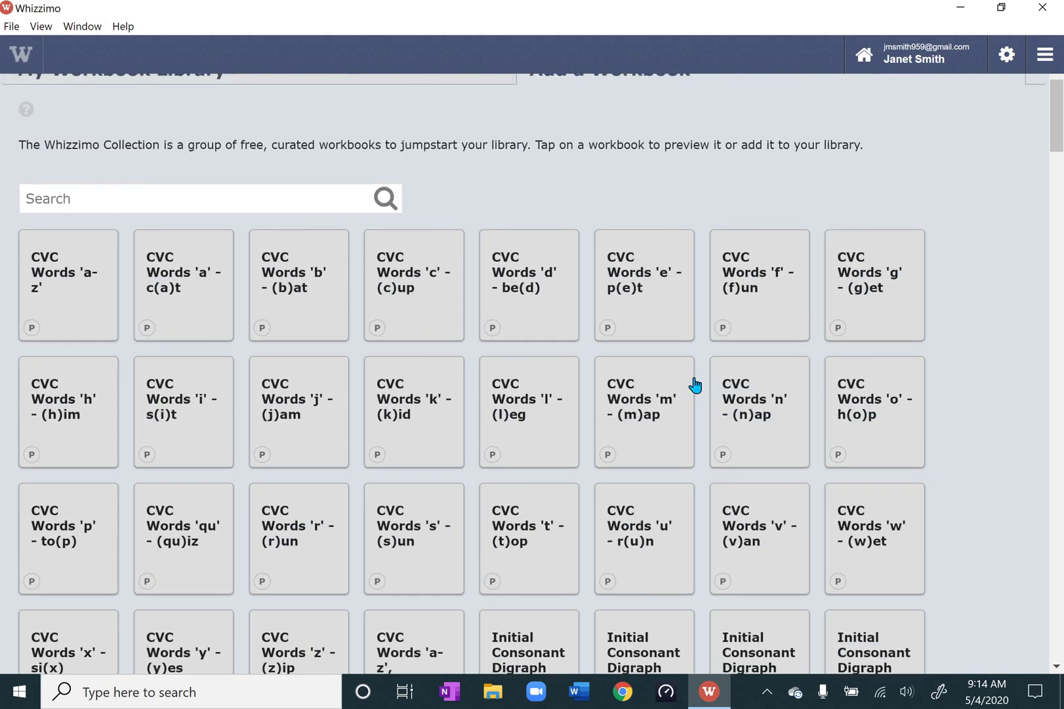
Add the collection workbook "CVC Words 'a-z', including 'qu'" to the library.
{"action": "scroll", "coordinate": [695, 386], "scroll_direction": "down", "scroll_amount": 3}
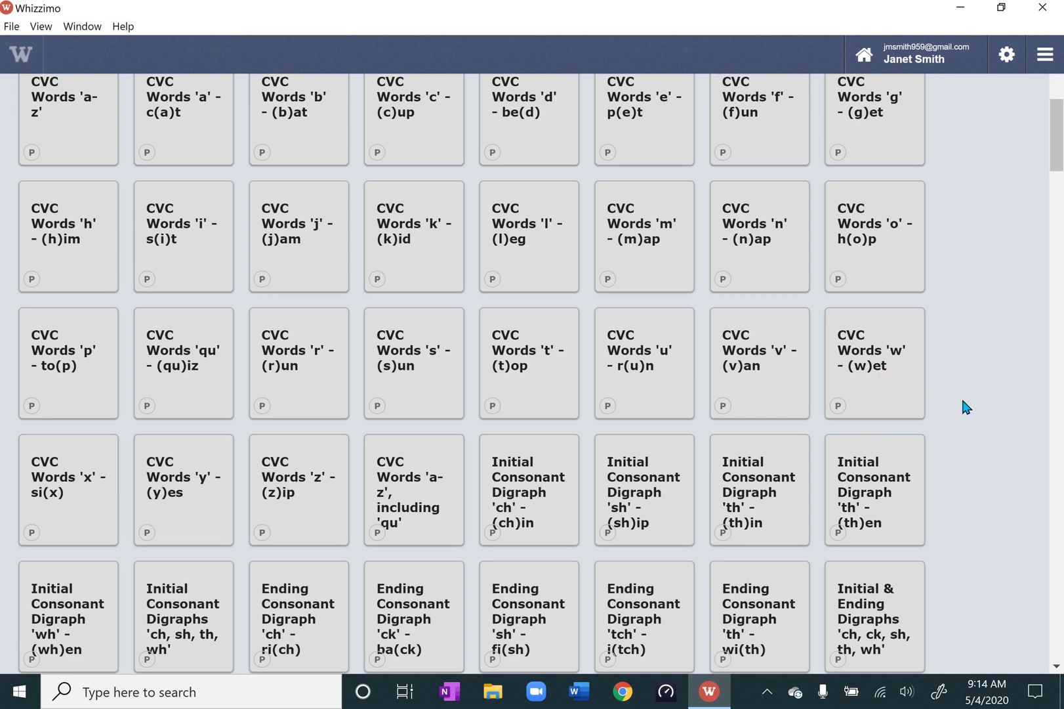
{"action": "scroll", "coordinate": [963, 400], "scroll_direction": "down", "scroll_amount": 1}
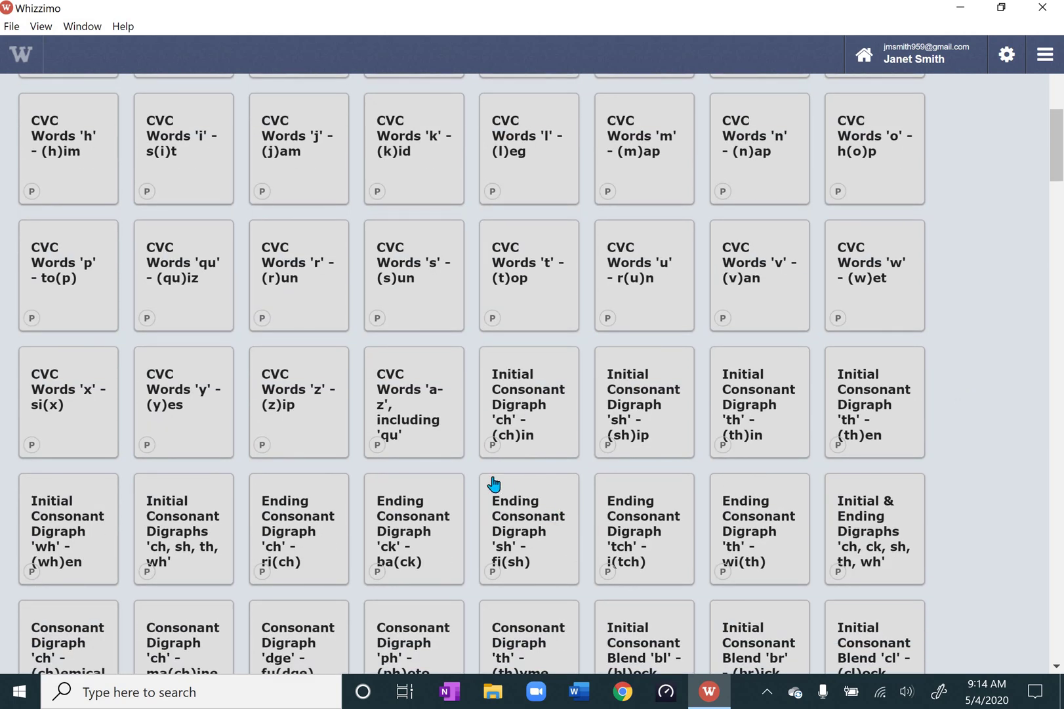
{"action": "left_click", "coordinate": [429, 415]}
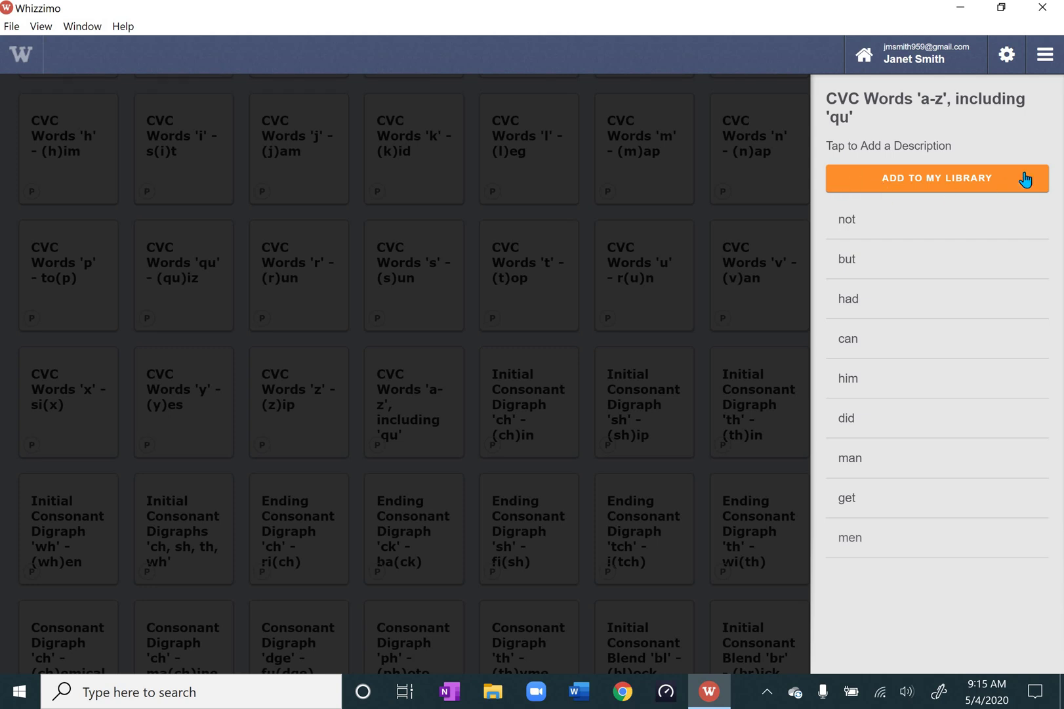
{"action": "left_click", "coordinate": [981, 186]}
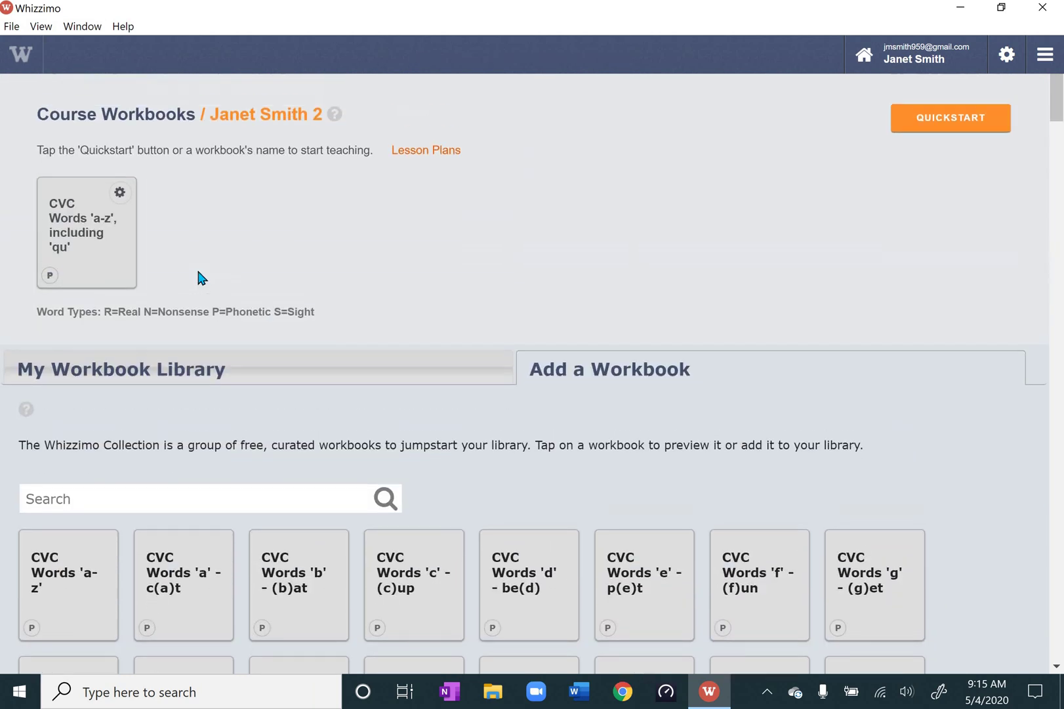
Review the activities available for the "CVC Words 'a-z', including 'qu'" workbook and start Workbook Tiles.
{"action": "left_click", "coordinate": [97, 233]}
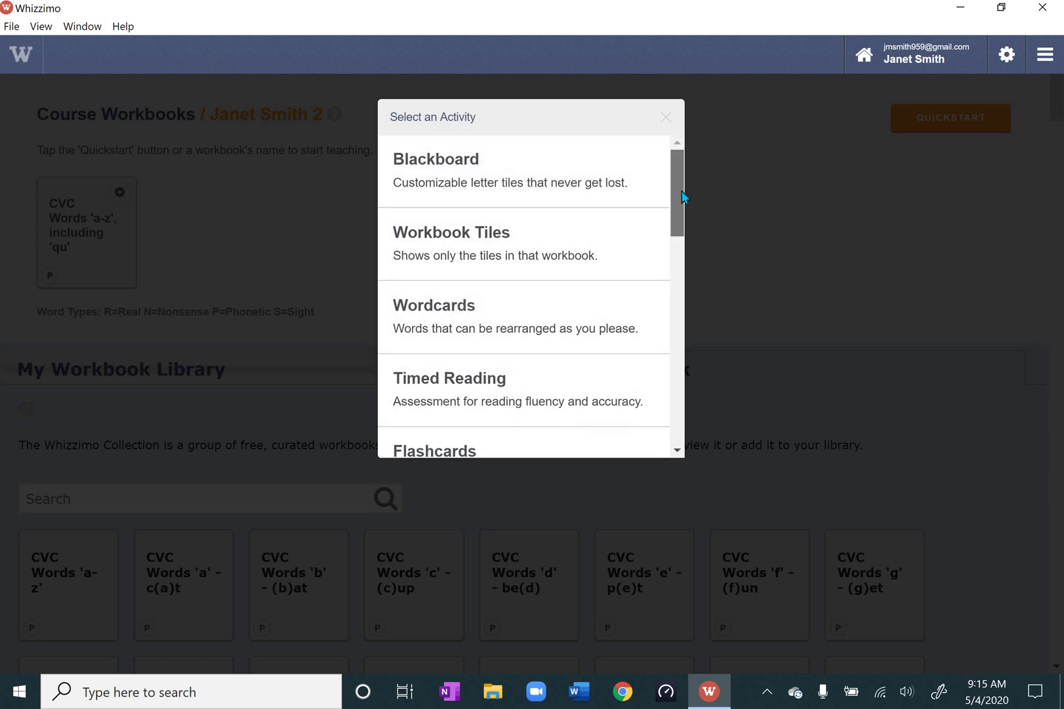
{"action": "left_click_drag", "start_coordinate": [682, 196], "coordinate": [691, 292]}
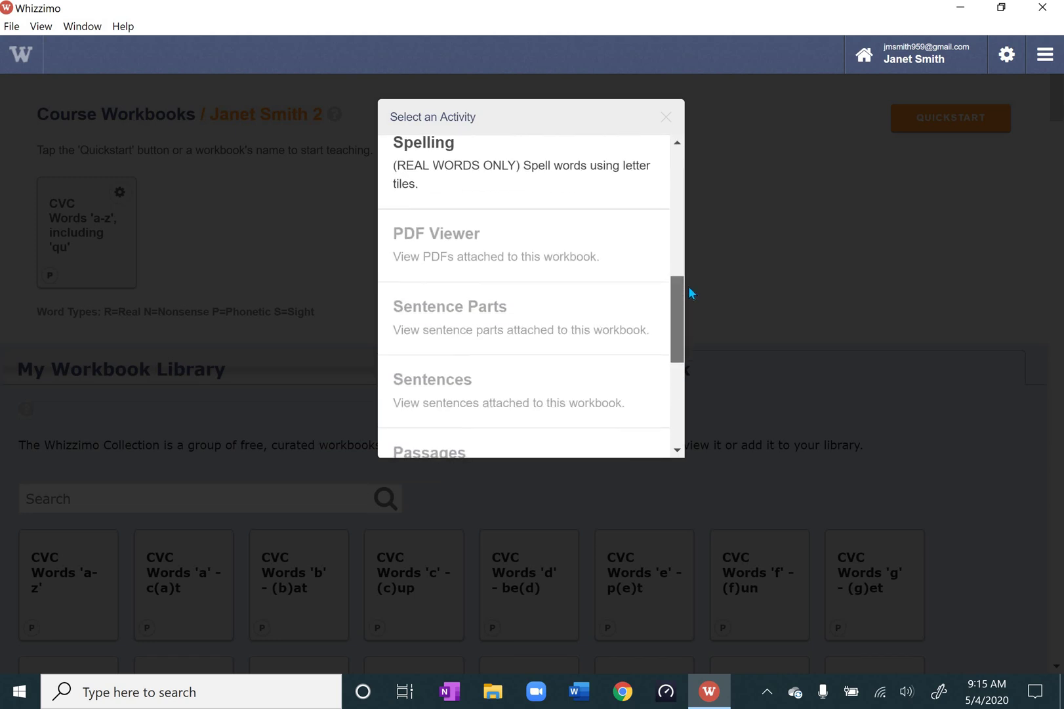
{"action": "scroll", "coordinate": [672, 146], "scroll_direction": "up", "scroll_amount": 3}
{"action": "scroll", "coordinate": [669, 151], "scroll_direction": "up", "scroll_amount": 4}
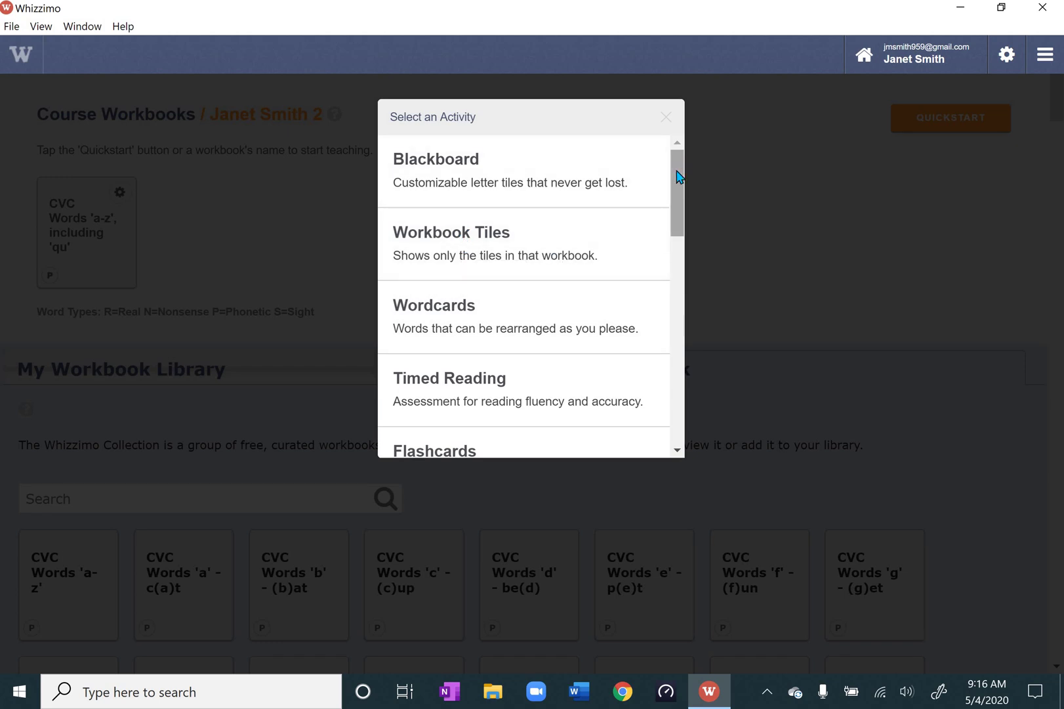
{"action": "scroll", "coordinate": [678, 197], "scroll_direction": "down", "scroll_amount": 1}
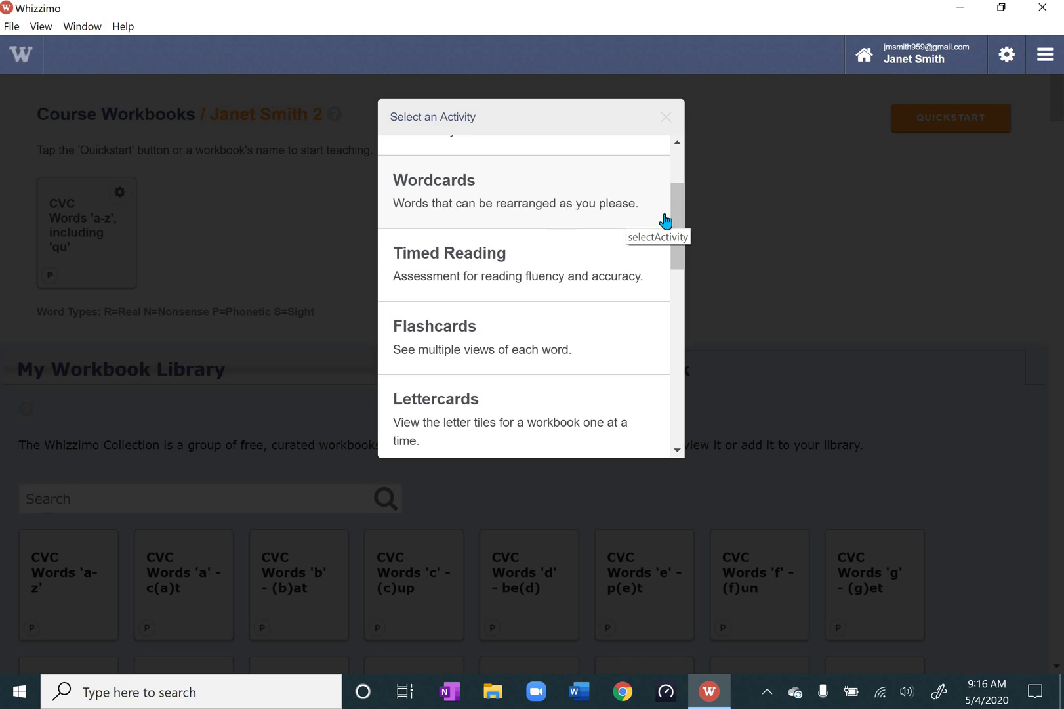
{"action": "scroll", "coordinate": [680, 231], "scroll_direction": "down", "scroll_amount": 1}
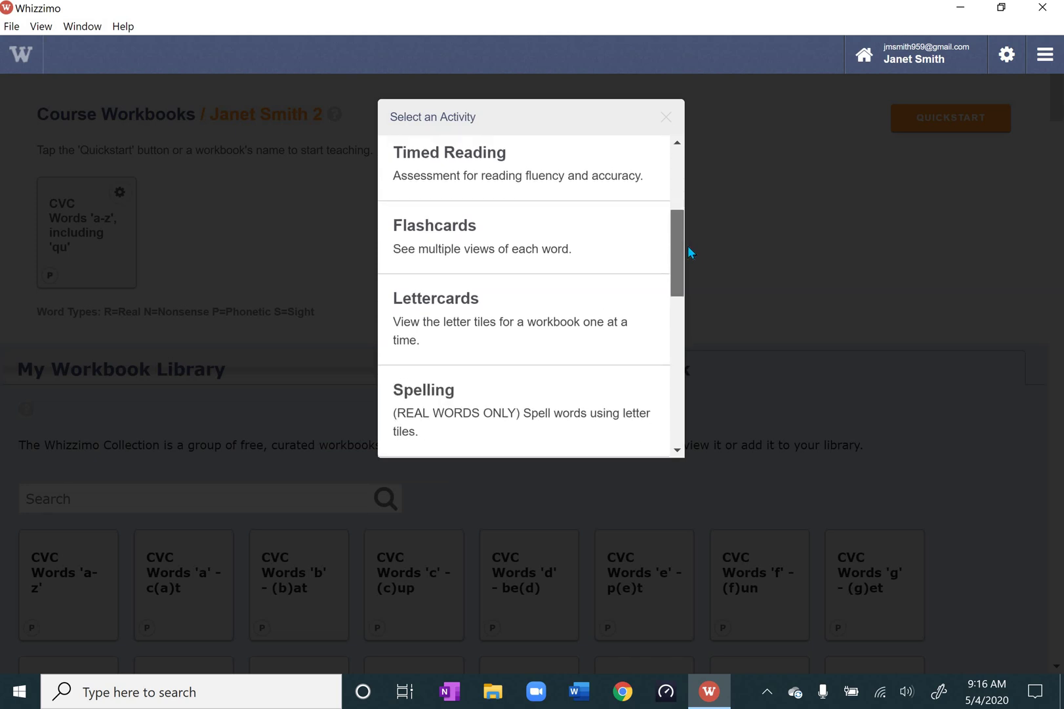
{"action": "scroll", "coordinate": [682, 229], "scroll_direction": "down", "scroll_amount": 1}
{"action": "scroll", "coordinate": [682, 204], "scroll_direction": "up", "scroll_amount": 3}
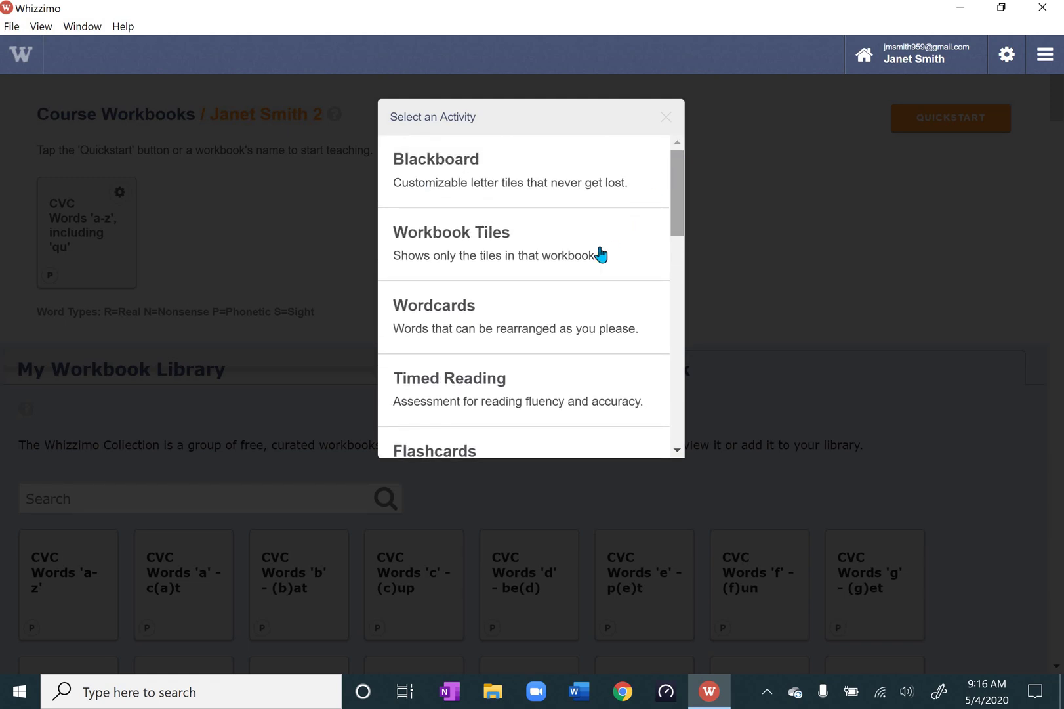
{"action": "left_click", "coordinate": [551, 244]}
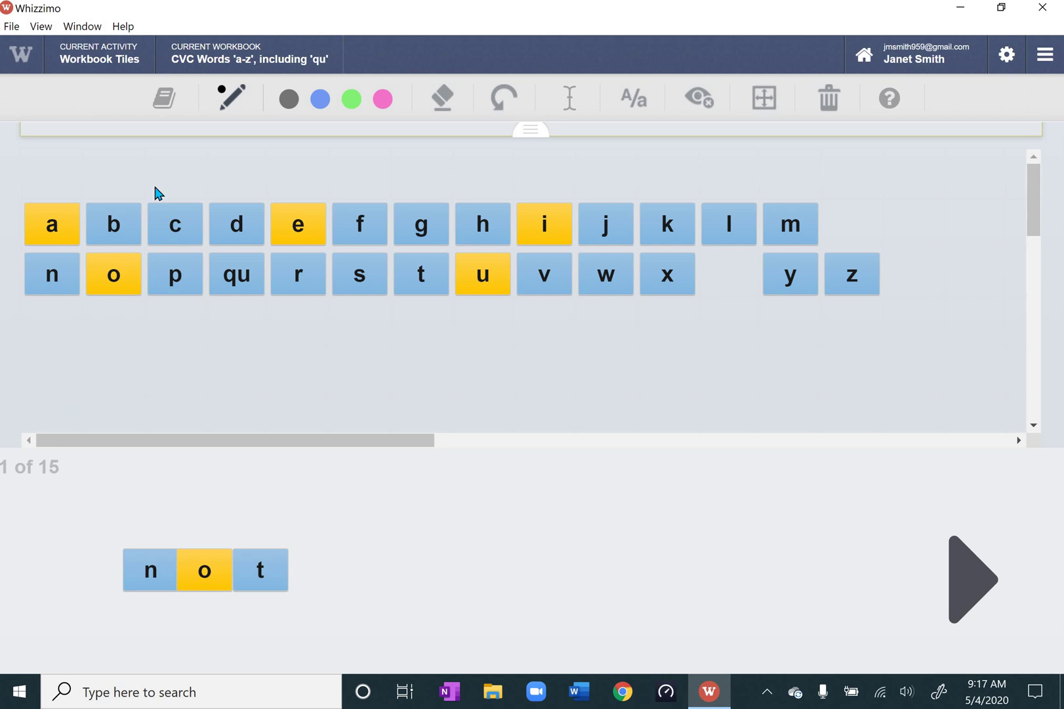
Open the word settings of the Workbook Tiles activity and raise the number of words to 27.
{"action": "left_click", "coordinate": [165, 110]}
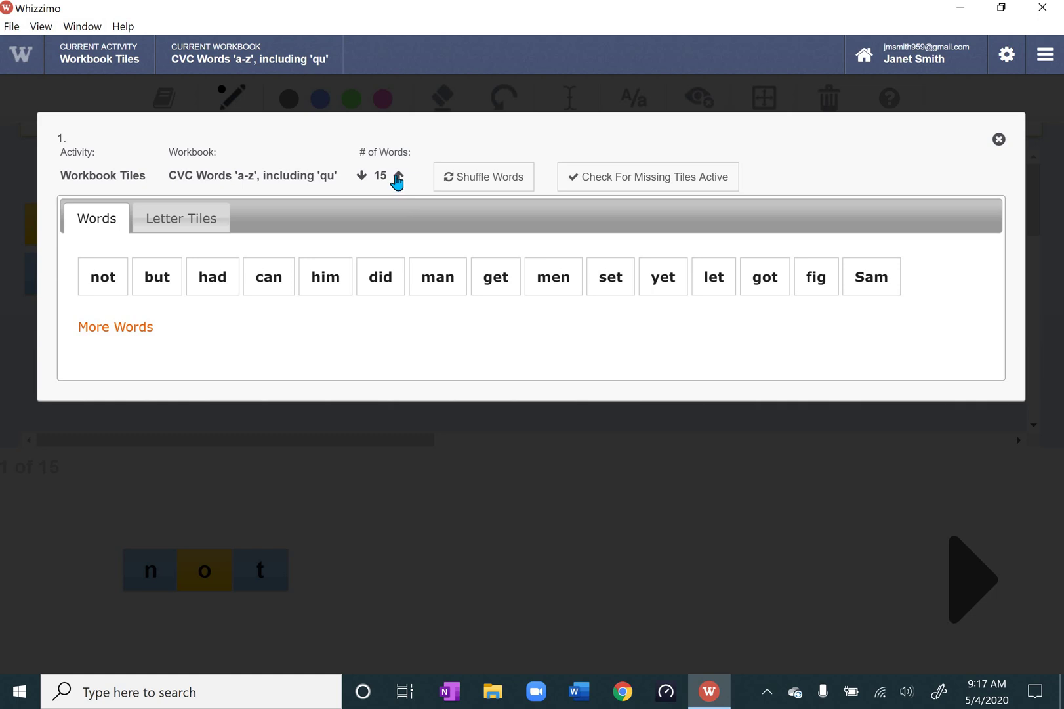
{"action": "left_click", "coordinate": [398, 176]}
{"action": "left_click", "coordinate": [397, 176]}
{"action": "left_click", "coordinate": [397, 176]}
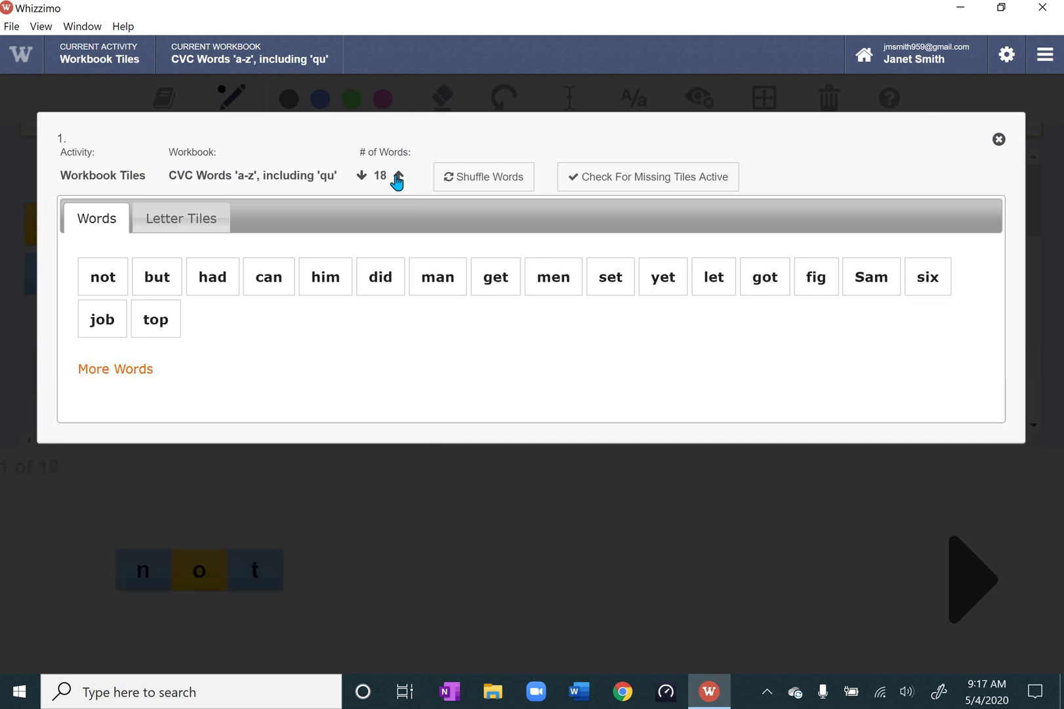
{"action": "left_click", "coordinate": [398, 176]}
{"action": "left_click", "coordinate": [398, 176]}
{"action": "left_click", "coordinate": [397, 176]}
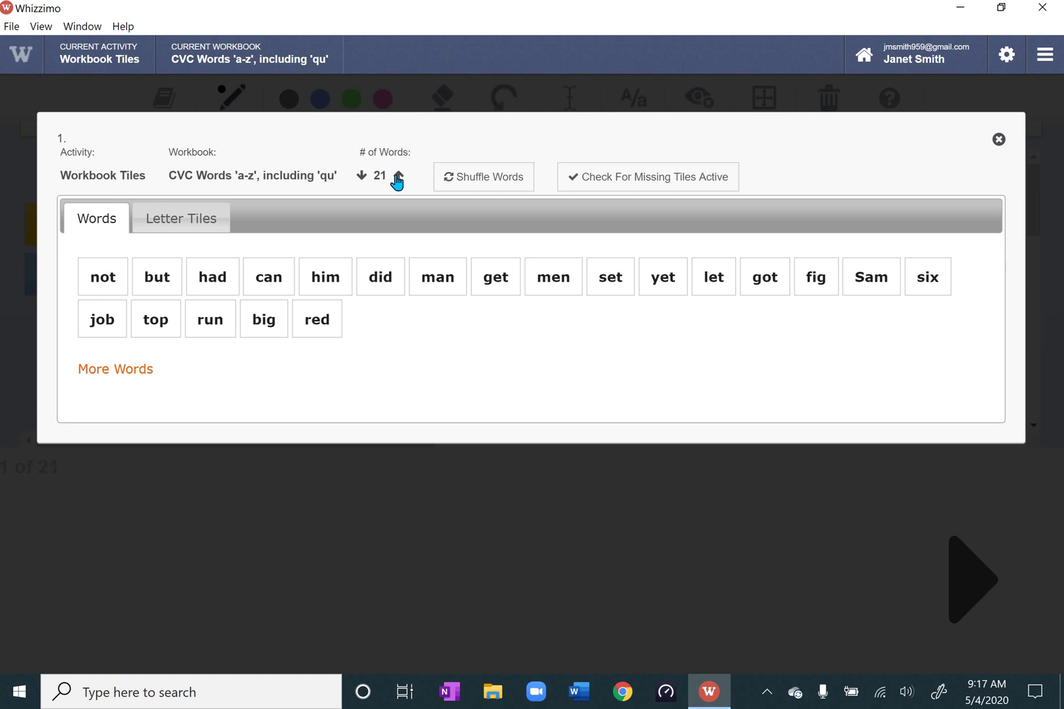
{"action": "left_click", "coordinate": [398, 176]}
{"action": "left_click", "coordinate": [397, 175]}
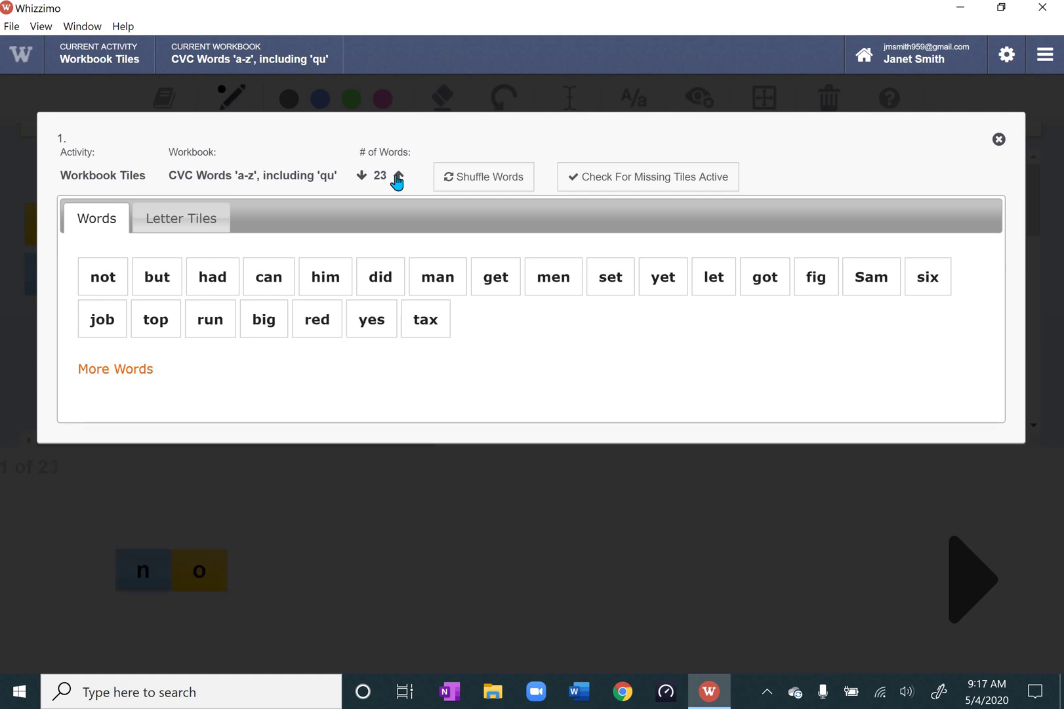
{"action": "left_click", "coordinate": [398, 176]}
{"action": "left_click", "coordinate": [398, 176]}
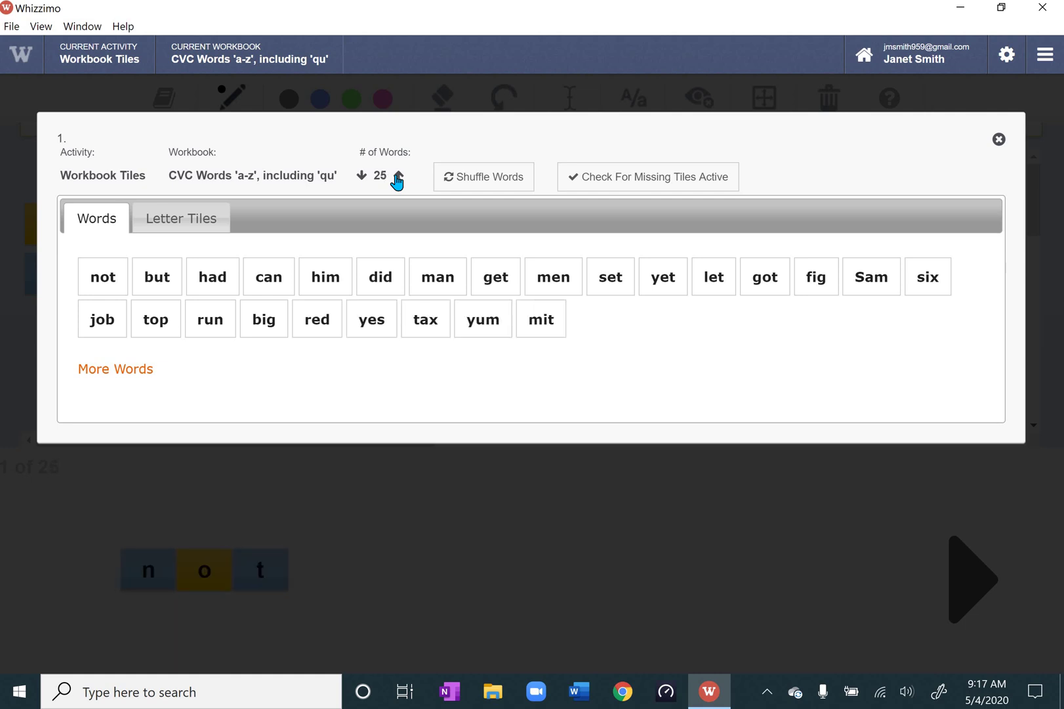
{"action": "left_click", "coordinate": [397, 176]}
{"action": "left_click", "coordinate": [398, 176]}
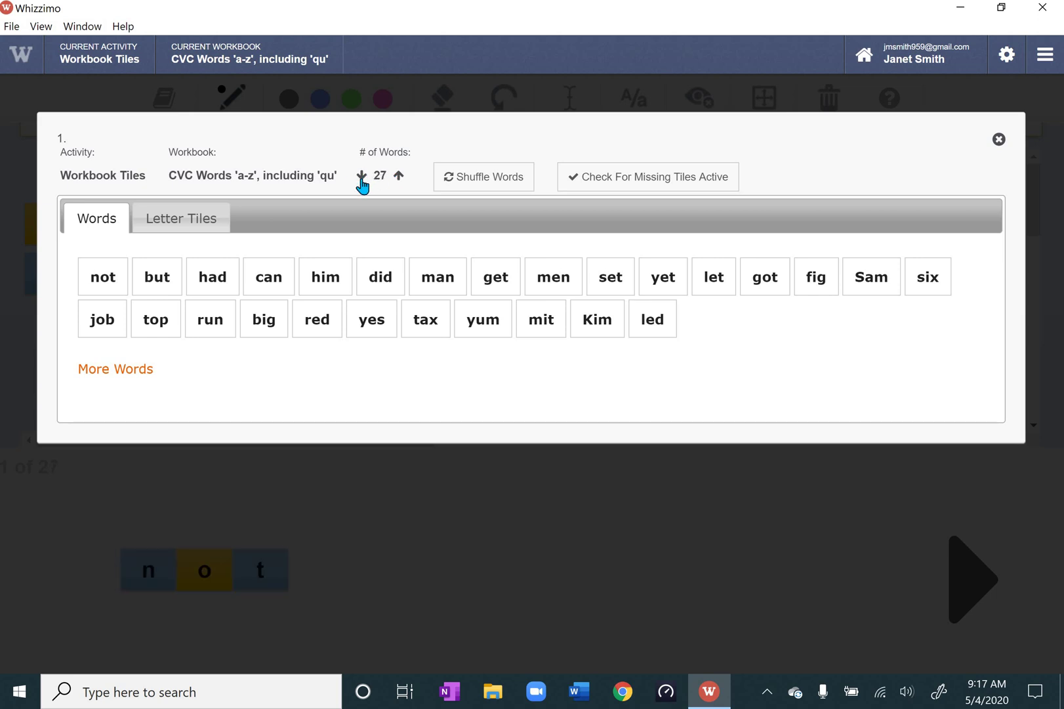
Reduce the number of words for the activity to 20.
{"action": "left_click", "coordinate": [361, 176]}
{"action": "left_click", "coordinate": [361, 176]}
{"action": "left_click", "coordinate": [361, 176]}
{"action": "left_click", "coordinate": [361, 176]}
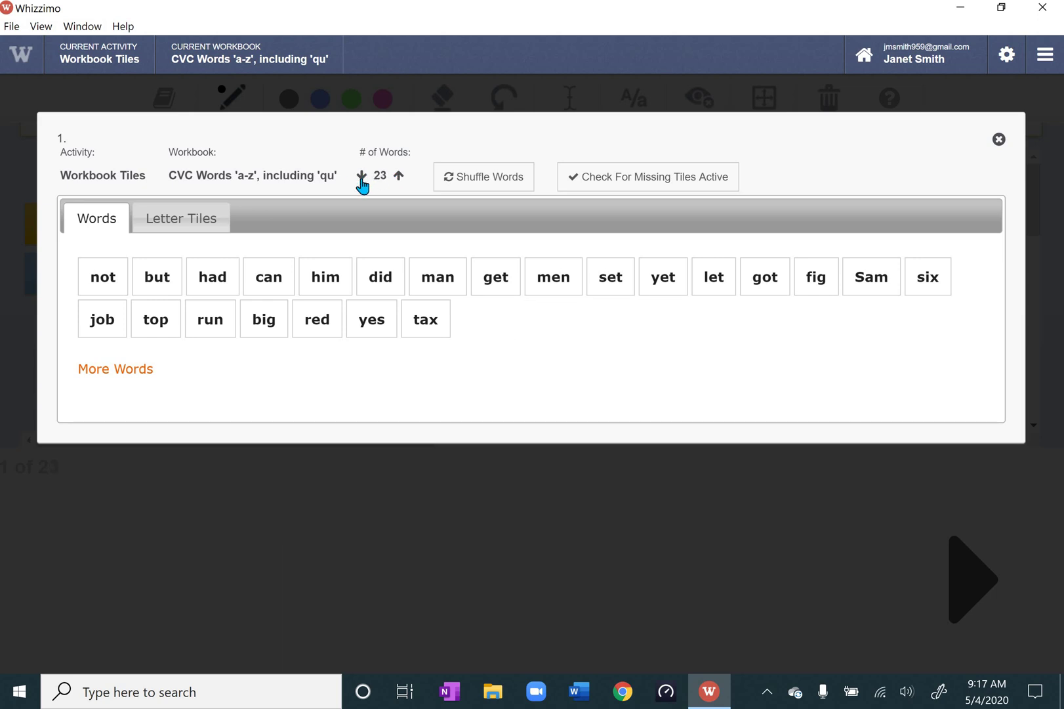
{"action": "left_click", "coordinate": [360, 176]}
{"action": "left_click", "coordinate": [361, 176]}
{"action": "left_click", "coordinate": [361, 176]}
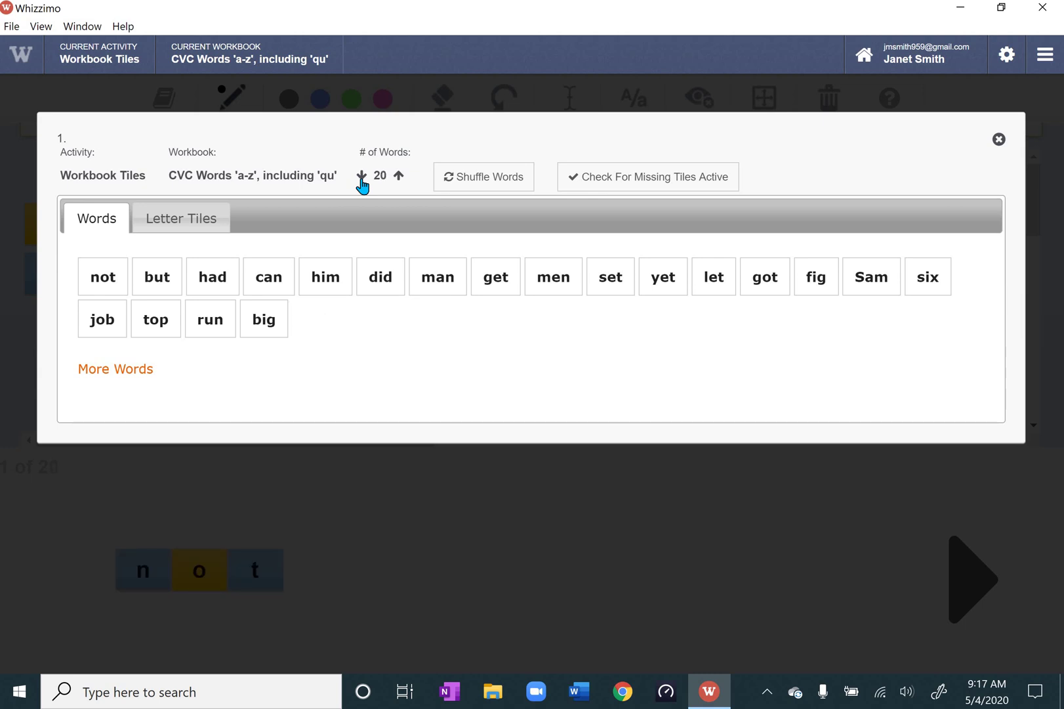
Shuffle the words, reorder them to begin with six, ten, bad, run, box, and close the word settings.
{"action": "left_click", "coordinate": [468, 186]}
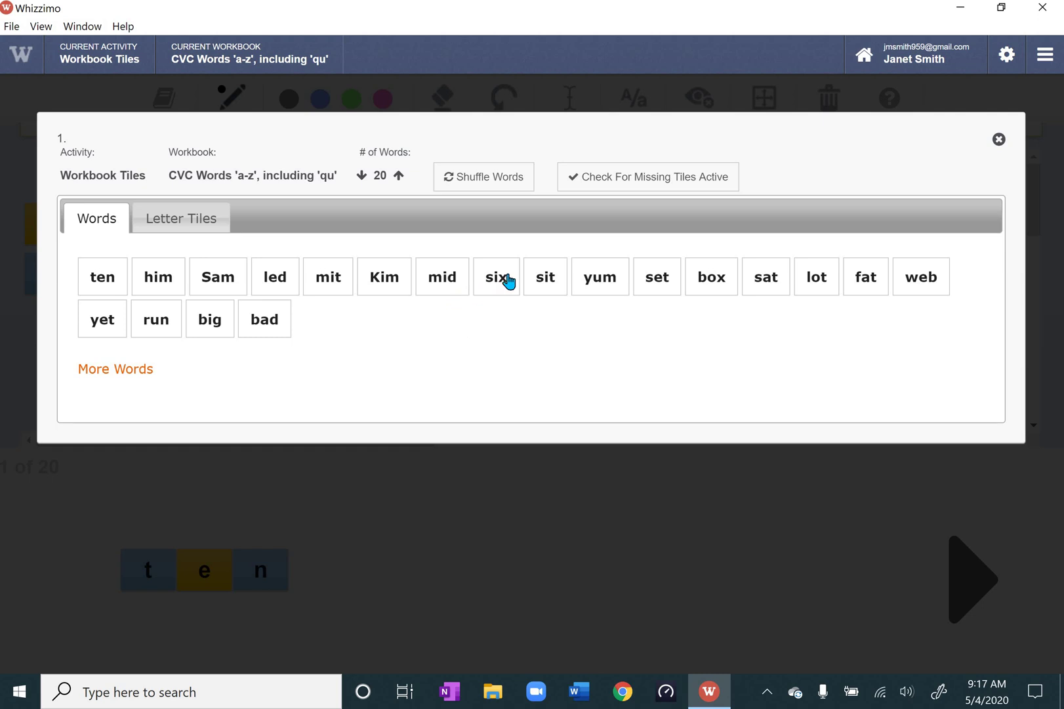
{"action": "left_click_drag", "start_coordinate": [496, 283], "coordinate": [139, 266]}
{"action": "left_click_drag", "start_coordinate": [266, 325], "coordinate": [204, 284]}
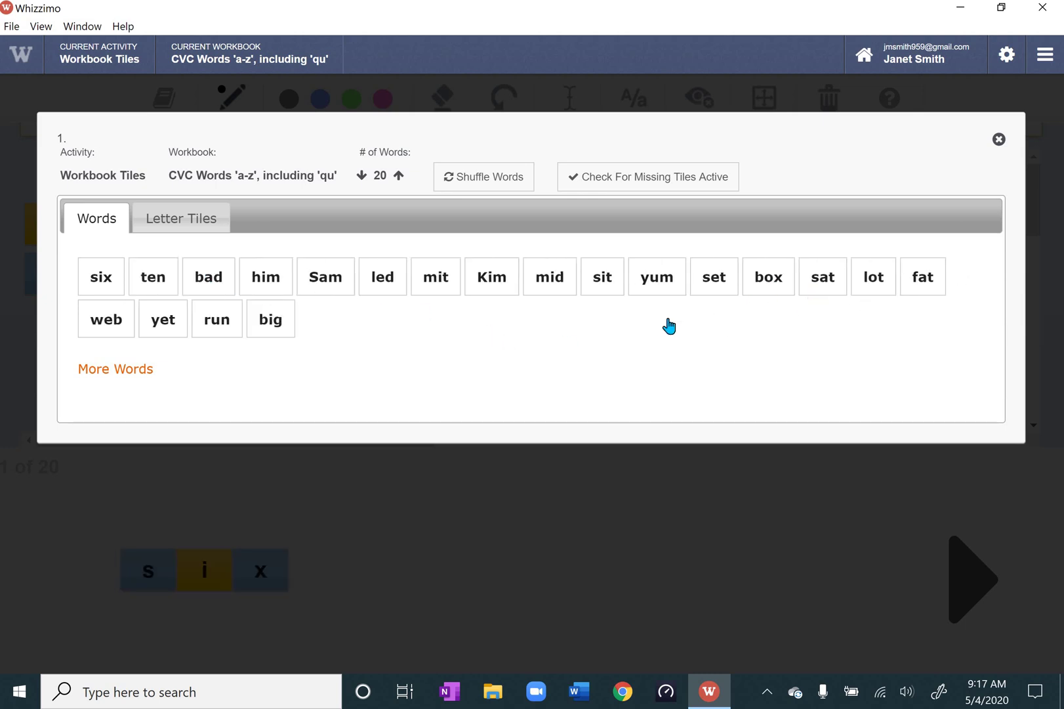
{"action": "left_click_drag", "start_coordinate": [780, 280], "coordinate": [264, 278]}
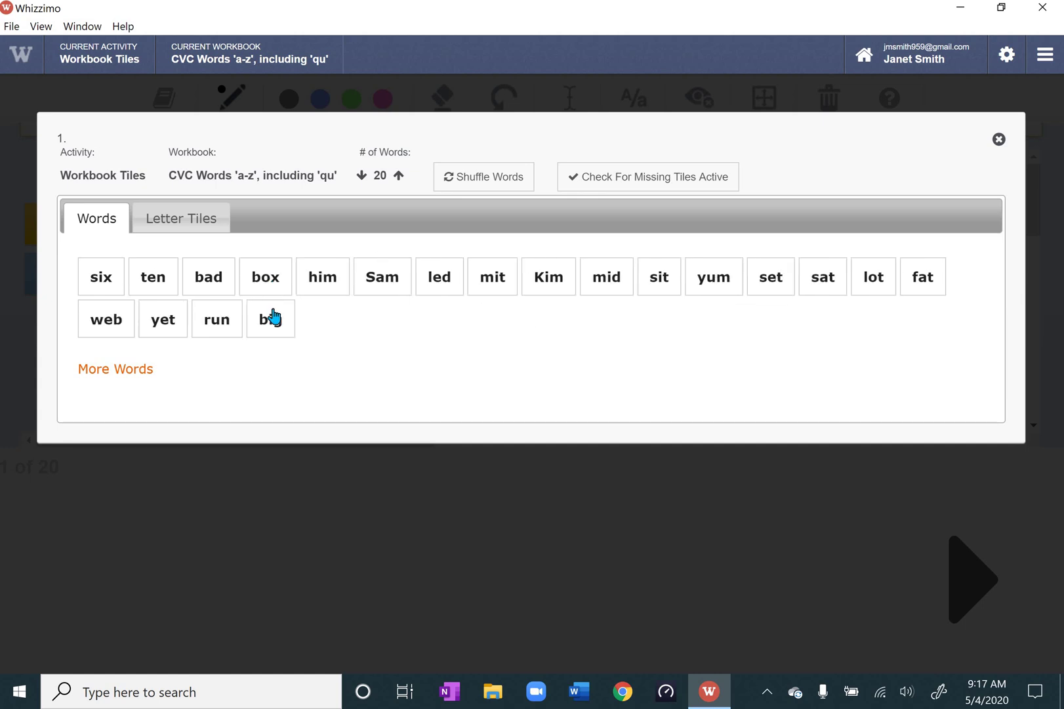
{"action": "left_click_drag", "start_coordinate": [216, 320], "coordinate": [289, 274]}
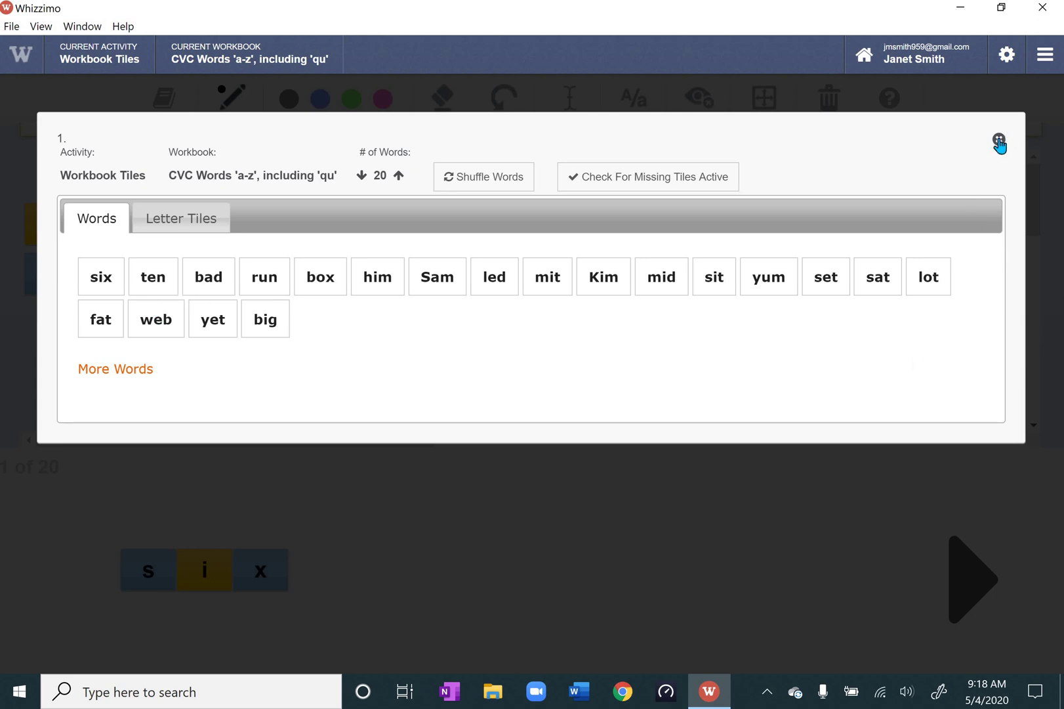
{"action": "left_click", "coordinate": [999, 141]}
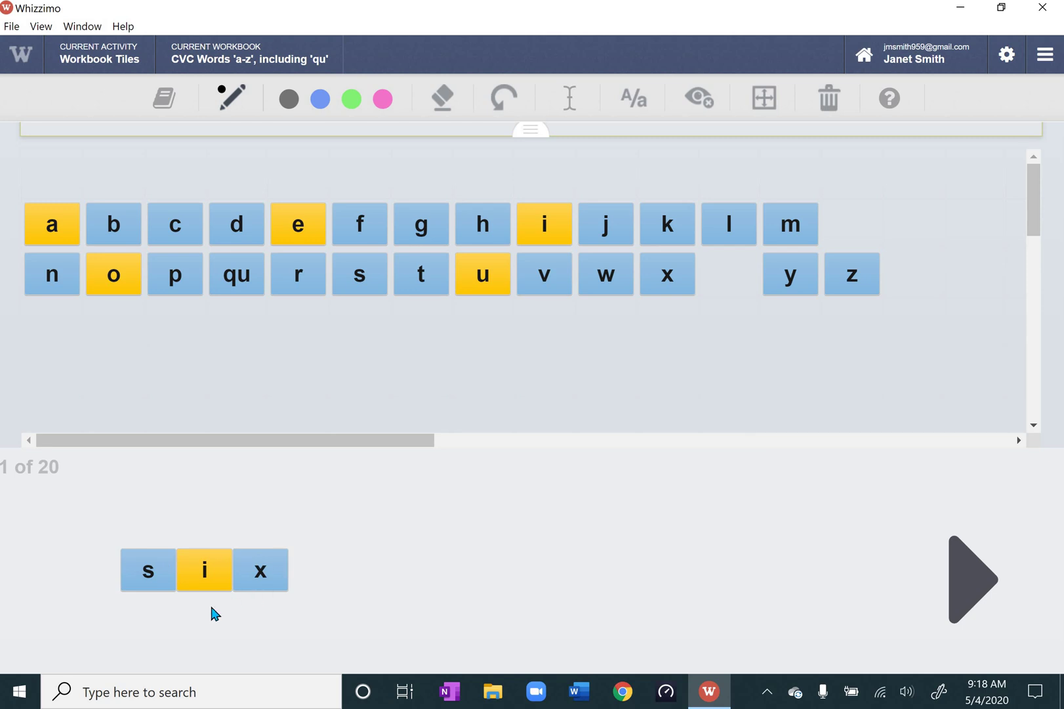
Advance the tile display to the third word, "bad".
{"action": "left_click", "coordinate": [971, 574]}
{"action": "left_click", "coordinate": [971, 575]}
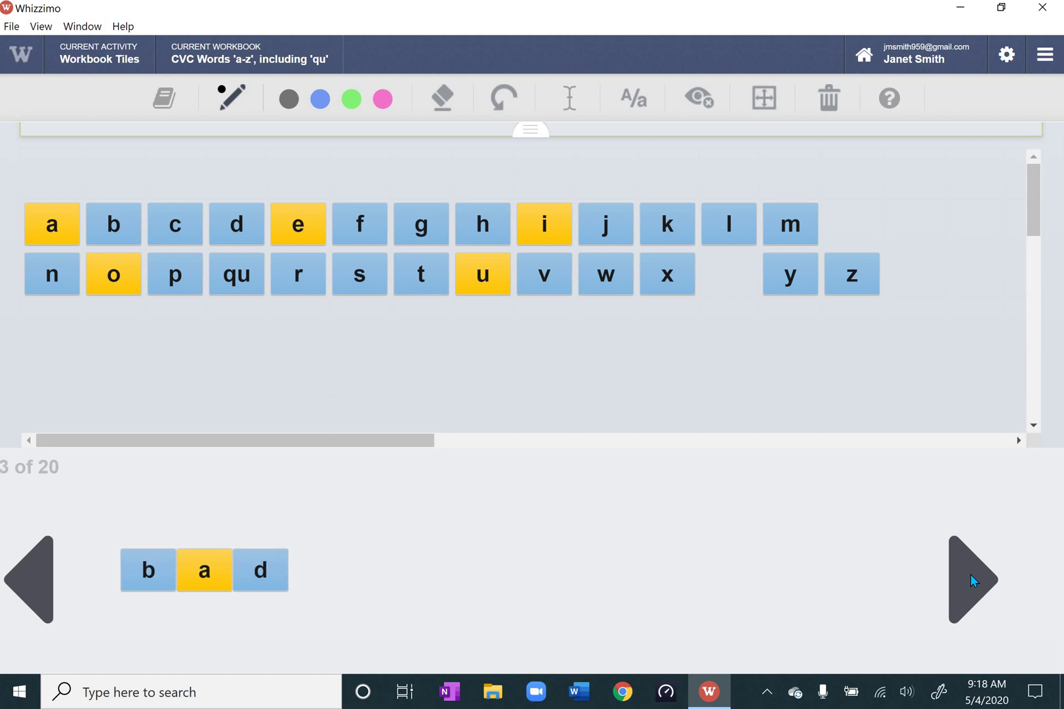
Advance the tile display from the third word to the tenth word, "Kim".
{"action": "left_click", "coordinate": [971, 575]}
{"action": "left_click", "coordinate": [971, 574]}
{"action": "left_click", "coordinate": [970, 574]}
{"action": "left_click", "coordinate": [972, 579]}
{"action": "left_click", "coordinate": [972, 578]}
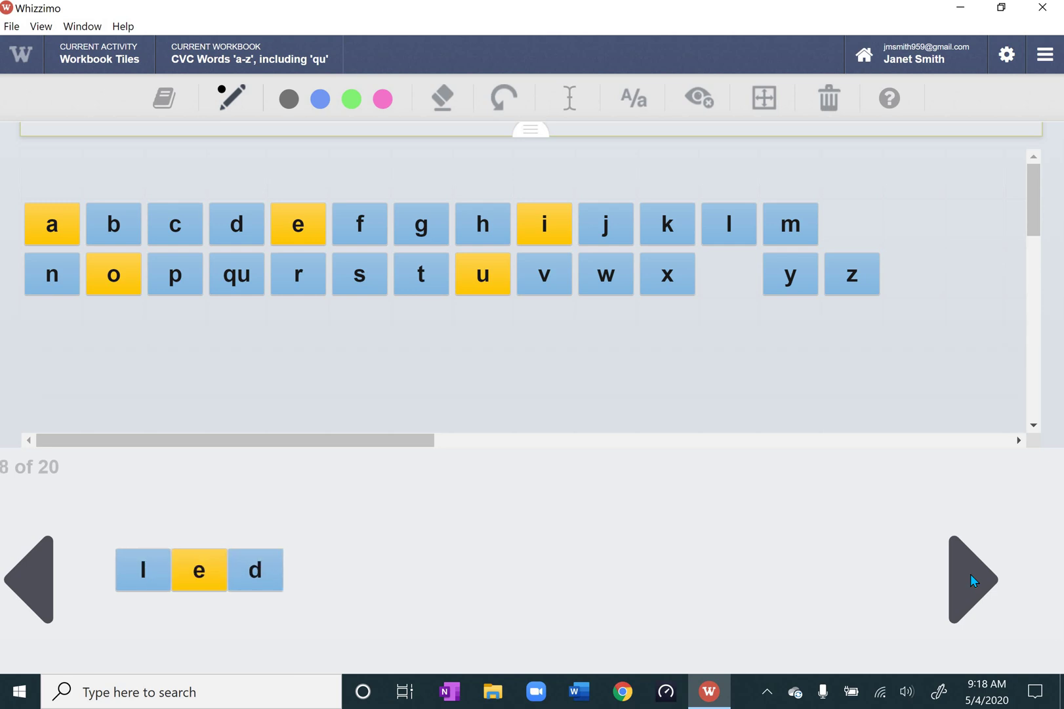
{"action": "left_click", "coordinate": [972, 580]}
{"action": "left_click", "coordinate": [972, 580]}
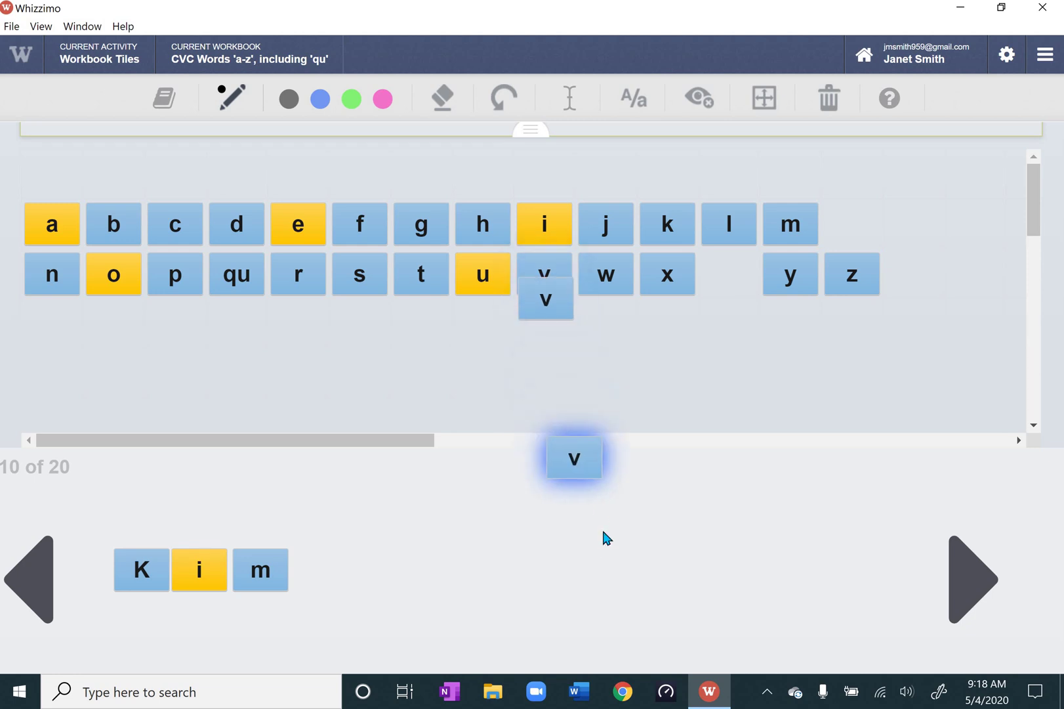
Separate the "i" tile from the "K" tile, then clear all tiles from the work area.
{"action": "mouse_move", "coordinate": [187, 590]}
{"action": "left_mouse_down"}
{"action": "mouse_move", "coordinate": [204, 535]}
{"action": "mouse_move", "coordinate": [292, 403]}
{"action": "mouse_move", "coordinate": [202, 579]}
{"action": "left_mouse_up"}
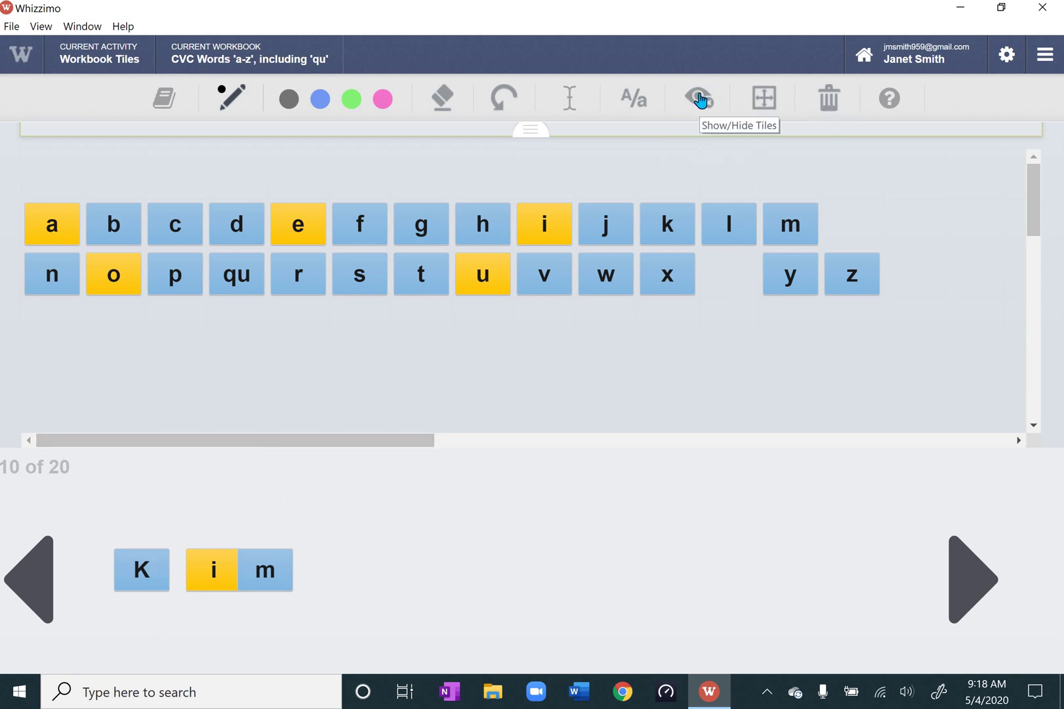
{"action": "left_click", "coordinate": [835, 104]}
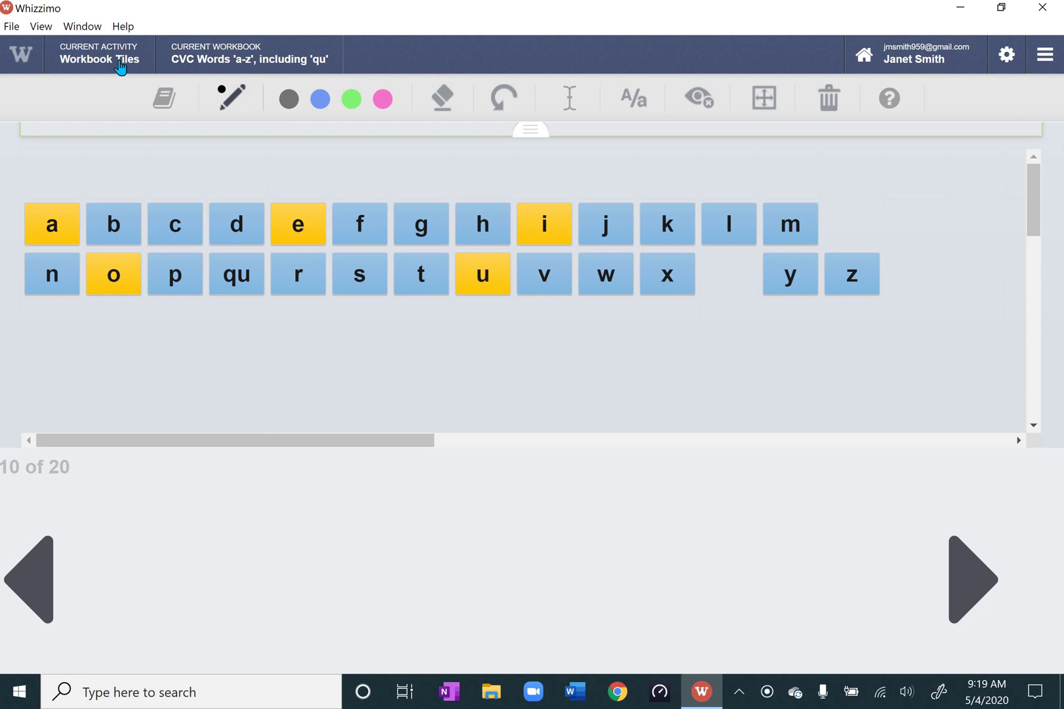
Switch from Workbook Tiles to the Flashcards activity.
{"action": "left_click", "coordinate": [120, 68]}
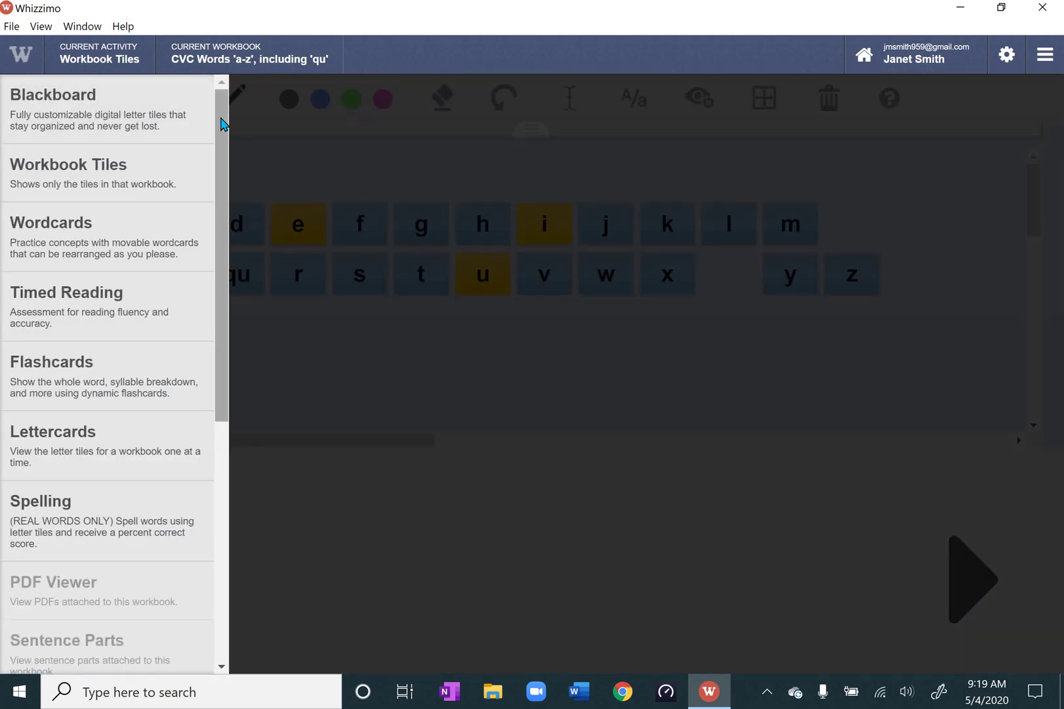
{"action": "scroll", "coordinate": [231, 143], "scroll_direction": "down", "scroll_amount": 1}
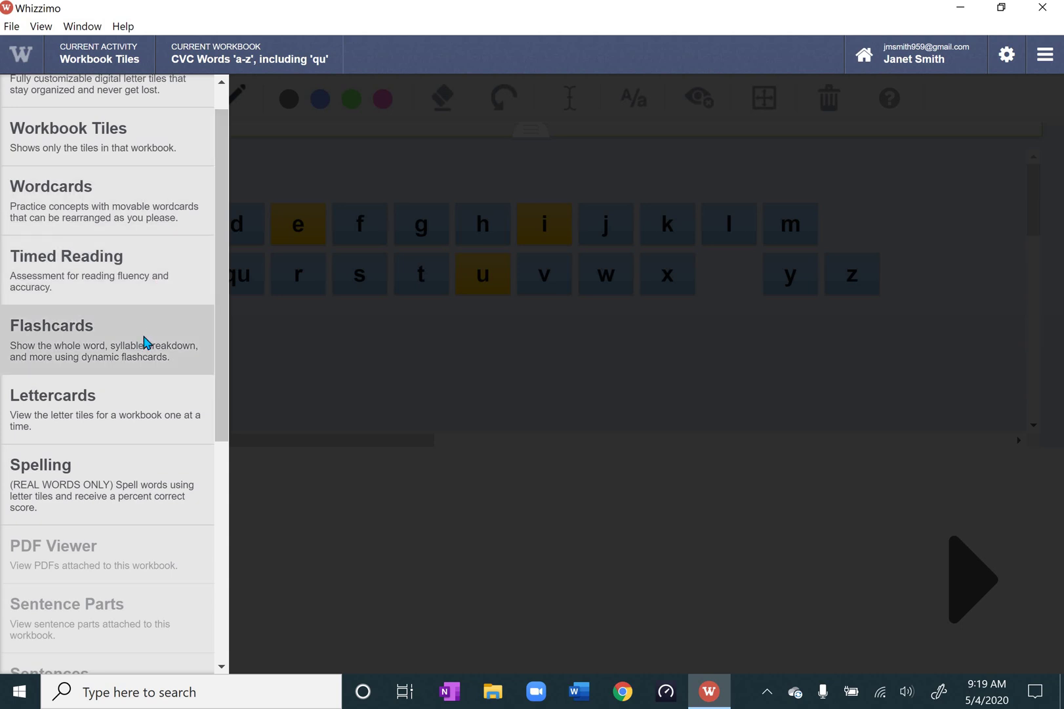
{"action": "left_click", "coordinate": [144, 342]}
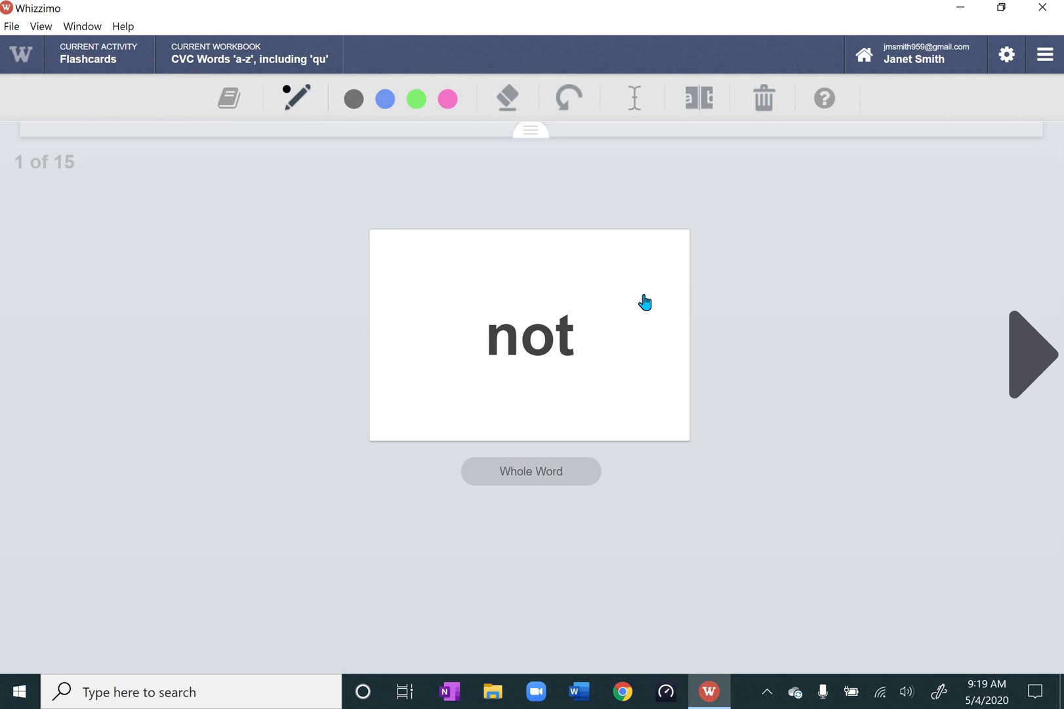
Cycle the "not" flashcard through the Onset/Rime and Tiles views and back to Whole Word.
{"action": "left_click", "coordinate": [699, 101]}
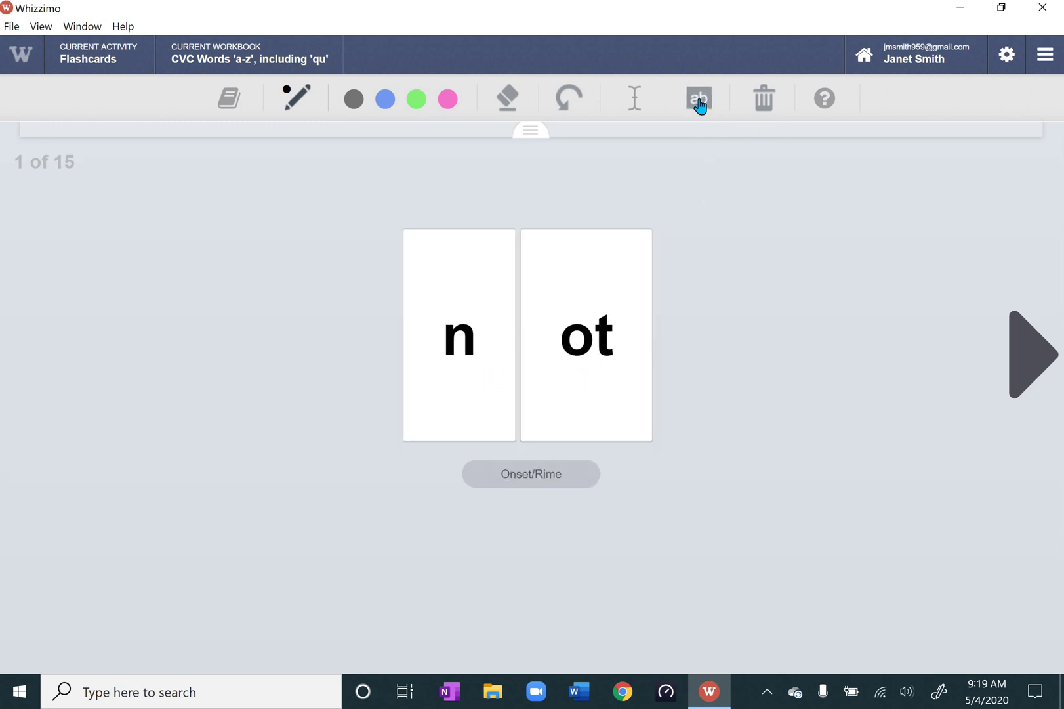
{"action": "left_click", "coordinate": [699, 102]}
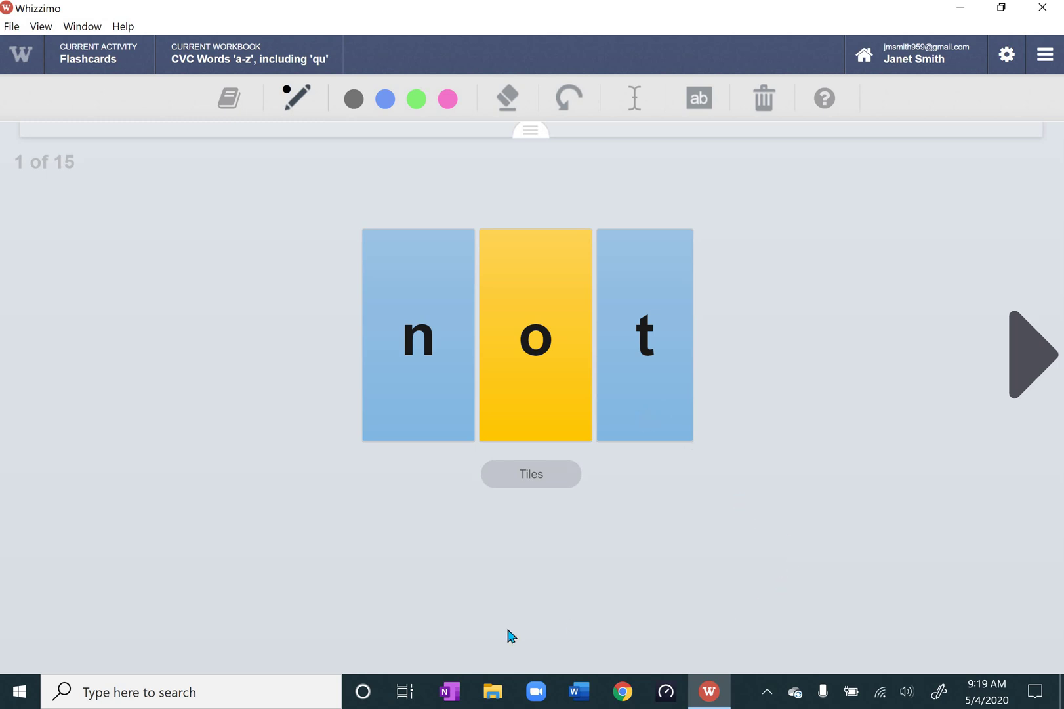
{"action": "left_click", "coordinate": [705, 103]}
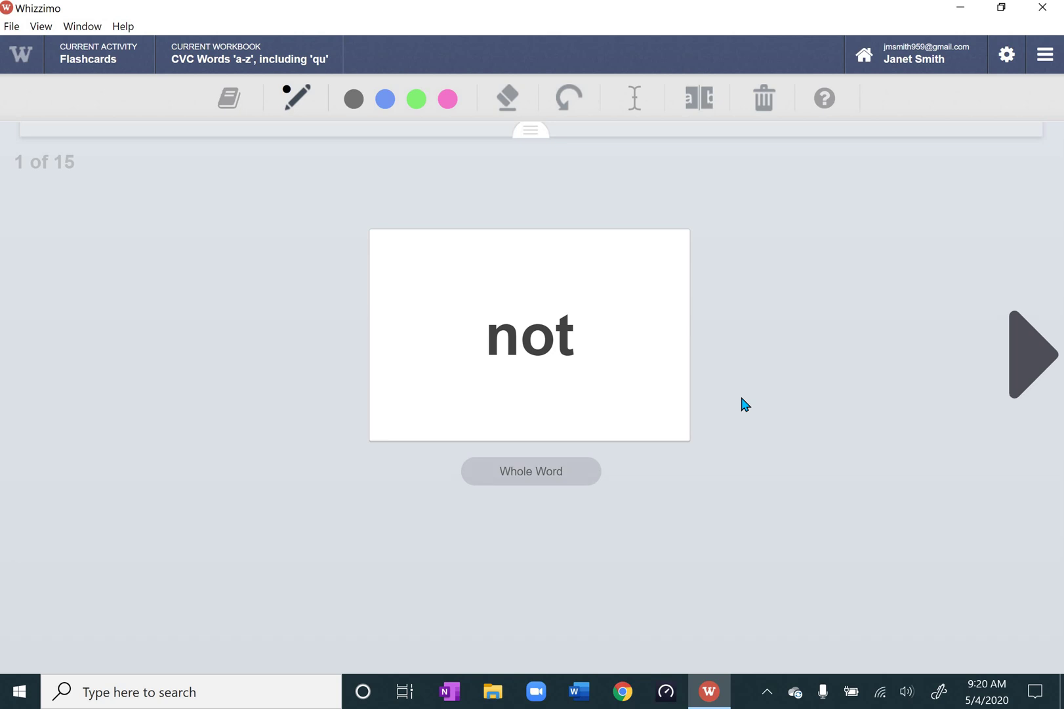
Advance the flashcards to the fifth card, "him".
{"action": "left_click", "coordinate": [1025, 360]}
{"action": "left_click", "coordinate": [1026, 361]}
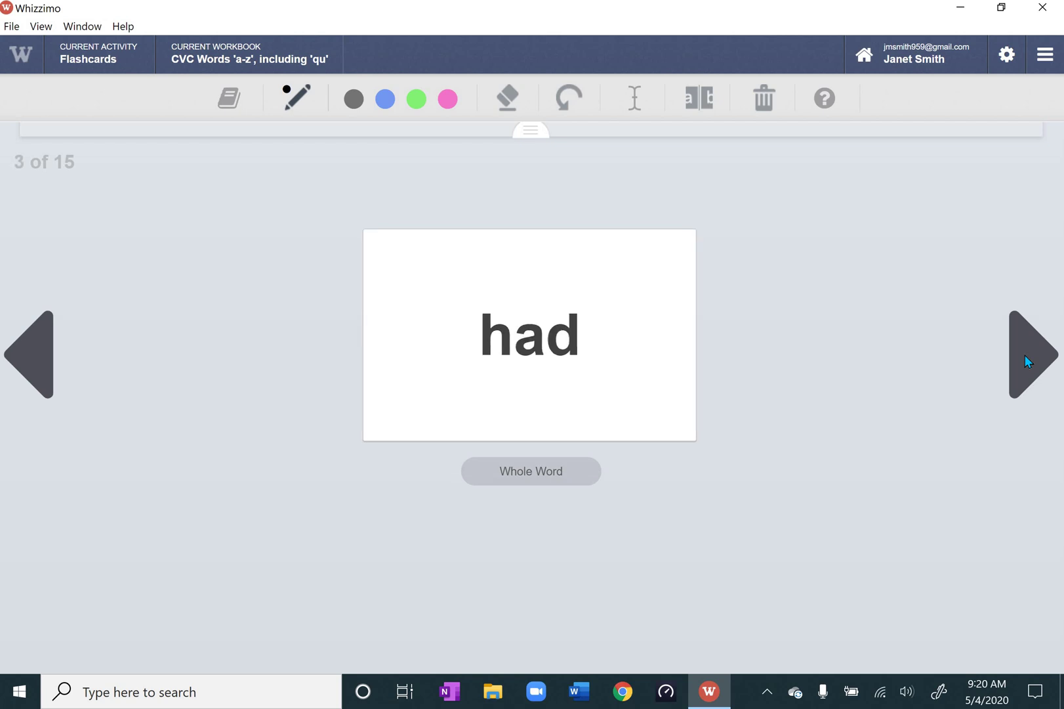
{"action": "left_click", "coordinate": [1027, 361]}
{"action": "left_click", "coordinate": [1027, 361]}
{"action": "left_click", "coordinate": [1027, 361]}
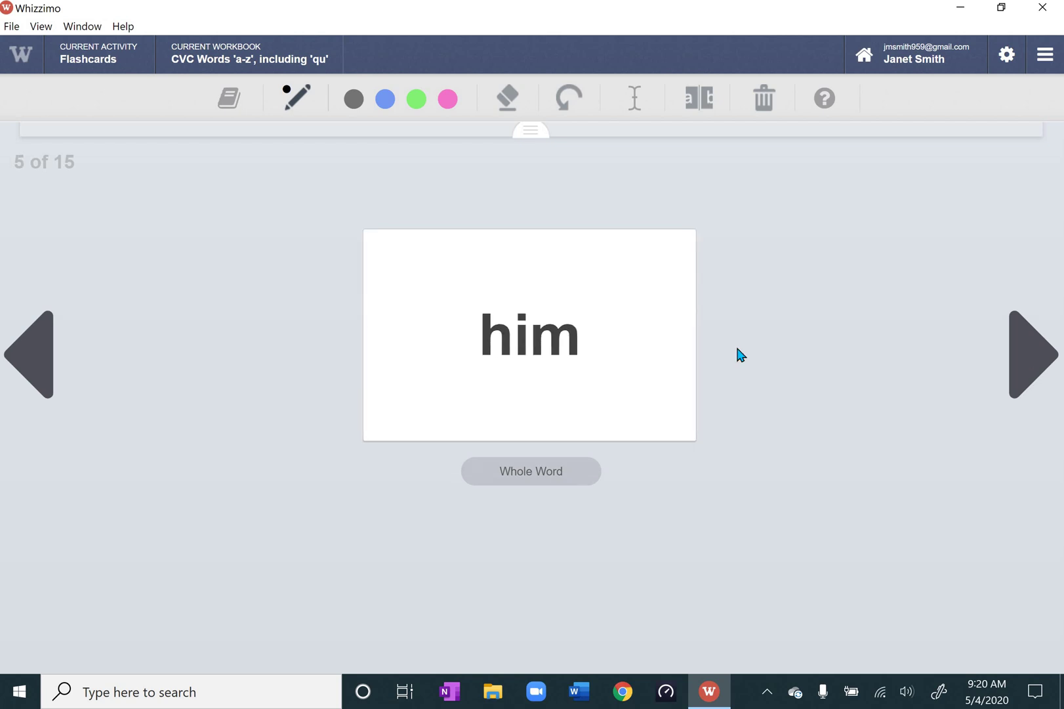
Return to the first flashcard, "not", and review the word list settings of the Flashcards activity.
{"action": "left_click", "coordinate": [51, 357]}
{"action": "left_click", "coordinate": [50, 358]}
{"action": "left_click", "coordinate": [50, 357]}
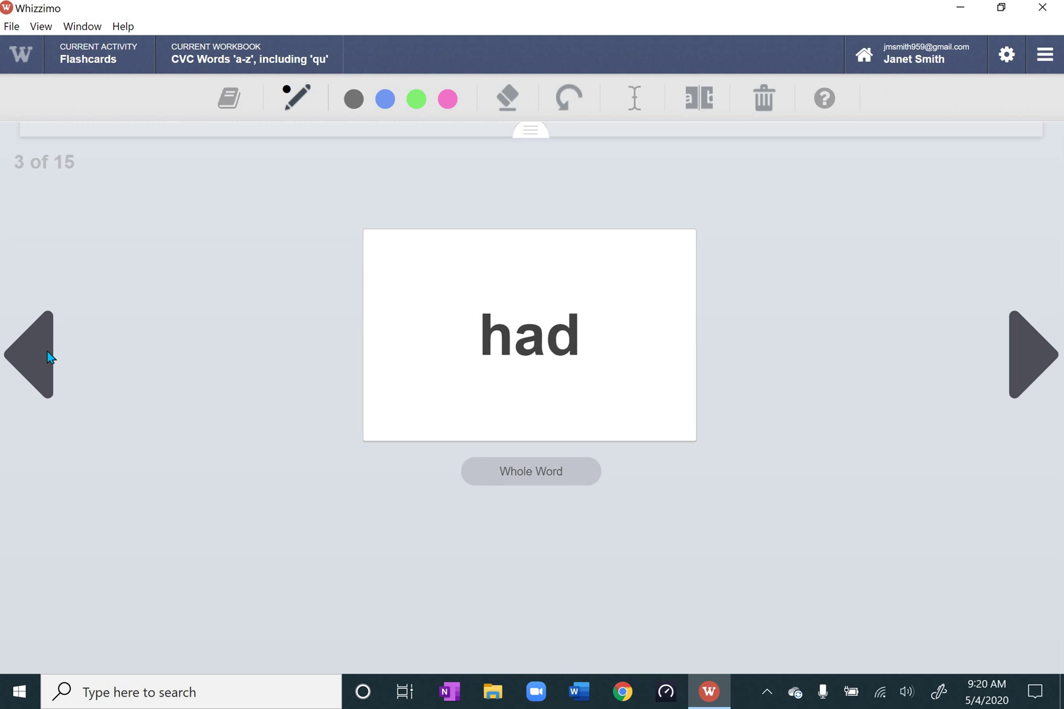
{"action": "left_click", "coordinate": [50, 358]}
{"action": "left_click", "coordinate": [51, 358]}
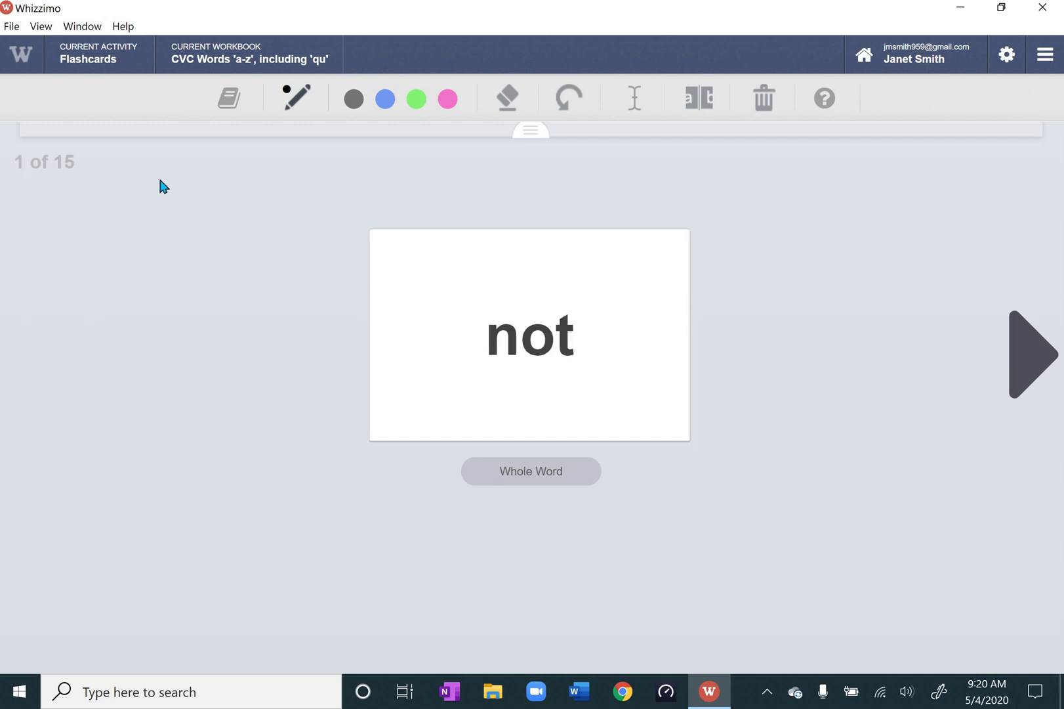
{"action": "left_click", "coordinate": [234, 100]}
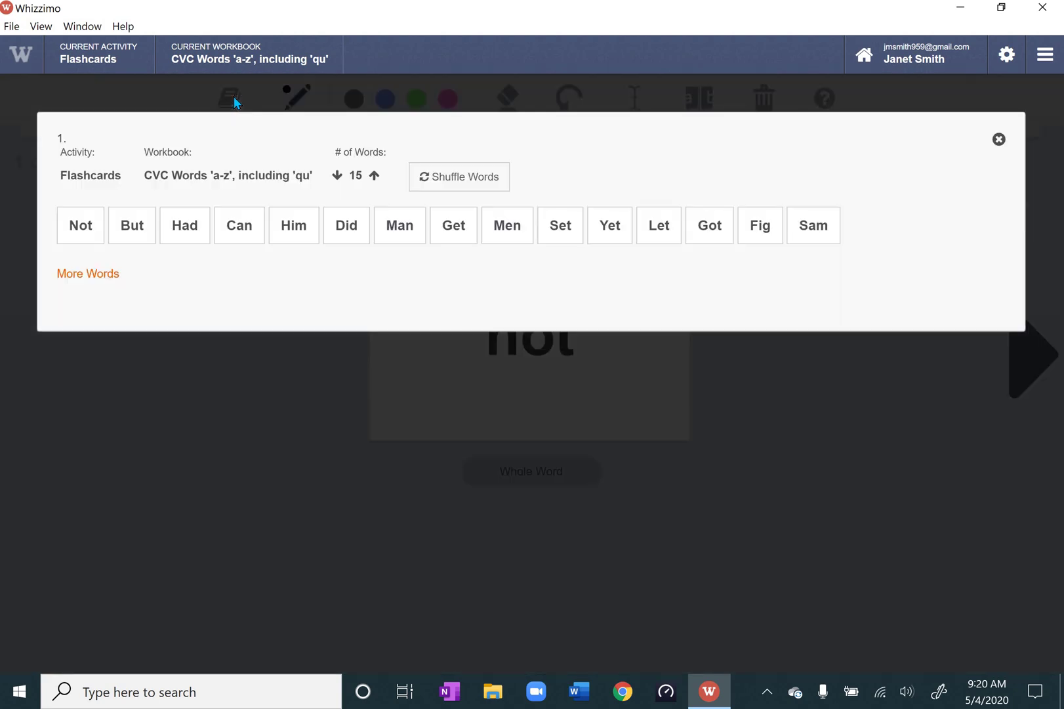
{"action": "left_click", "coordinate": [999, 139]}
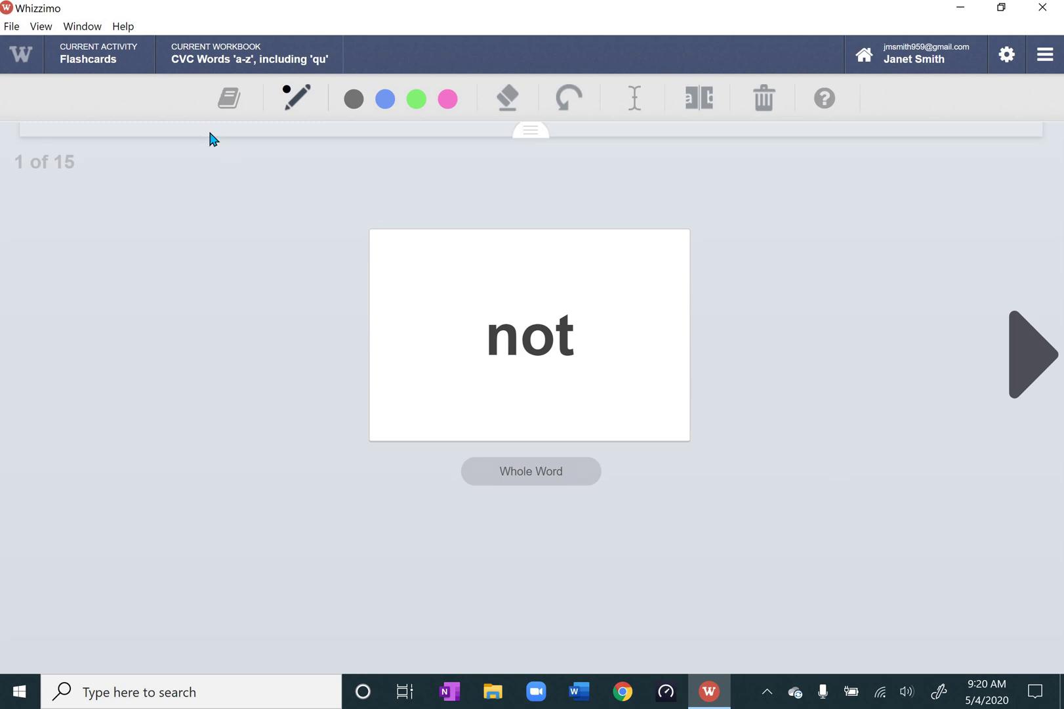
Switch to the Wordcards activity and sort Sam, get, him and got into separate vowel columns, with men under get.
{"action": "left_click", "coordinate": [85, 54]}
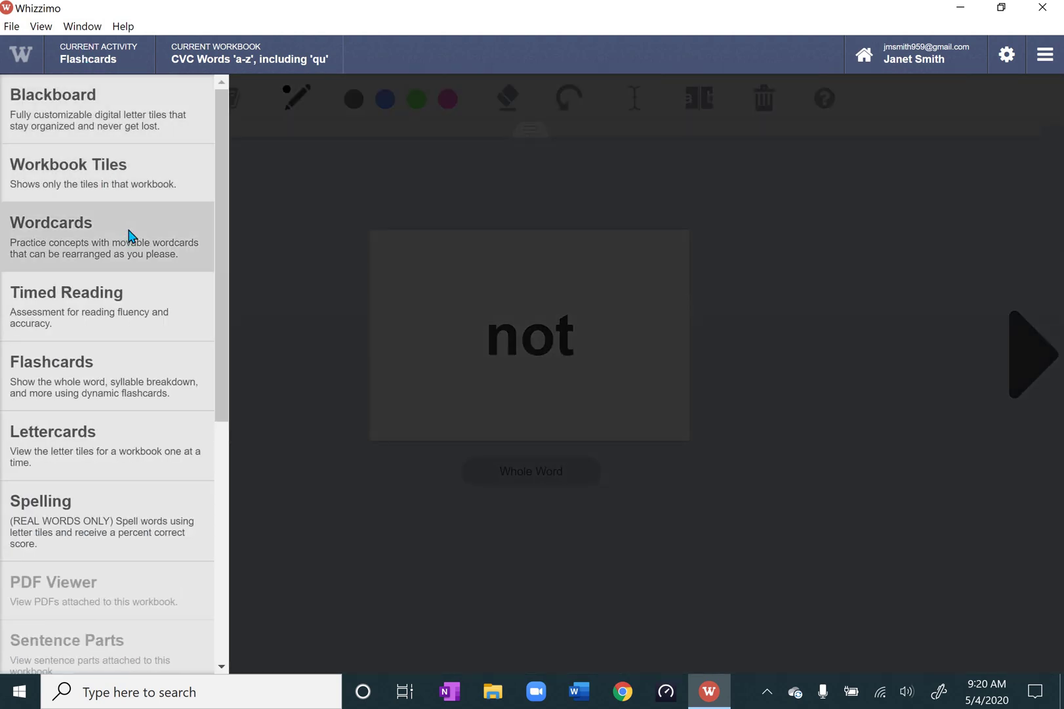
{"action": "left_click", "coordinate": [128, 237]}
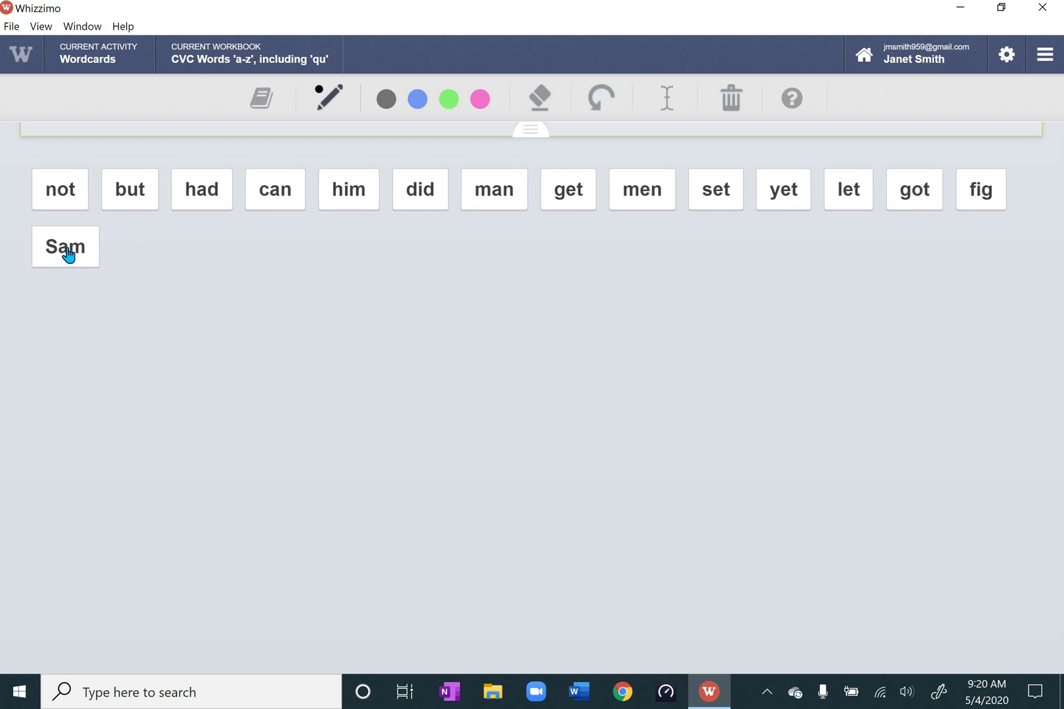
{"action": "left_click_drag", "start_coordinate": [68, 254], "coordinate": [136, 393]}
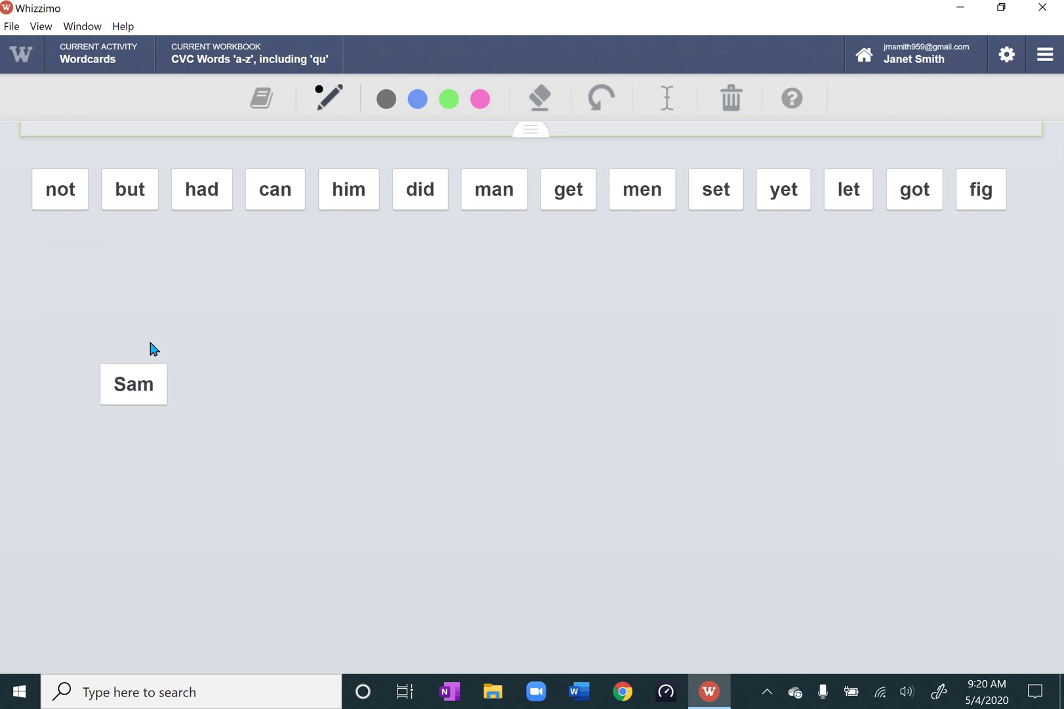
{"action": "left_click_drag", "start_coordinate": [354, 194], "coordinate": [513, 363]}
{"action": "left_click_drag", "start_coordinate": [577, 197], "coordinate": [336, 385]}
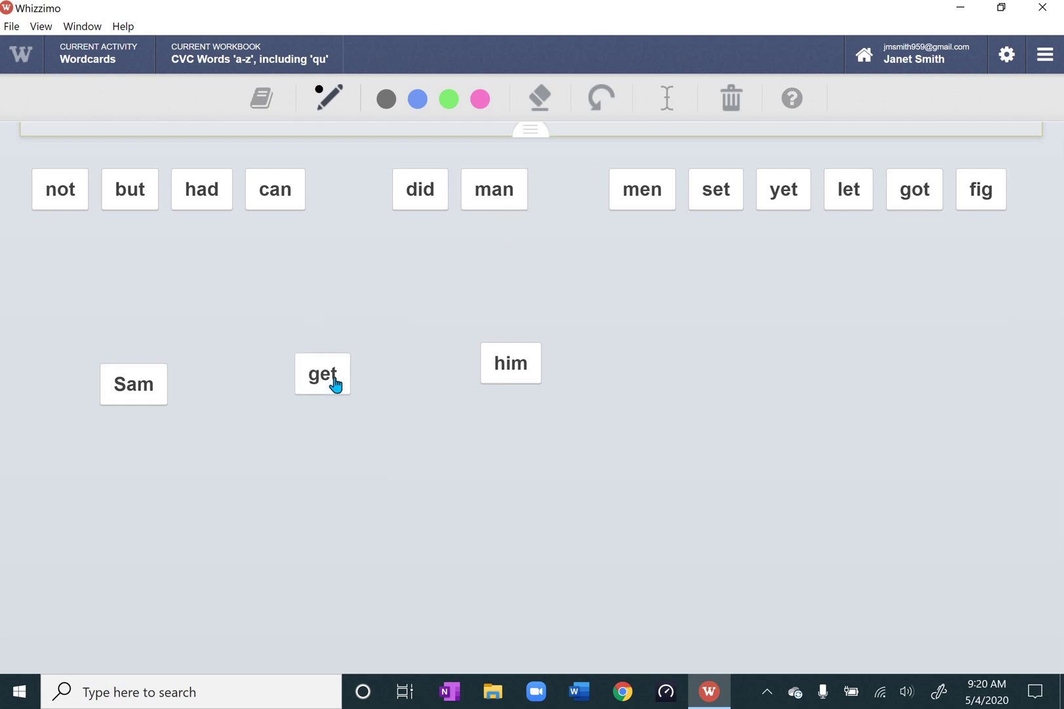
{"action": "left_click_drag", "start_coordinate": [648, 182], "coordinate": [640, 206]}
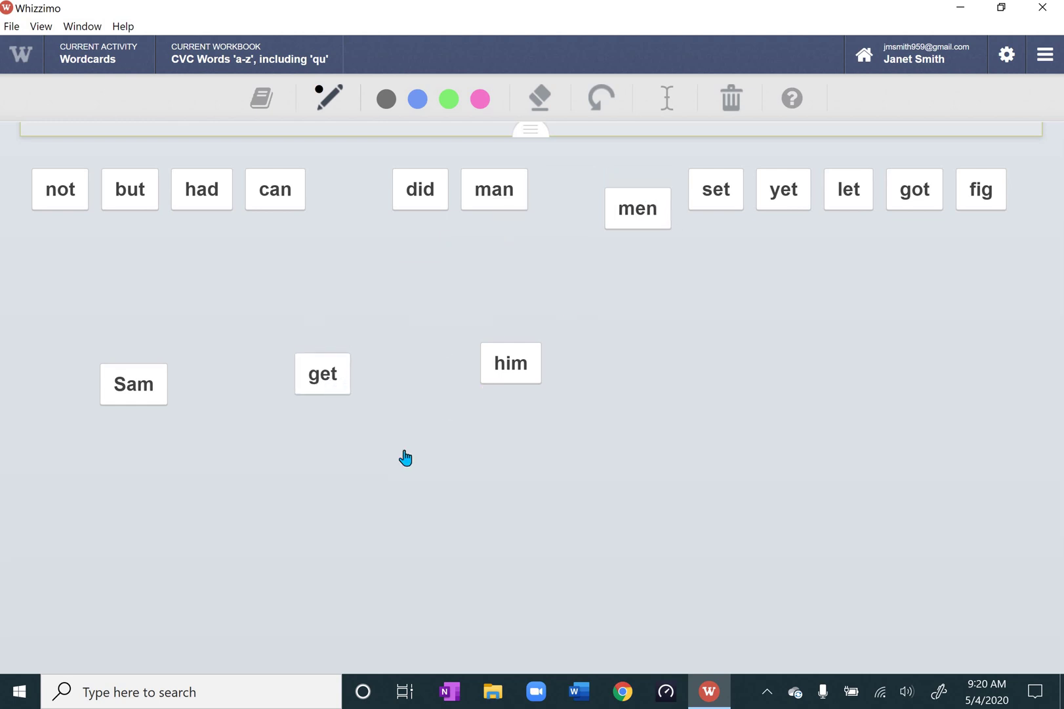
{"action": "left_click_drag", "start_coordinate": [405, 458], "coordinate": [326, 430]}
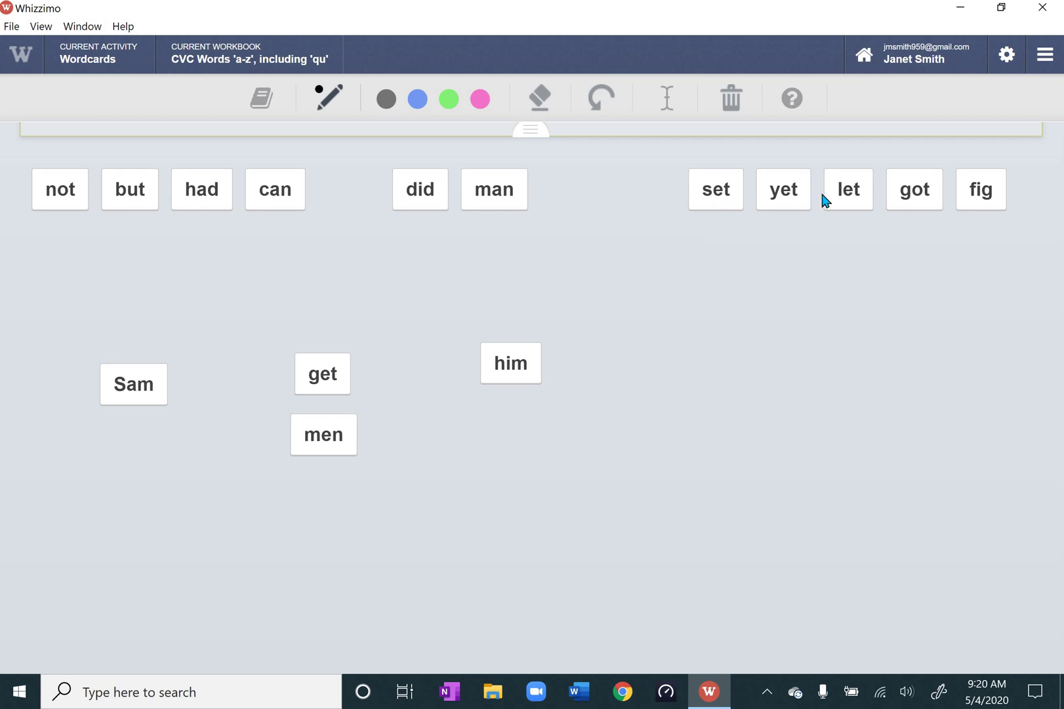
{"action": "left_click_drag", "start_coordinate": [919, 196], "coordinate": [812, 323]}
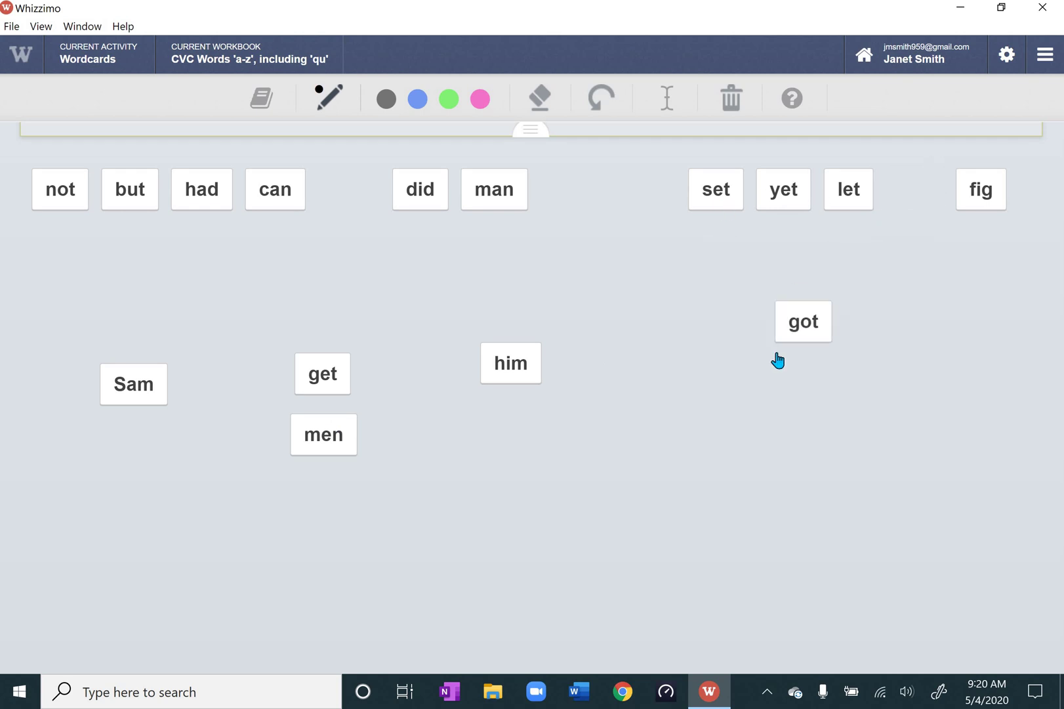
{"action": "left_click_drag", "start_coordinate": [777, 360], "coordinate": [773, 357]}
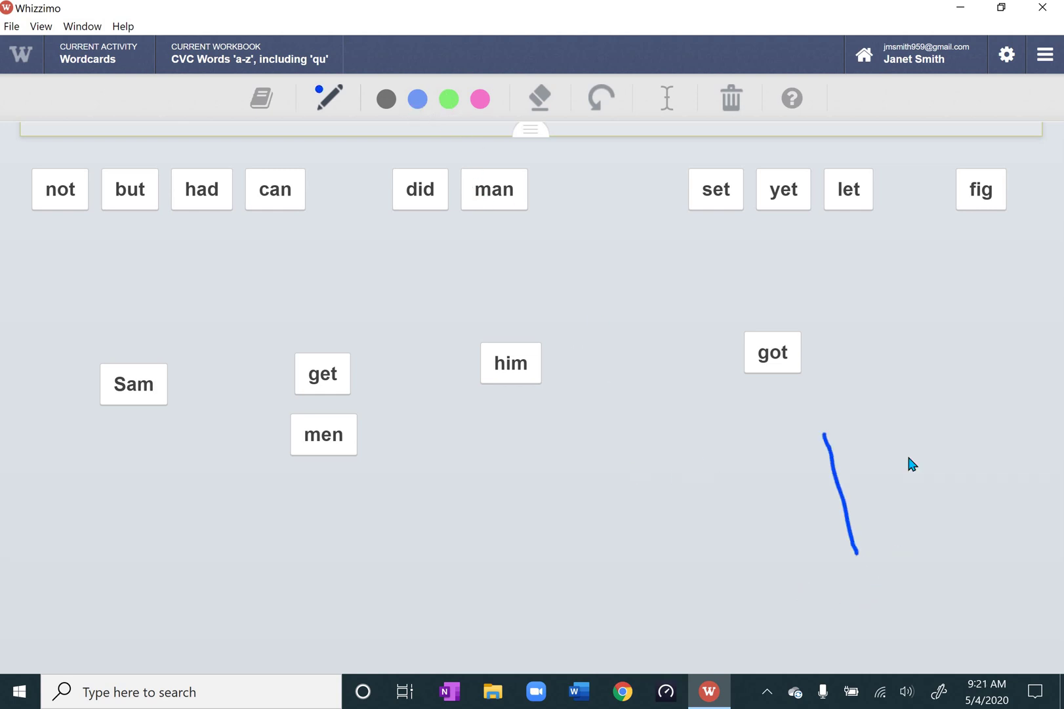
Draw a blue tic-tac-toe grid below the "got" card and move that card up beneath the word row, near "set".
{"action": "left_click_drag", "start_coordinate": [895, 416], "coordinate": [929, 496]}
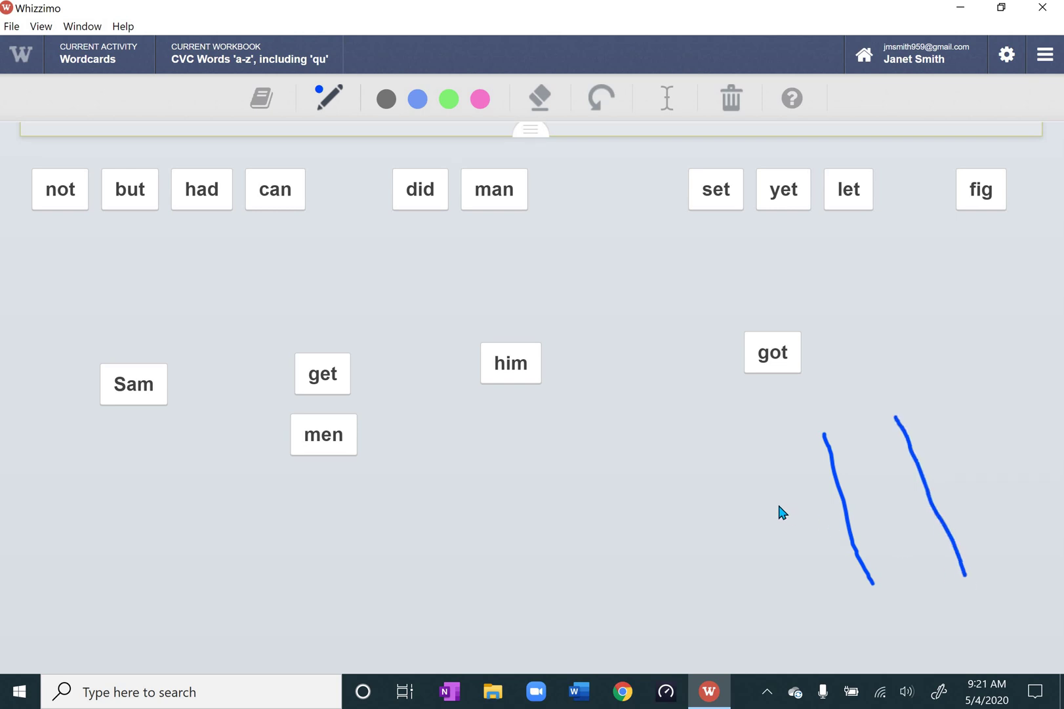
{"action": "left_click_drag", "start_coordinate": [778, 504], "coordinate": [922, 474]}
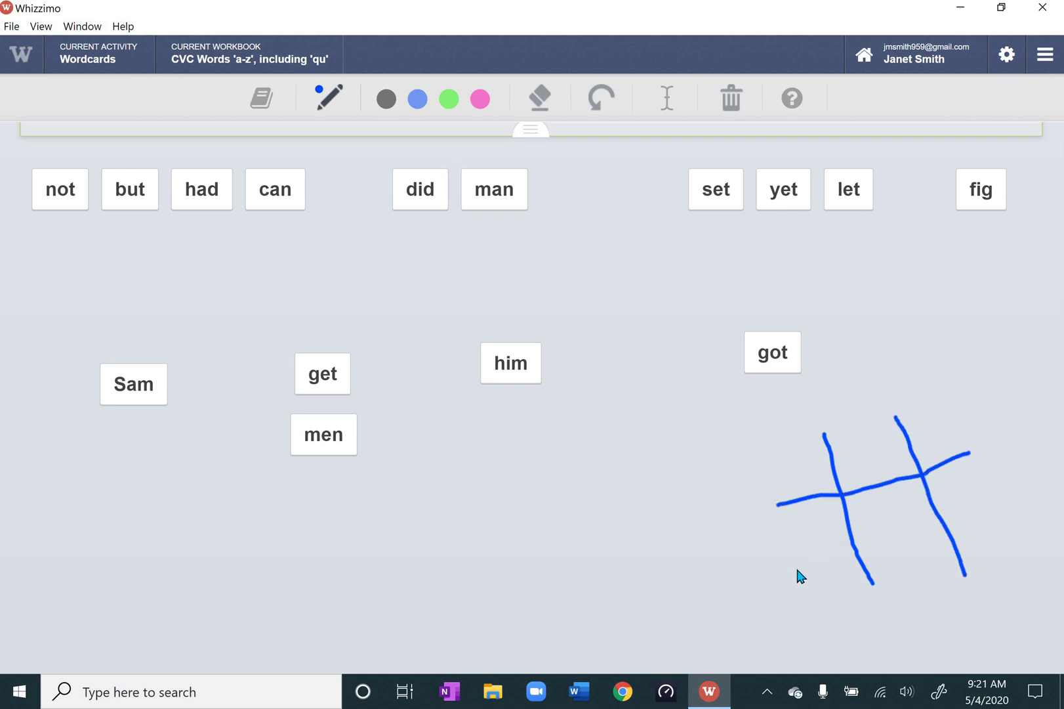
{"action": "left_click_drag", "start_coordinate": [795, 568], "coordinate": [1009, 537]}
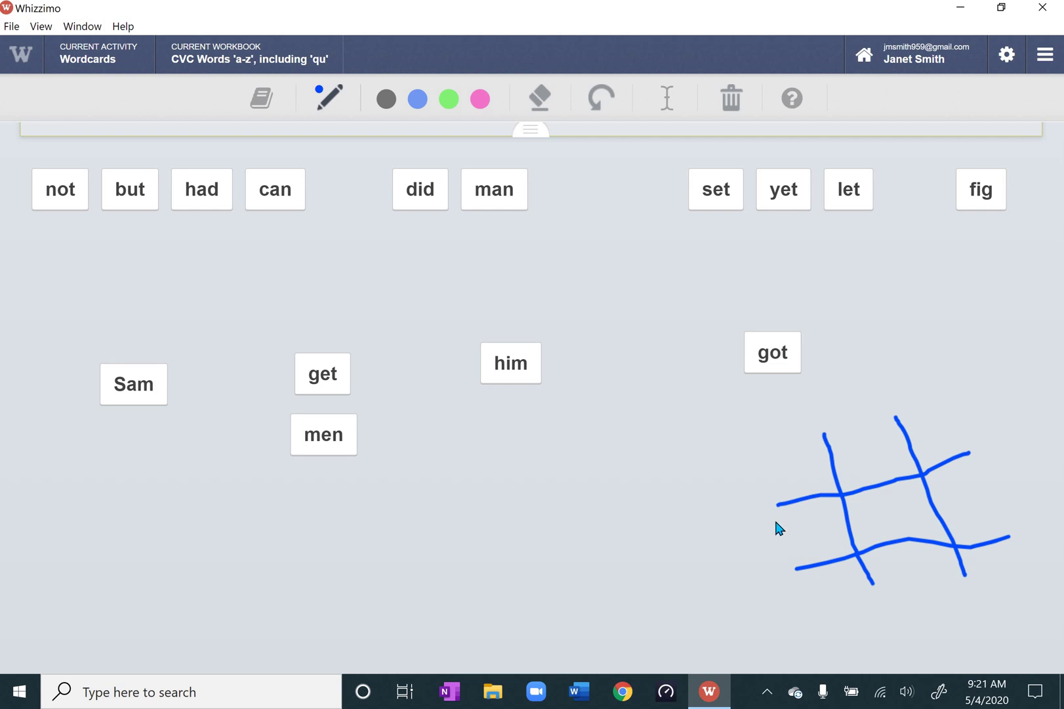
{"action": "left_click_drag", "start_coordinate": [770, 359], "coordinate": [772, 407]}
{"action": "left_click_drag", "start_coordinate": [792, 466], "coordinate": [677, 273]}
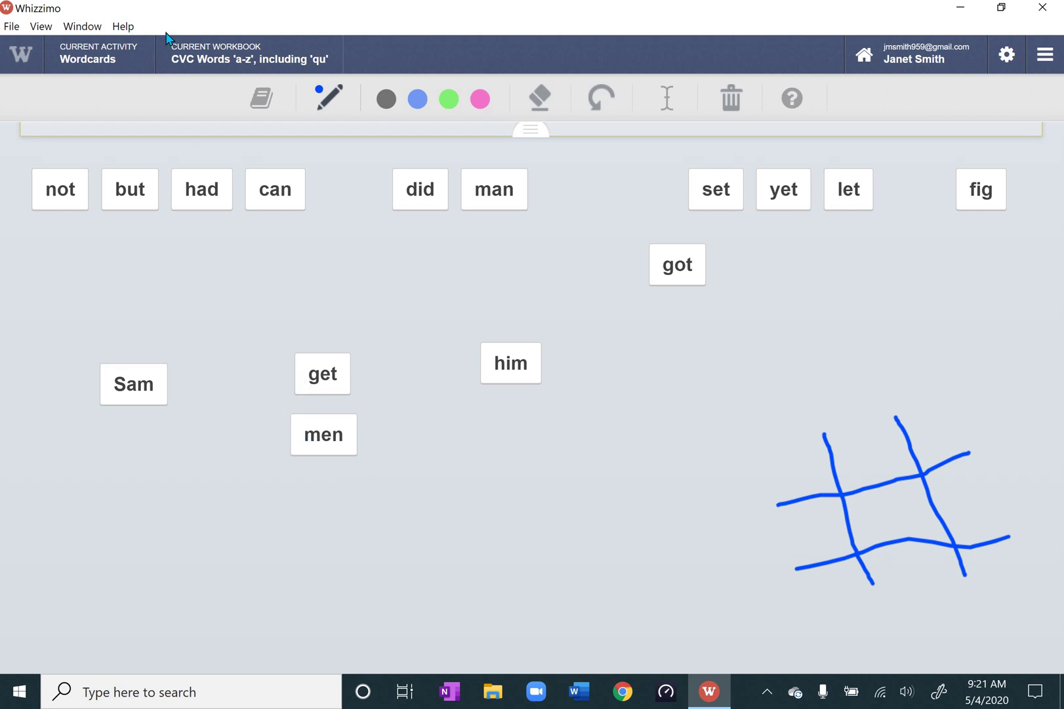
Switch to the Lettercards activity and page forward to the 13th letter card, "k".
{"action": "left_click", "coordinate": [116, 61]}
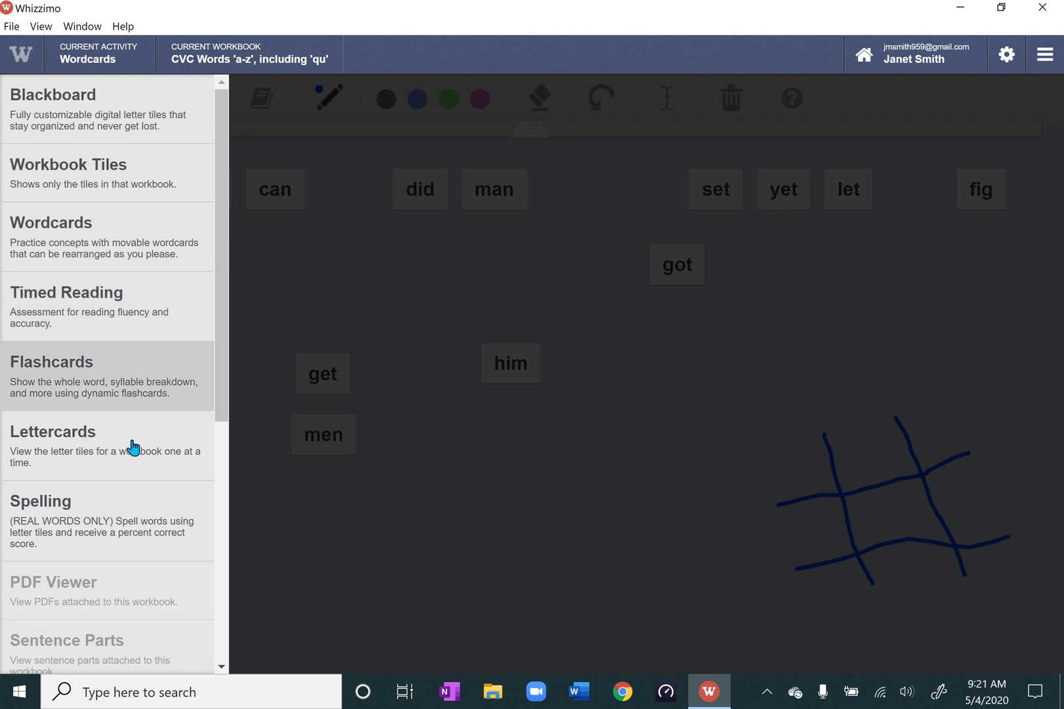
{"action": "left_click", "coordinate": [211, 471]}
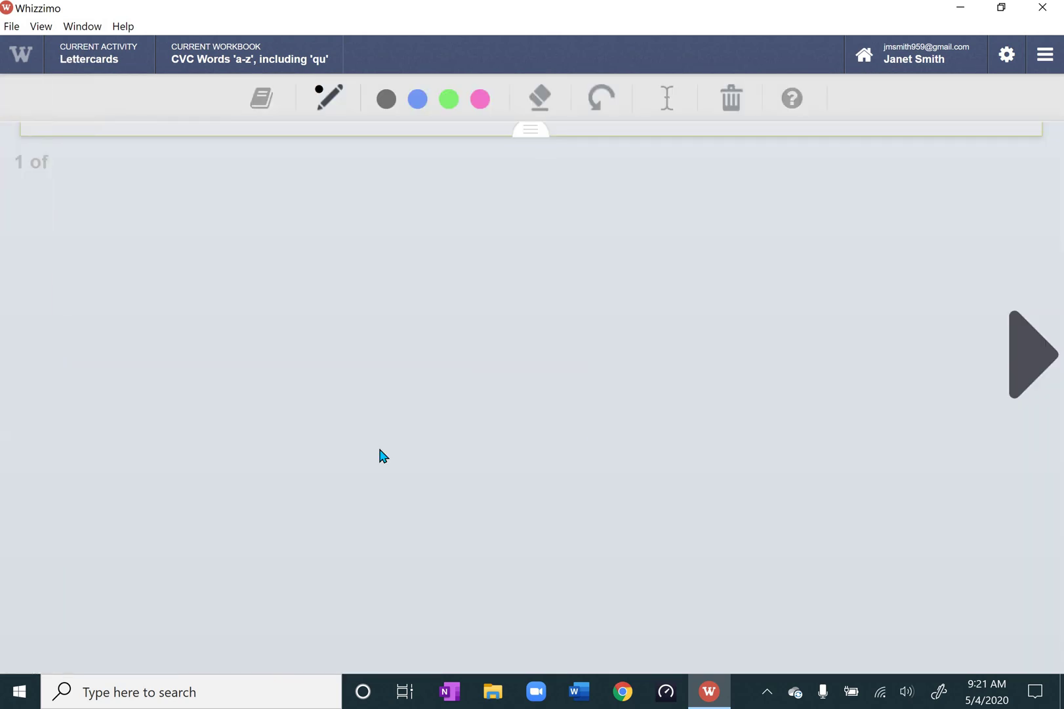
{"action": "left_click", "coordinate": [1025, 356]}
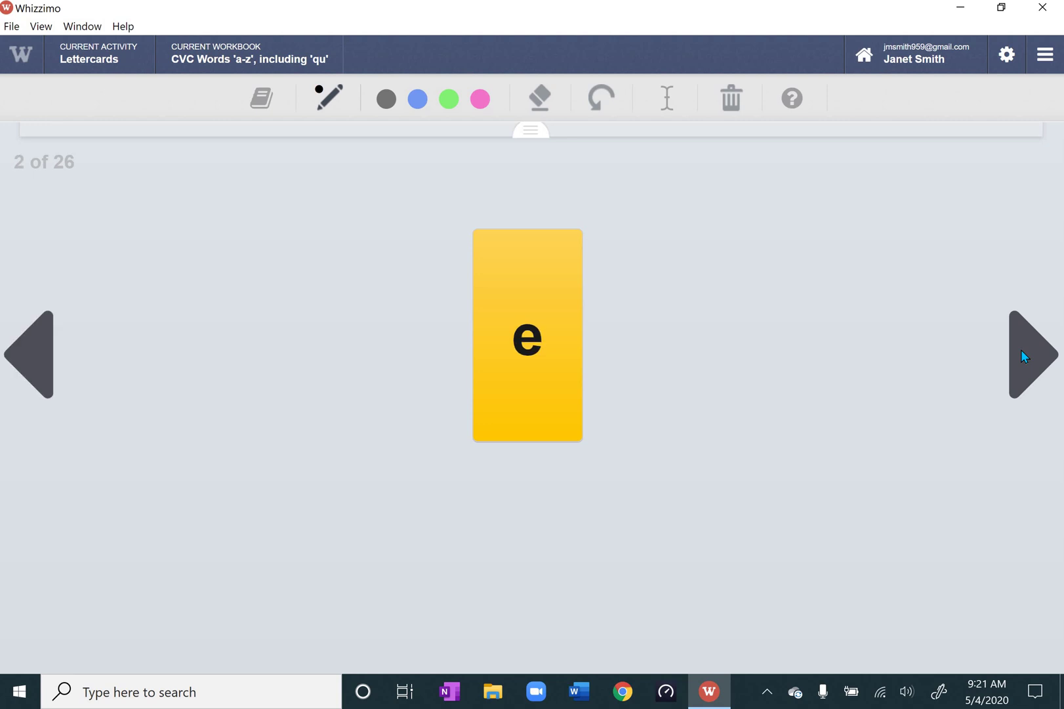
{"action": "left_click", "coordinate": [1024, 357]}
{"action": "left_click", "coordinate": [1024, 356]}
{"action": "left_click", "coordinate": [1025, 356]}
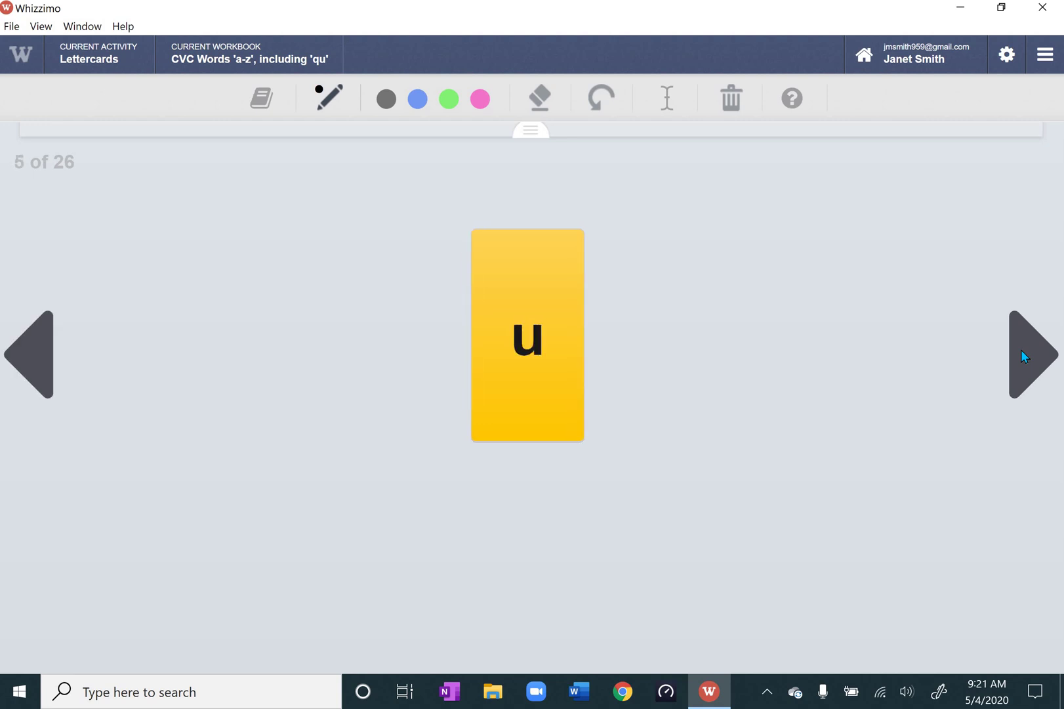
{"action": "left_click", "coordinate": [1024, 356]}
{"action": "left_click", "coordinate": [1024, 356]}
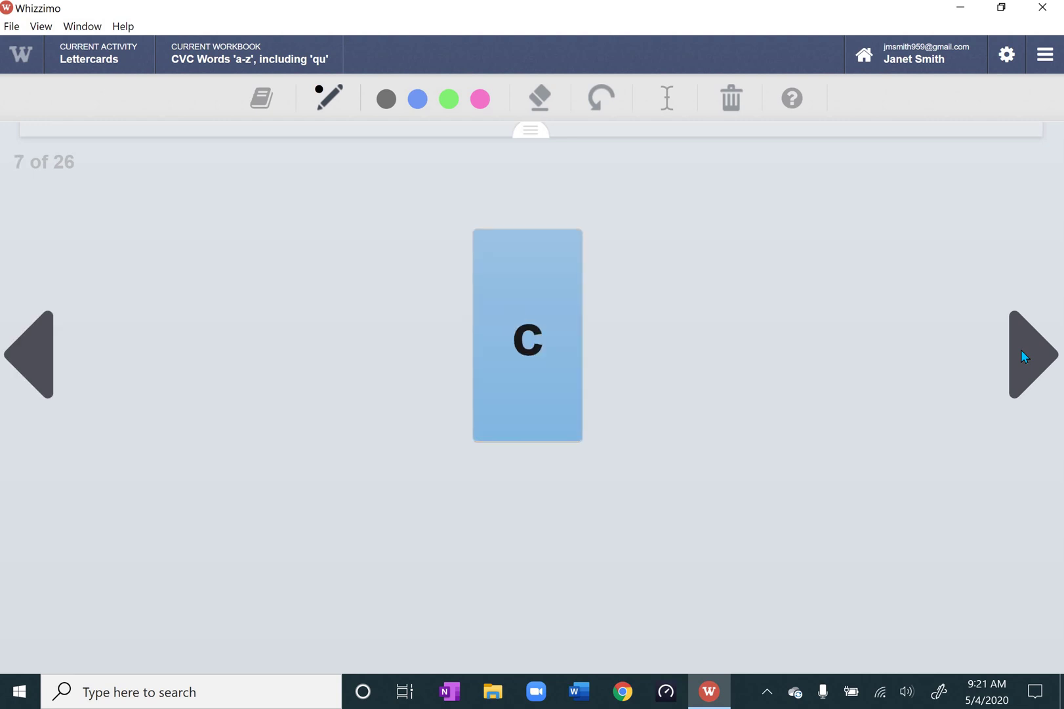
{"action": "left_click", "coordinate": [1025, 356]}
{"action": "left_click", "coordinate": [1024, 357]}
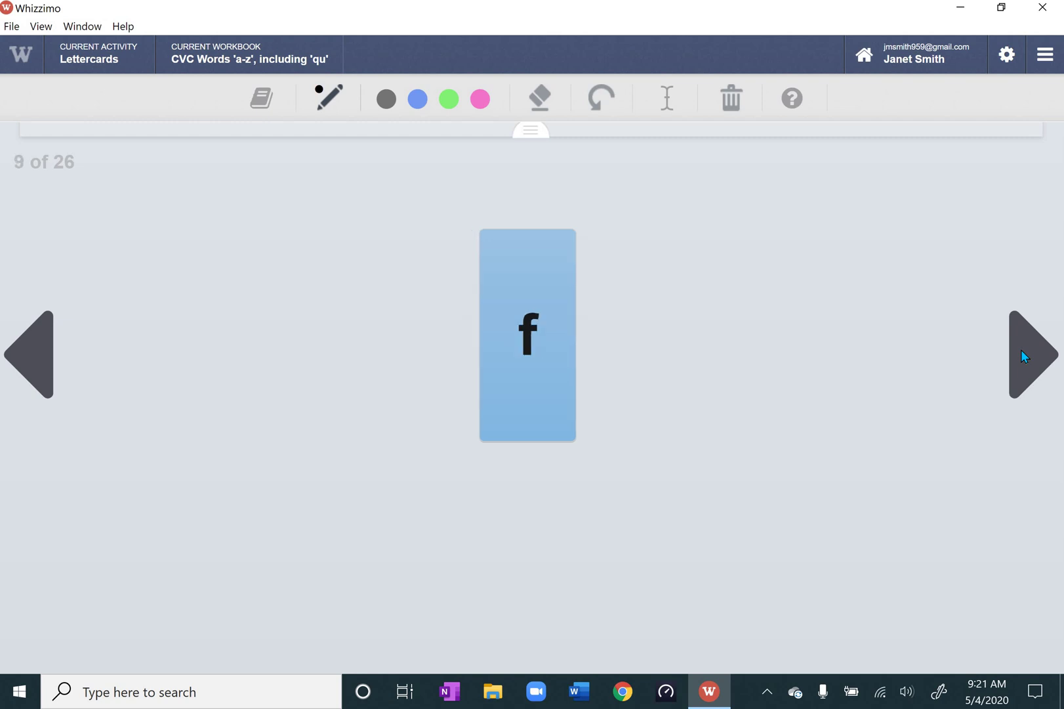
{"action": "left_click", "coordinate": [1024, 356]}
{"action": "left_click", "coordinate": [1025, 356]}
{"action": "left_click", "coordinate": [1024, 356]}
{"action": "left_click", "coordinate": [1025, 356]}
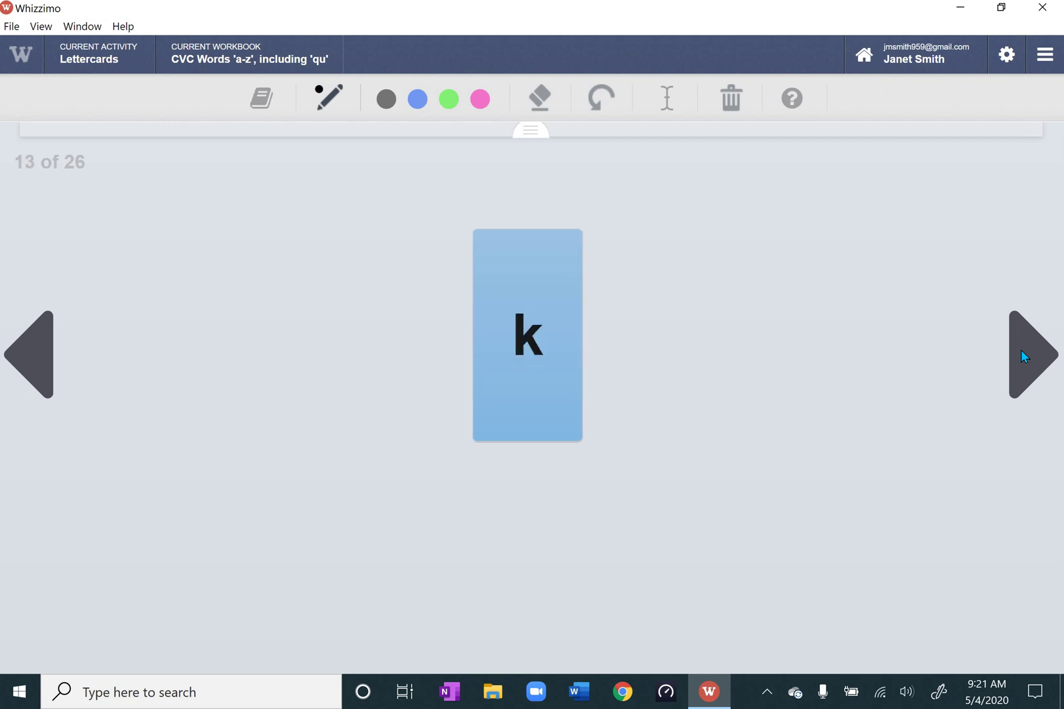
Page forward through the letter cards from "k" to the 17th card, "p".
{"action": "left_click", "coordinate": [1025, 356]}
{"action": "left_click", "coordinate": [1025, 356]}
{"action": "left_click", "coordinate": [1025, 357]}
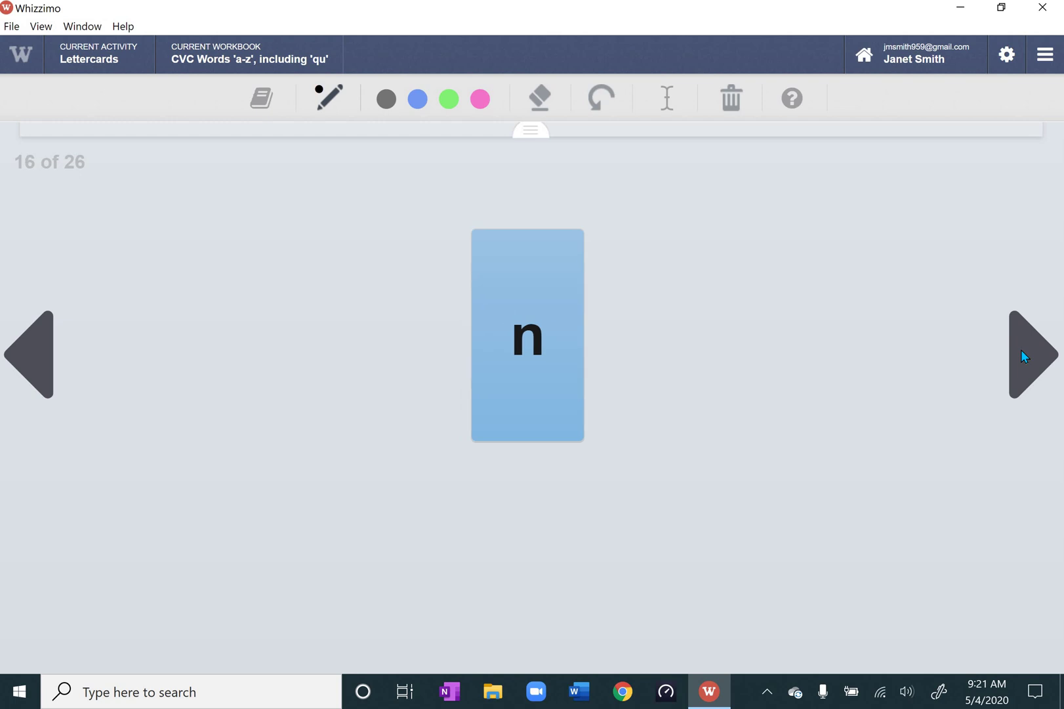
{"action": "left_click", "coordinate": [1022, 351]}
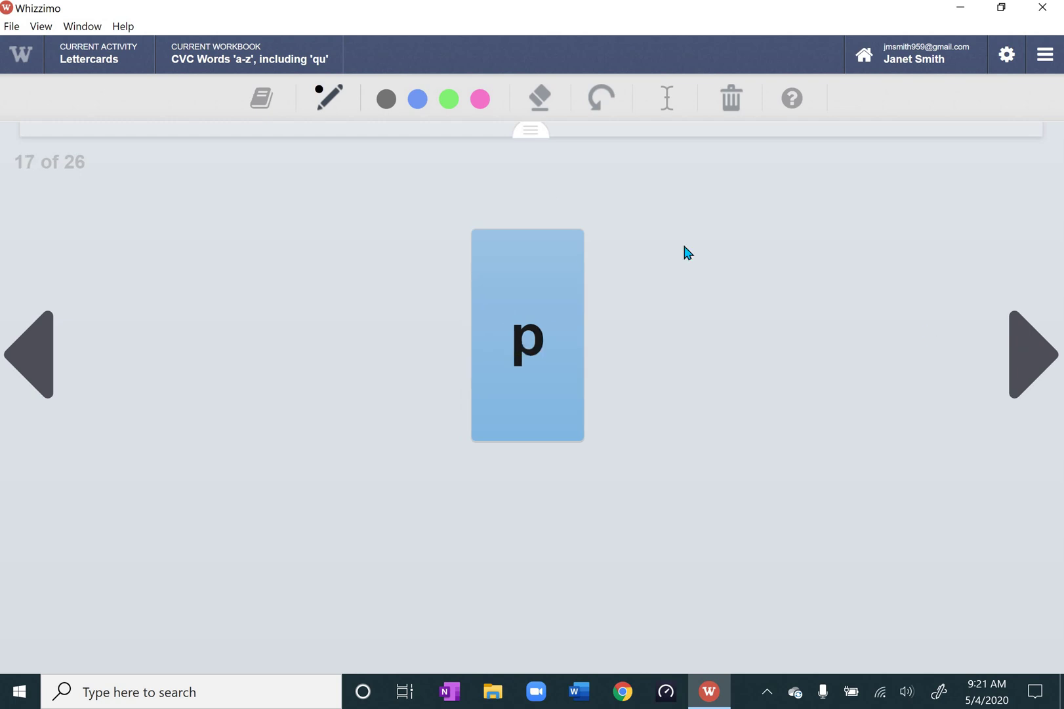
Rearrange the current tiles of the Lettercards activity so that the b tile comes before the u tile.
{"action": "left_click", "coordinate": [266, 97]}
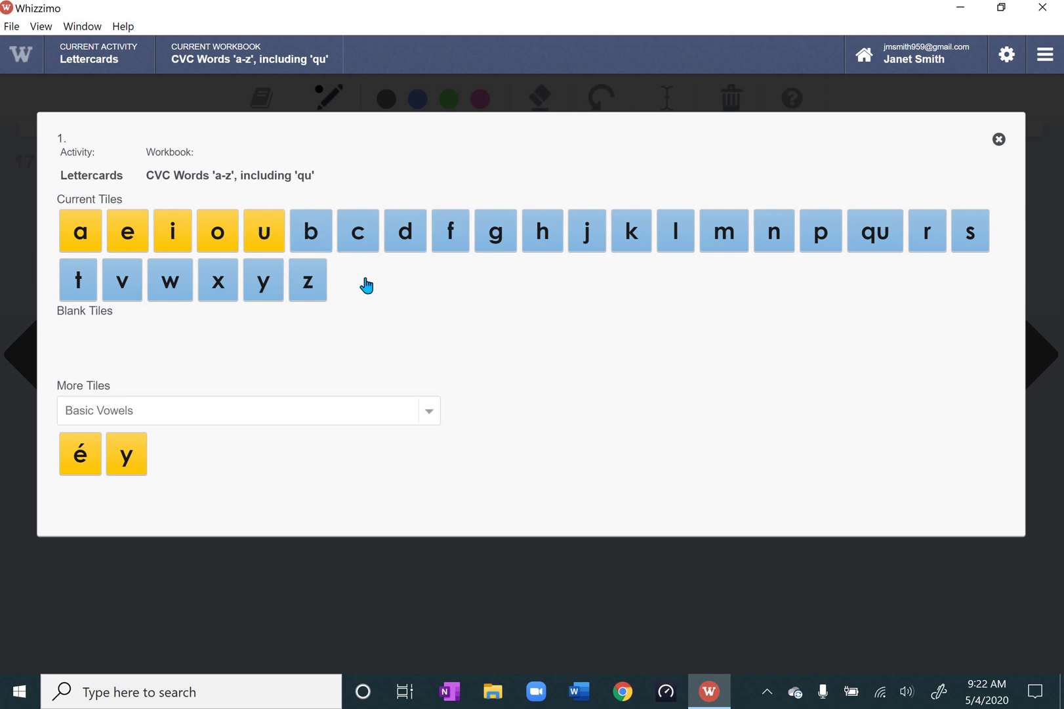
{"action": "left_click_drag", "start_coordinate": [367, 285], "coordinate": [372, 308]}
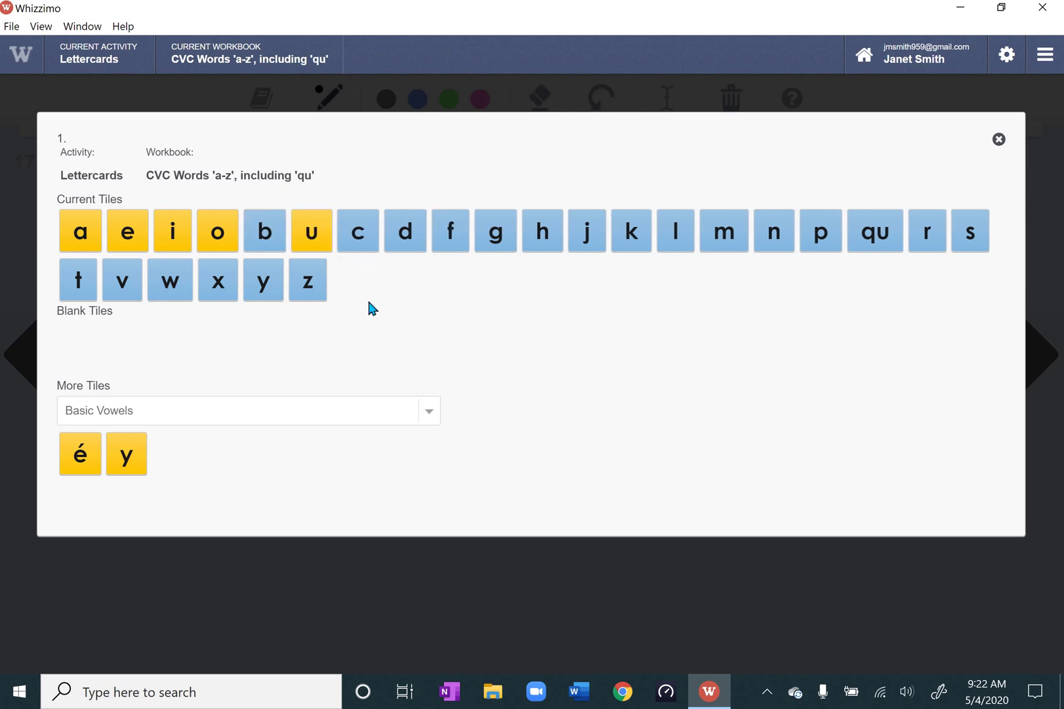
{"action": "left_click", "coordinate": [998, 144]}
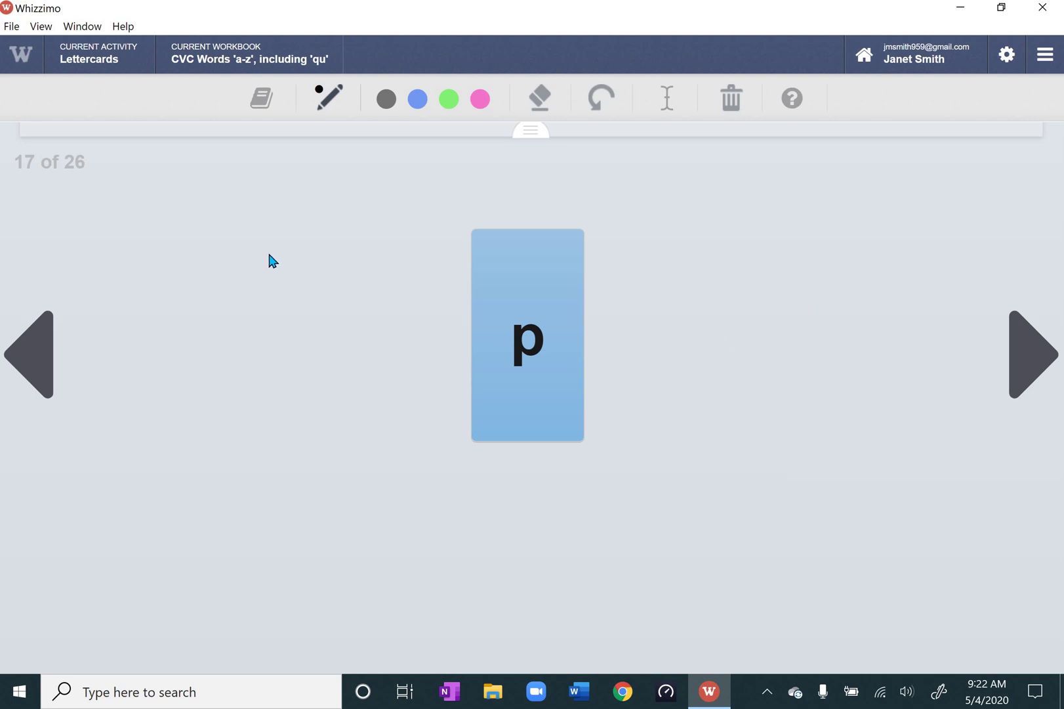
Switch to the Spelling activity and shrink the tile area to its upper three full rows.
{"action": "left_click", "coordinate": [93, 57]}
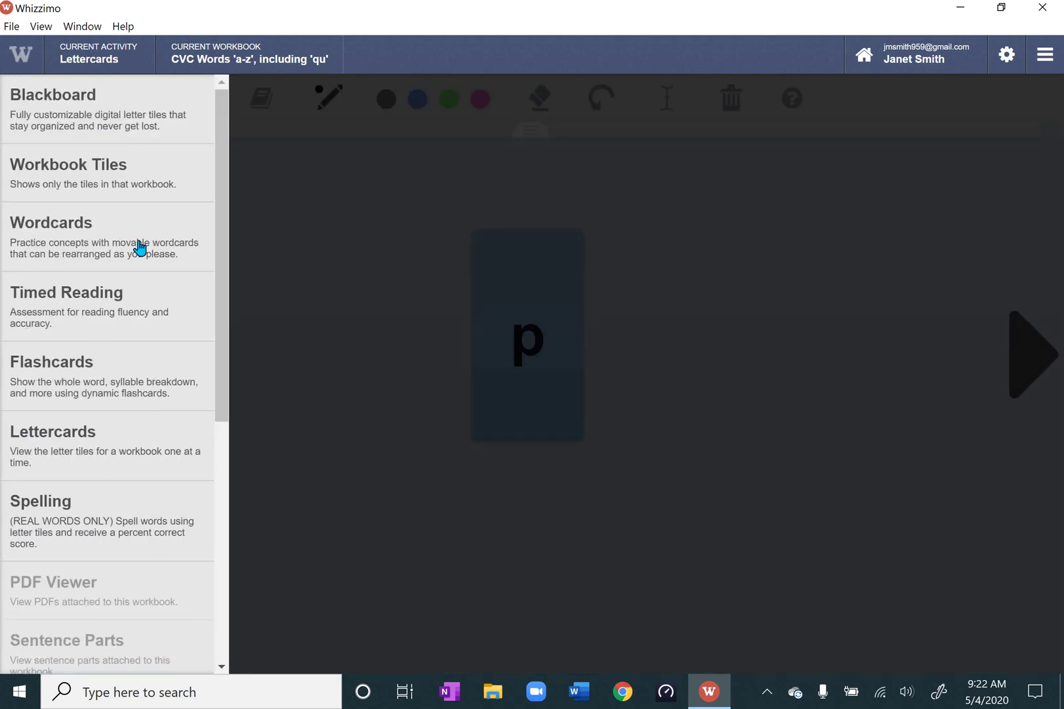
{"action": "left_click", "coordinate": [113, 500]}
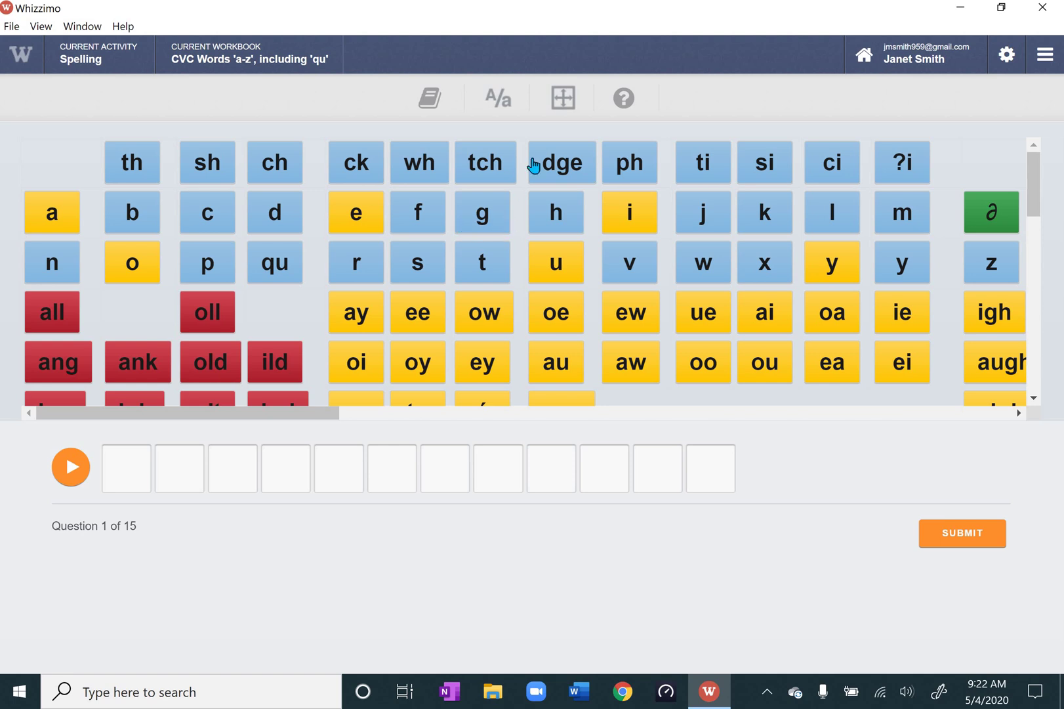
{"action": "left_click", "coordinate": [563, 98]}
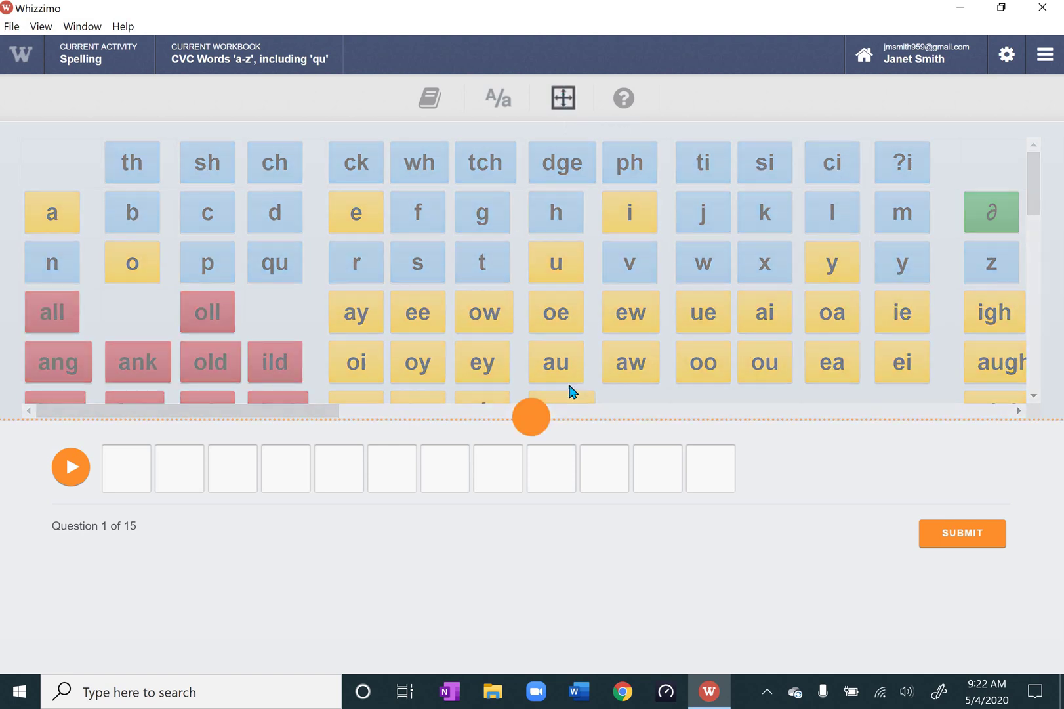
{"action": "left_click", "coordinate": [498, 282]}
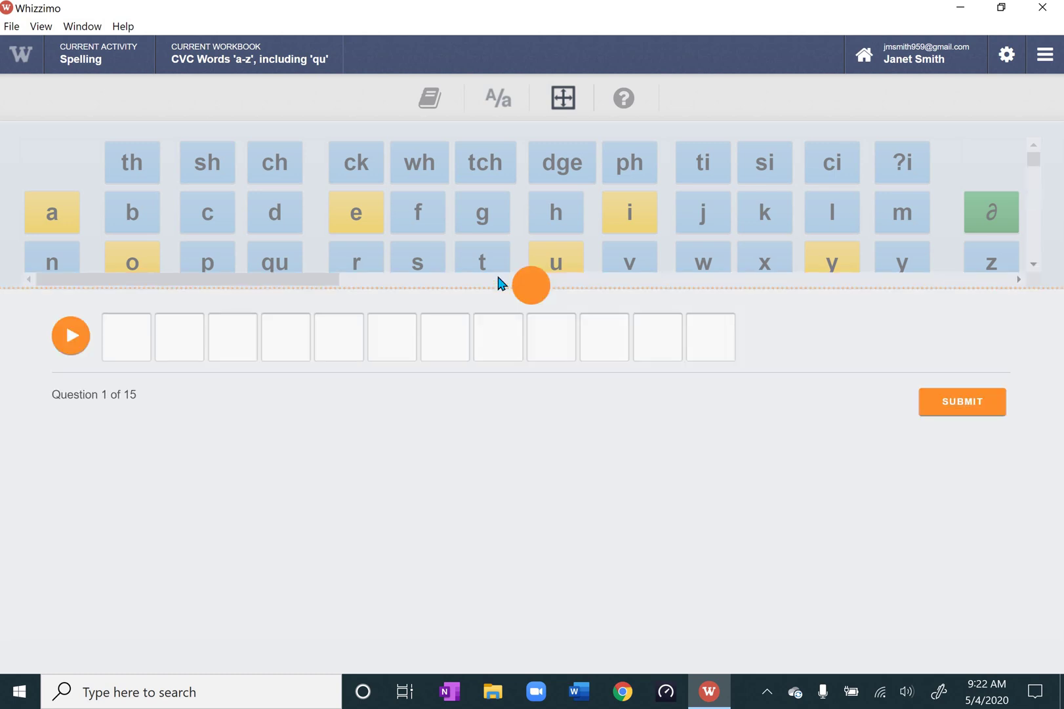
{"action": "left_click", "coordinate": [532, 296]}
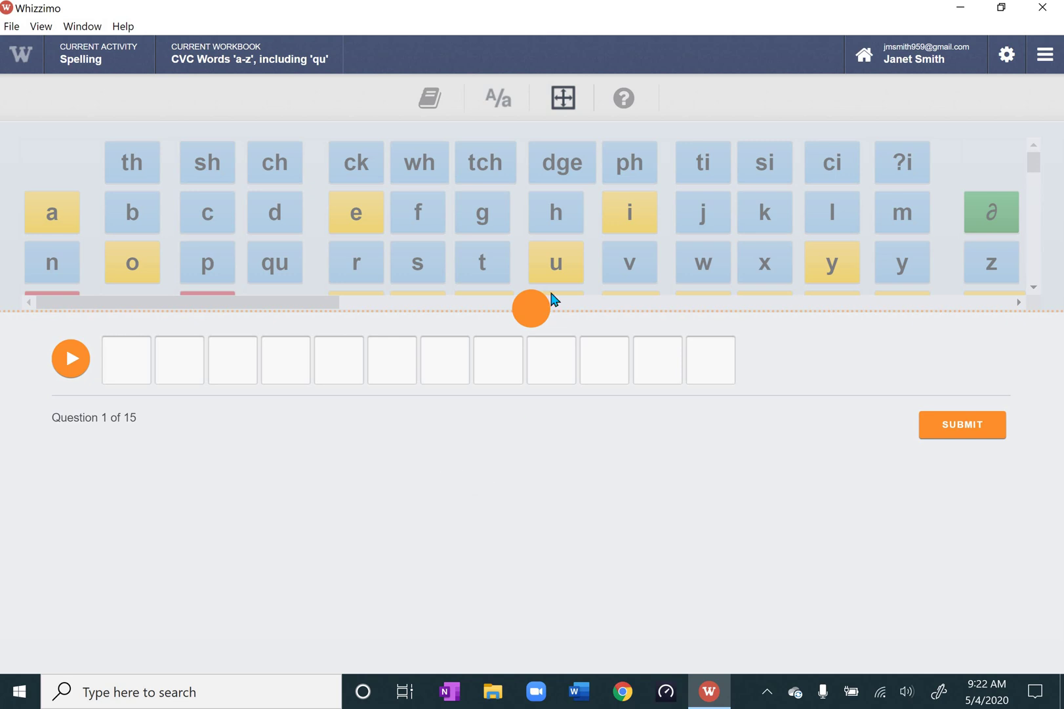
{"action": "left_click", "coordinate": [566, 107]}
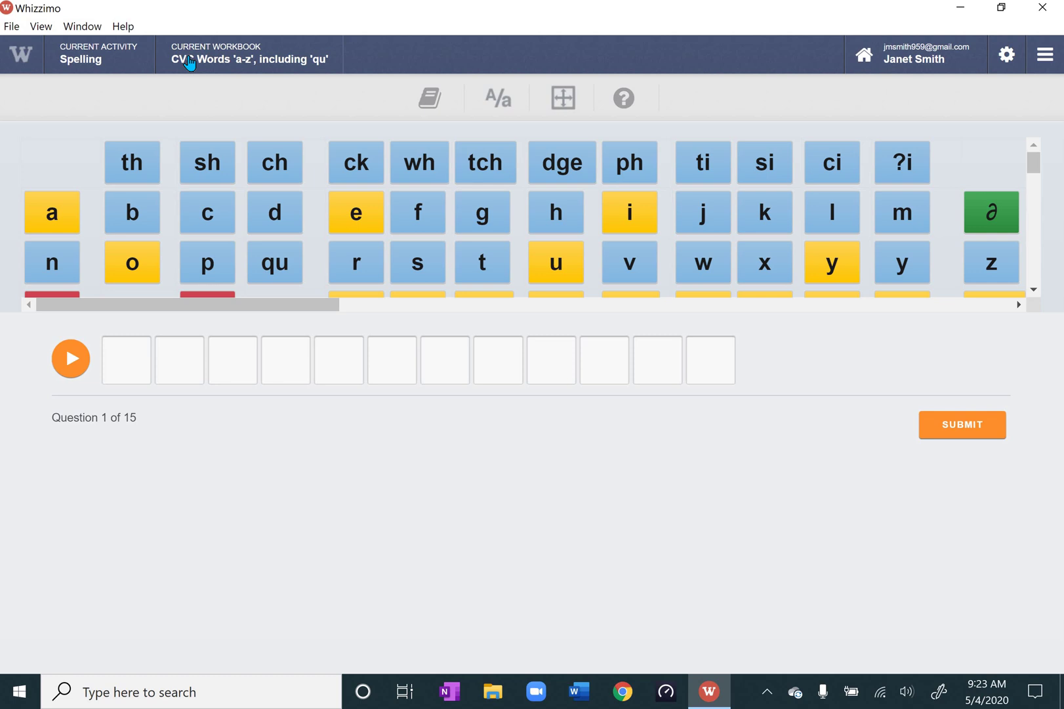
Switch to the Timed Reading activity, begin the assessment of the word list and finish the reading.
{"action": "left_click", "coordinate": [77, 62]}
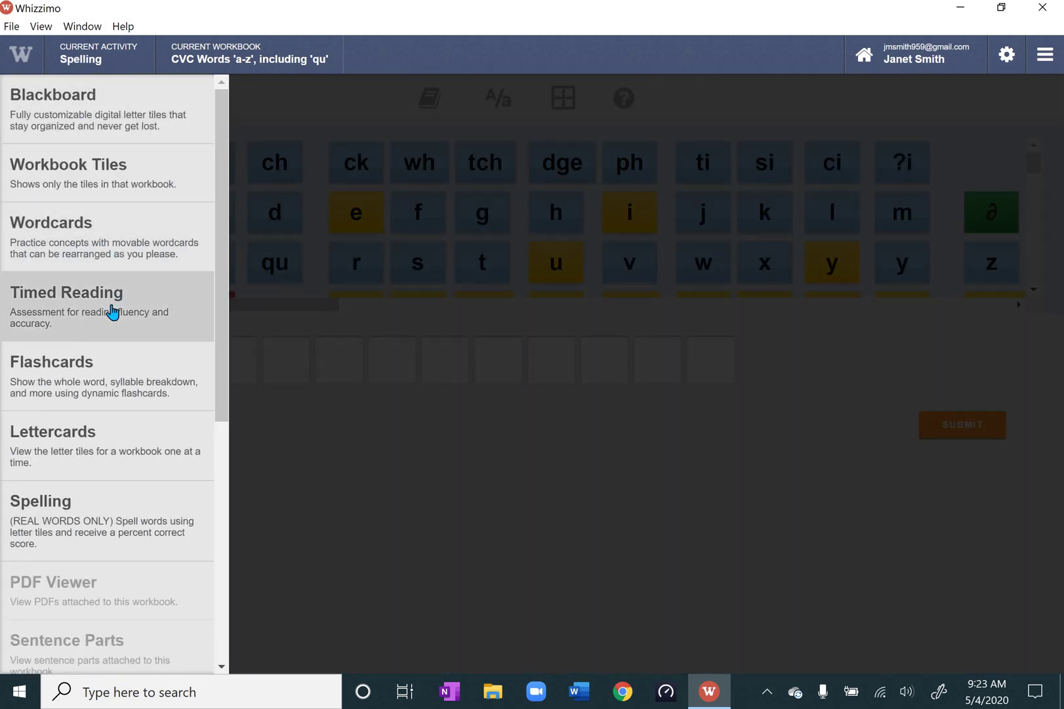
{"action": "left_click", "coordinate": [113, 312]}
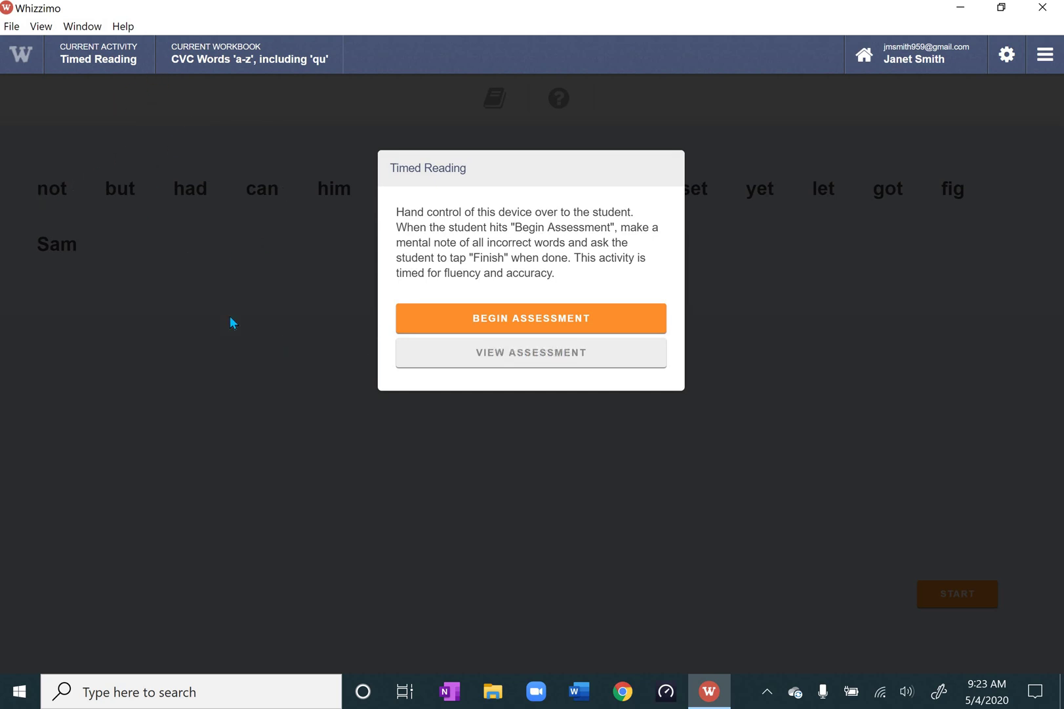
{"action": "left_click", "coordinate": [538, 324]}
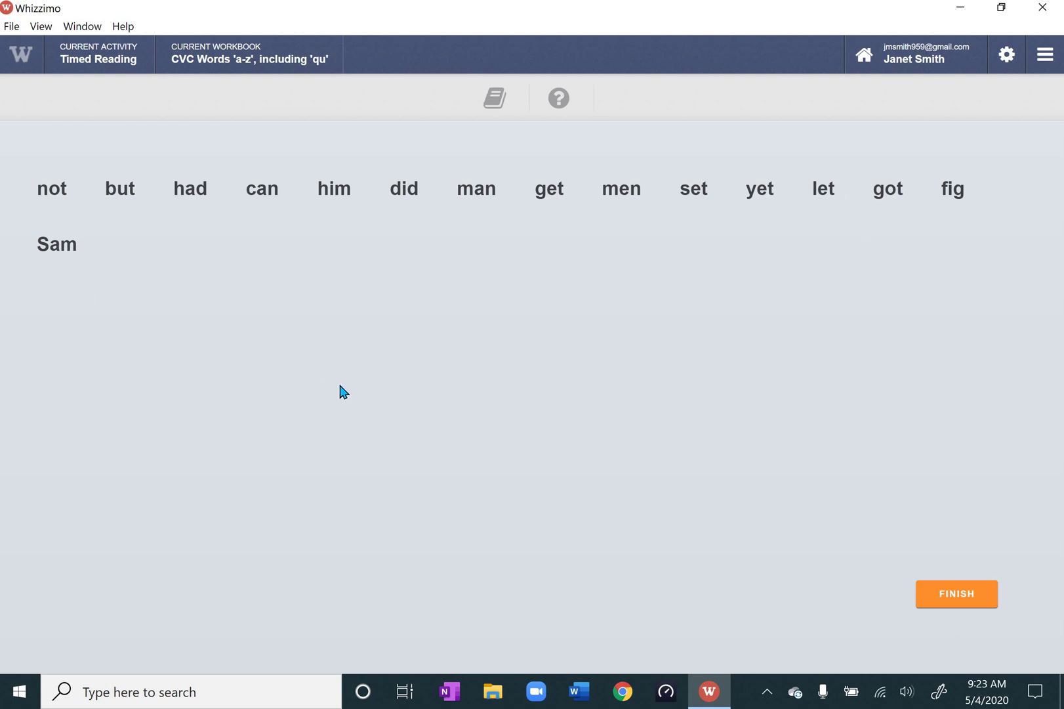
{"action": "left_click", "coordinate": [973, 594]}
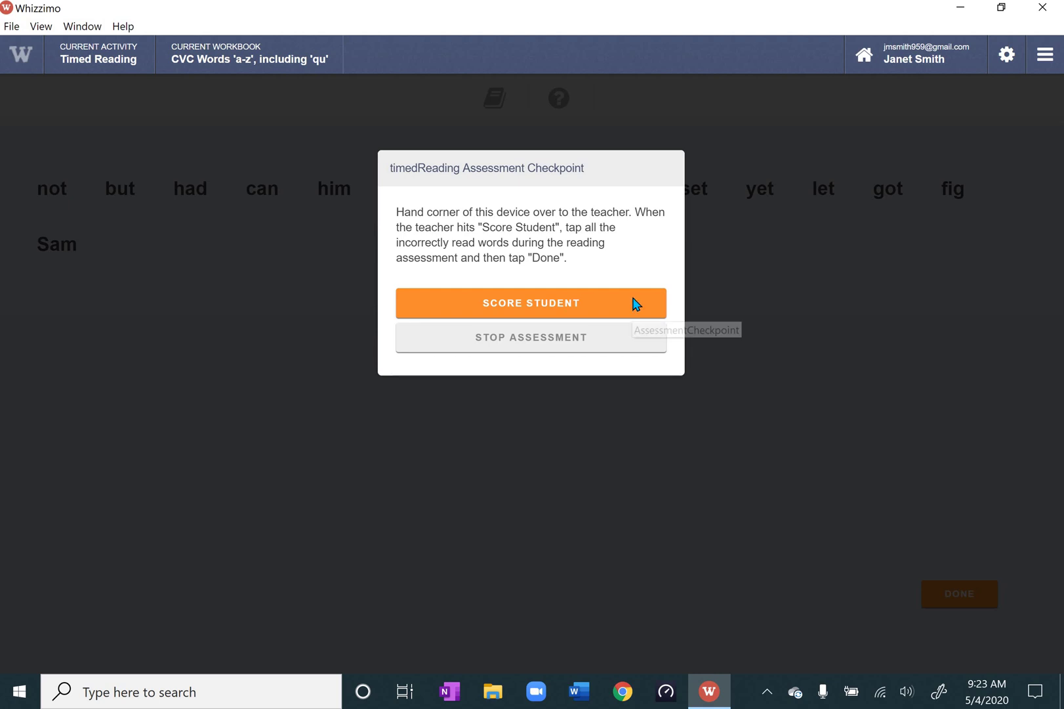
Score the student's reading, removing the incorrect mark from "man", and close the assessment results.
{"action": "left_click", "coordinate": [633, 304]}
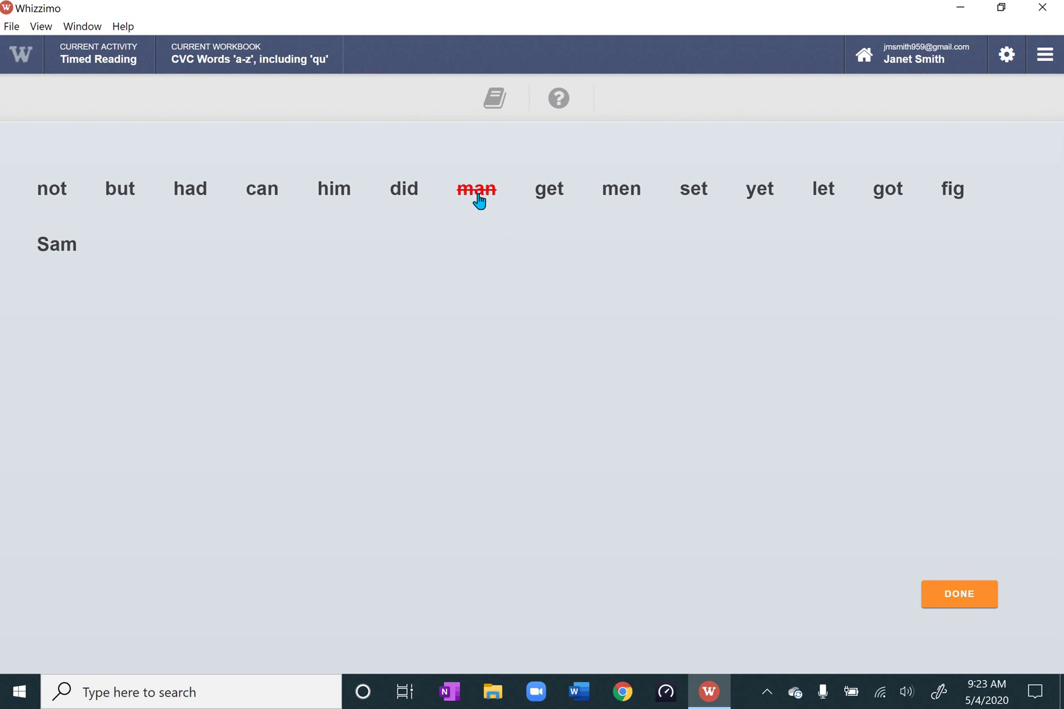
{"action": "left_click", "coordinate": [478, 198]}
{"action": "left_click", "coordinate": [961, 594]}
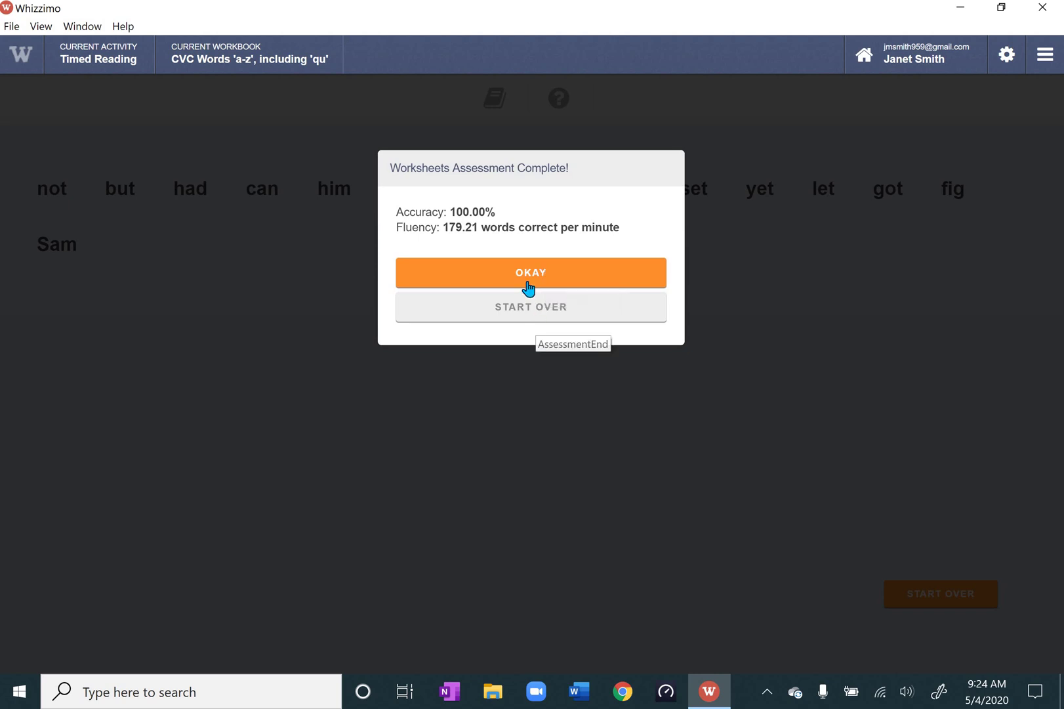
{"action": "left_click", "coordinate": [528, 285]}
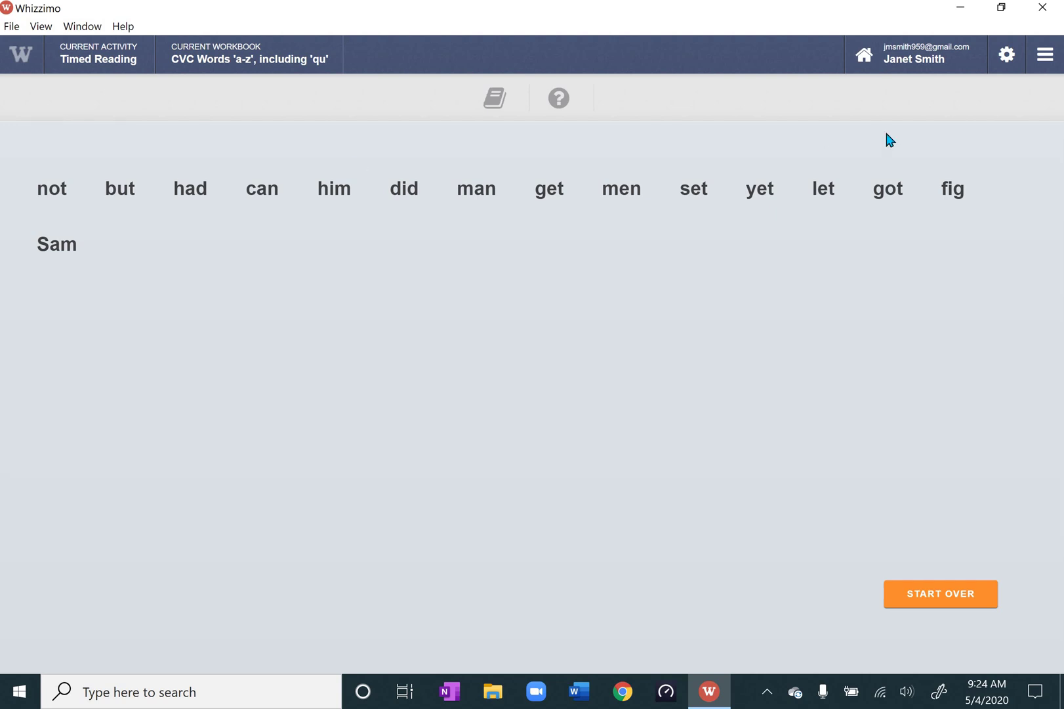
Return to the course workbooks page, look over the Whizzimo Collection of addable workbooks and go back to My Workbook Library.
{"action": "left_click", "coordinate": [902, 61]}
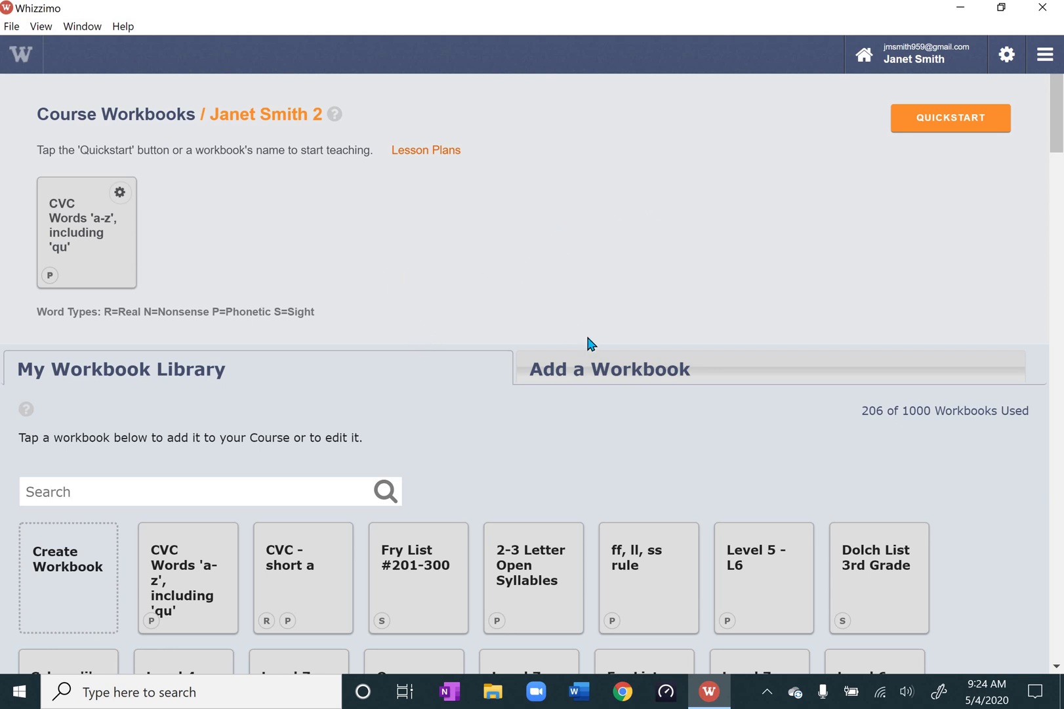
{"action": "left_click", "coordinate": [600, 369]}
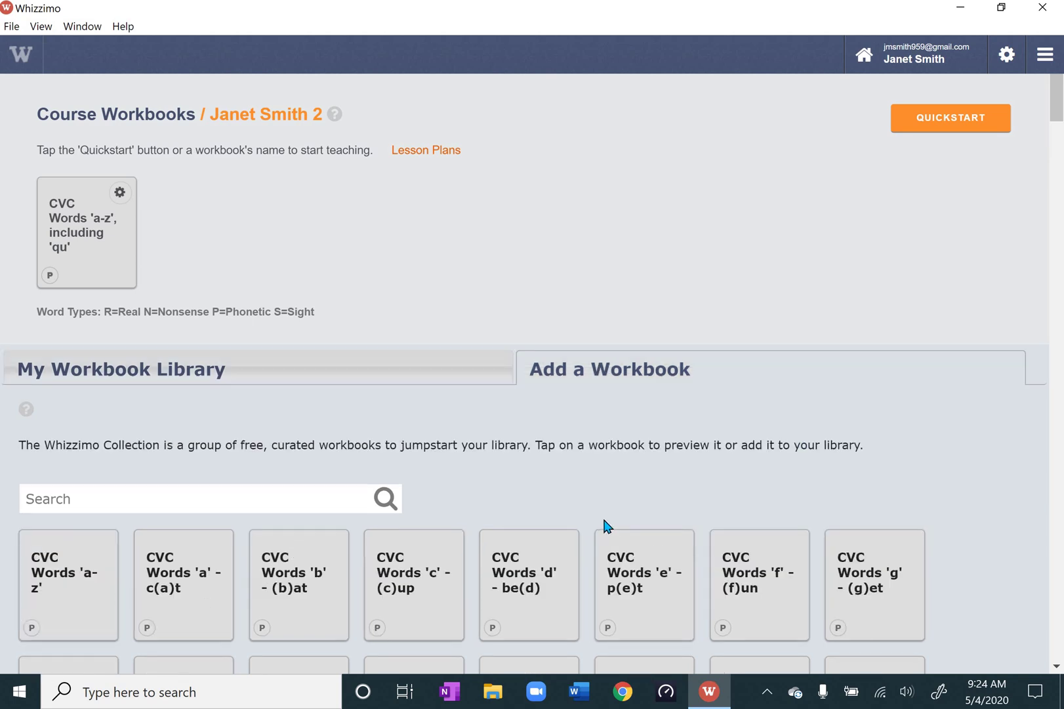
{"action": "scroll", "coordinate": [603, 519], "scroll_direction": "down", "scroll_amount": 5}
{"action": "scroll", "coordinate": [603, 516], "scroll_direction": "up", "scroll_amount": 5}
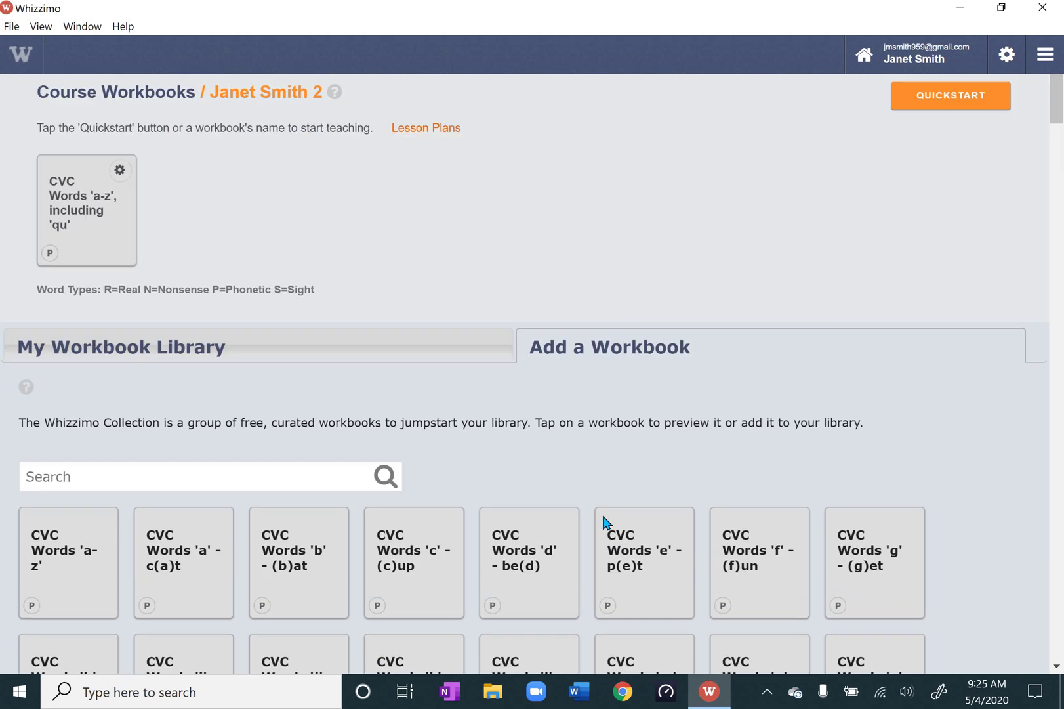
{"action": "left_click", "coordinate": [393, 369]}
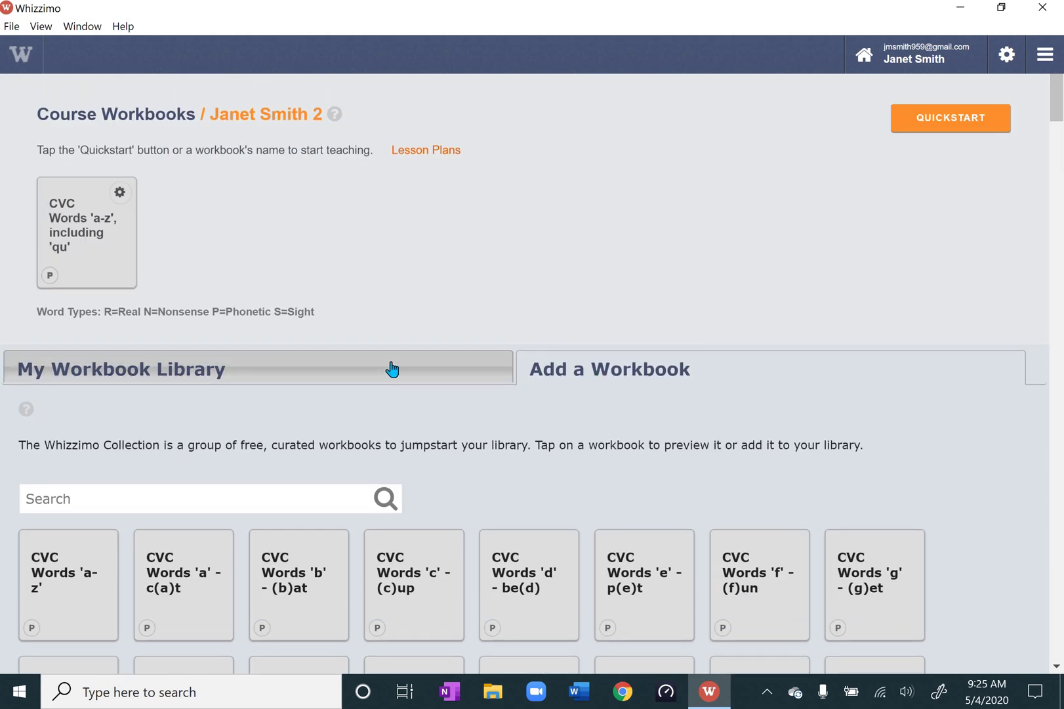
{"action": "left_click", "coordinate": [390, 362]}
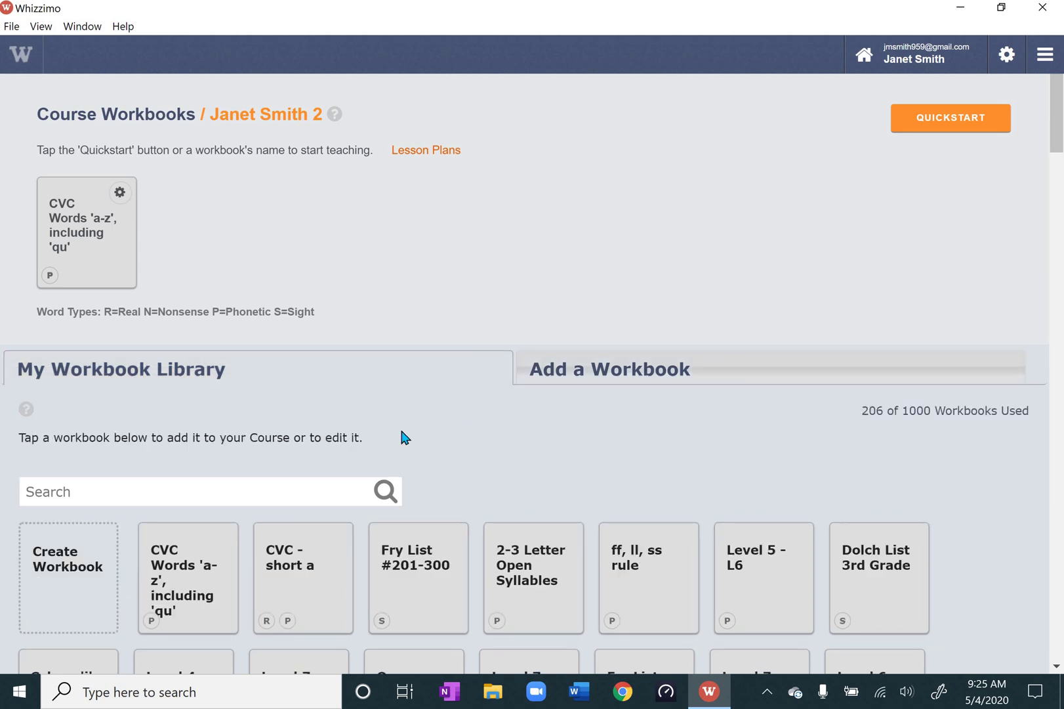
Create a new workbook from already known words and title it "cvc short vowel words".
{"action": "scroll", "coordinate": [567, 442], "scroll_direction": "down", "scroll_amount": 2}
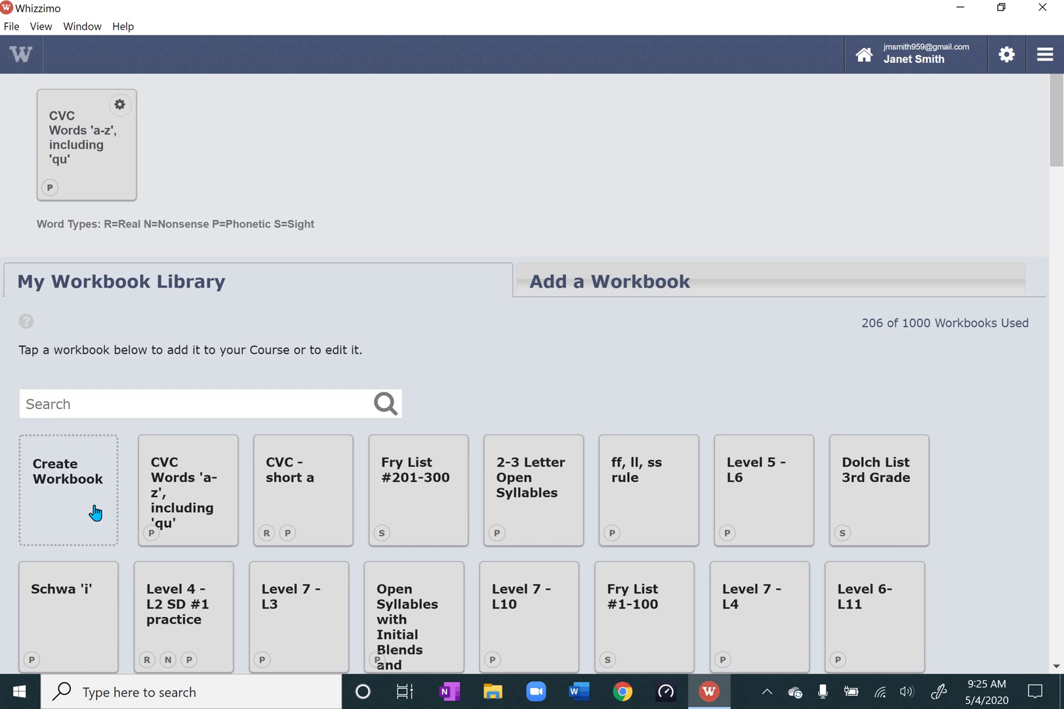
{"action": "left_click", "coordinate": [96, 511]}
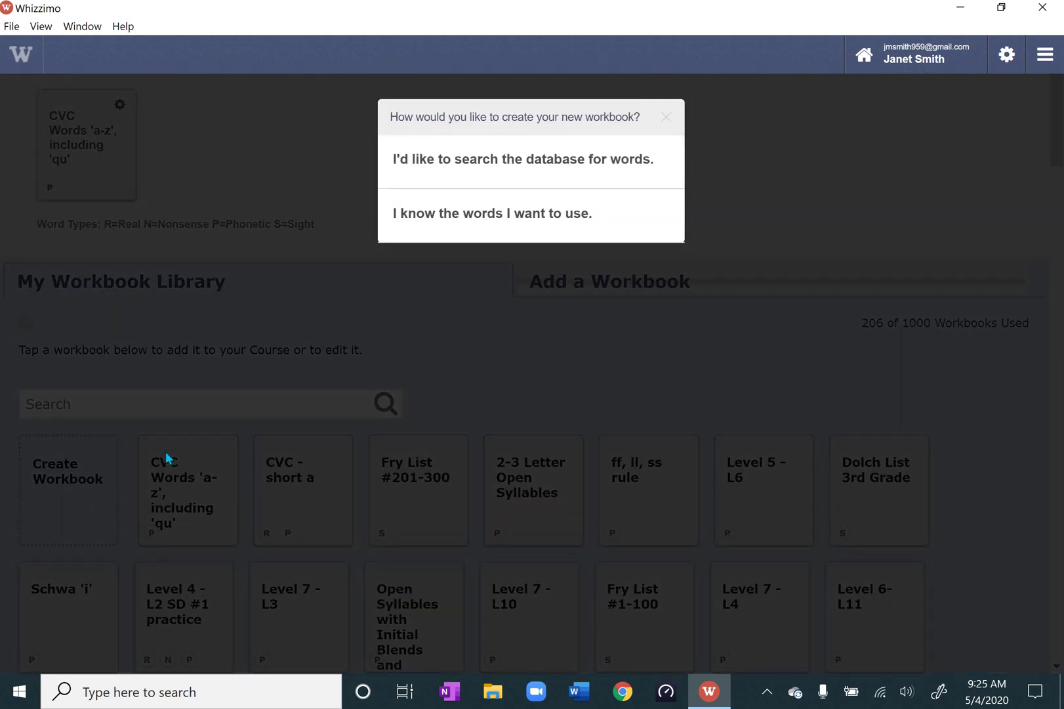
{"action": "left_click", "coordinate": [439, 219]}
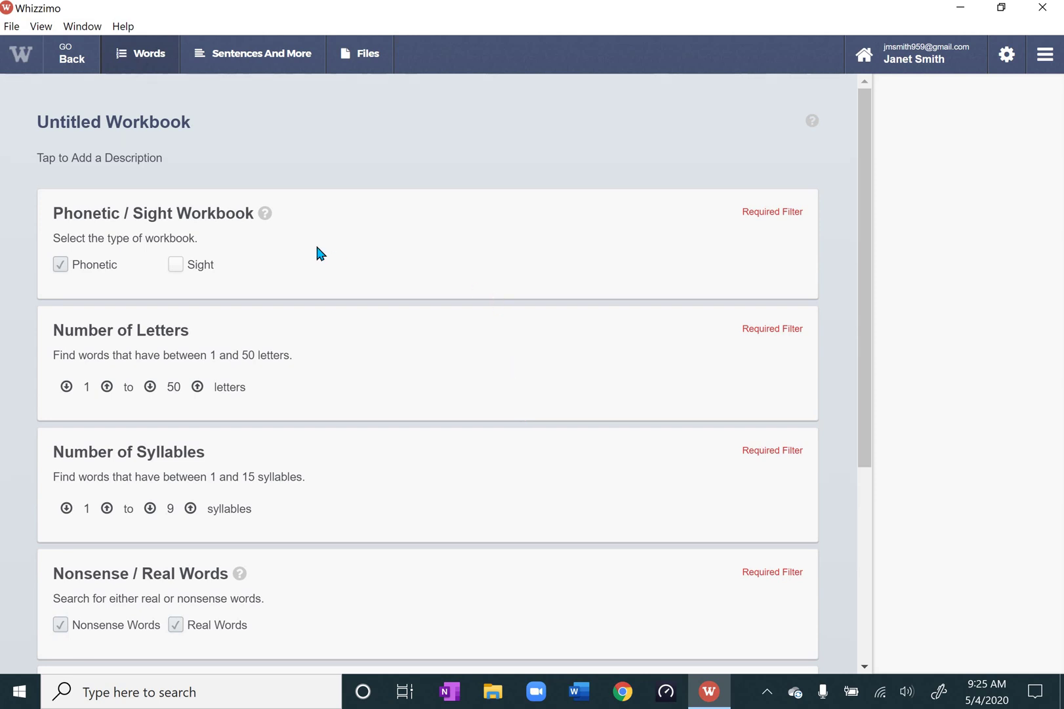
{"action": "left_click", "coordinate": [168, 120]}
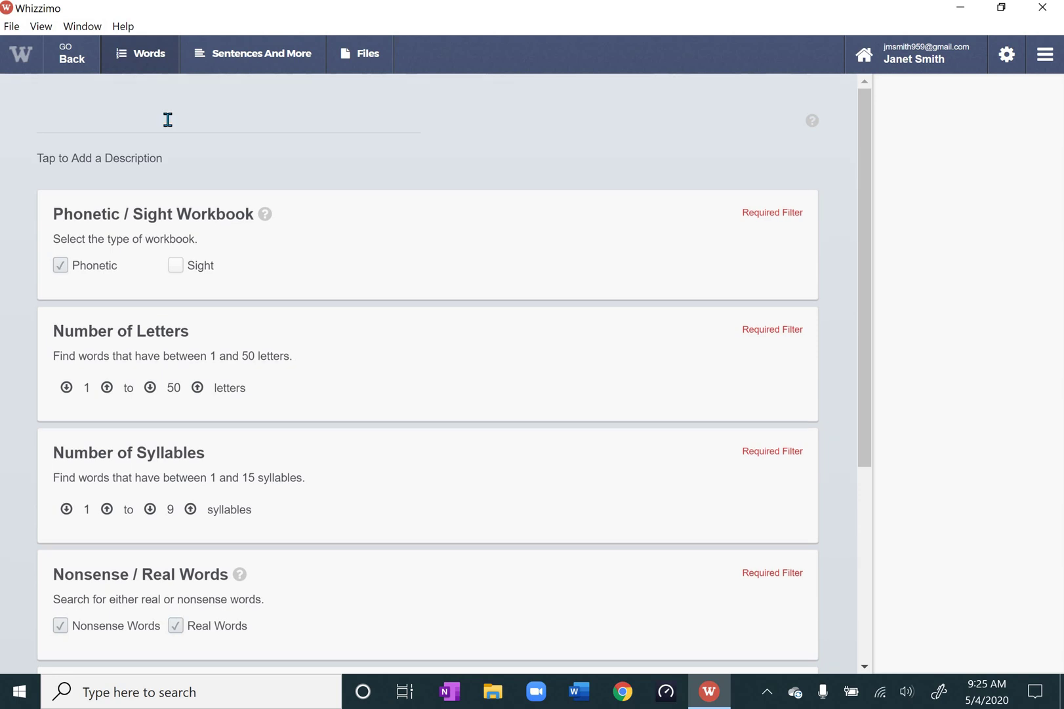
{"action": "type", "text": "cvc short vowel words"}
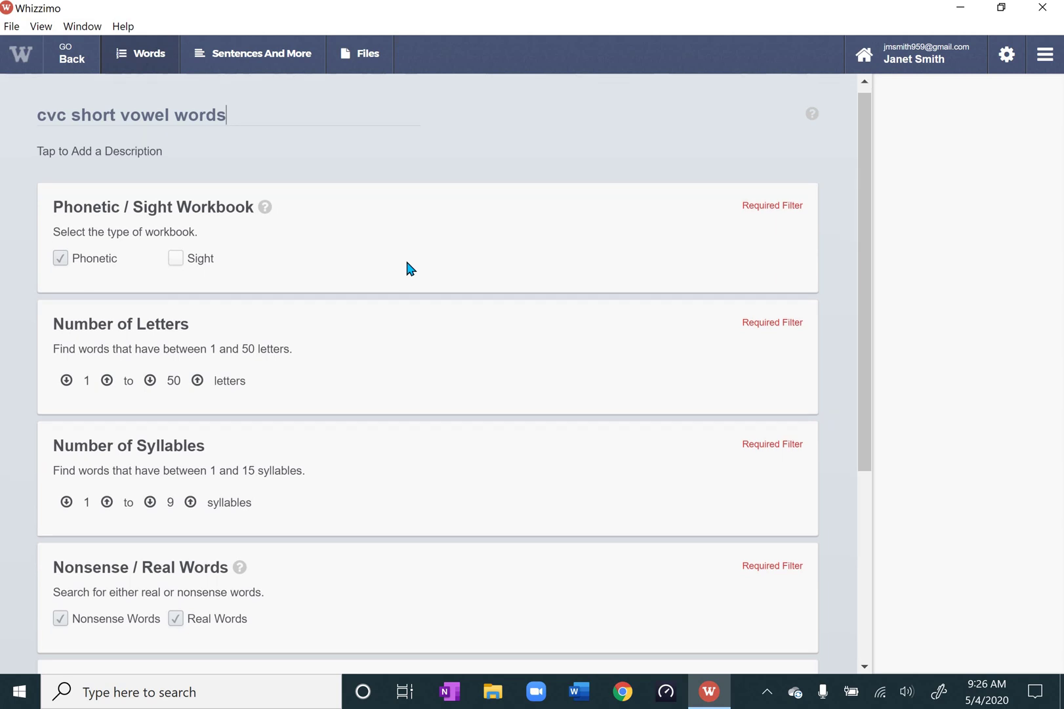
Search the exact words bag, bed, lip, dog, gum, van, leg, yes, win, quit and tub, and save the workbook.
{"action": "scroll", "coordinate": [412, 265], "scroll_direction": "down", "scroll_amount": 3}
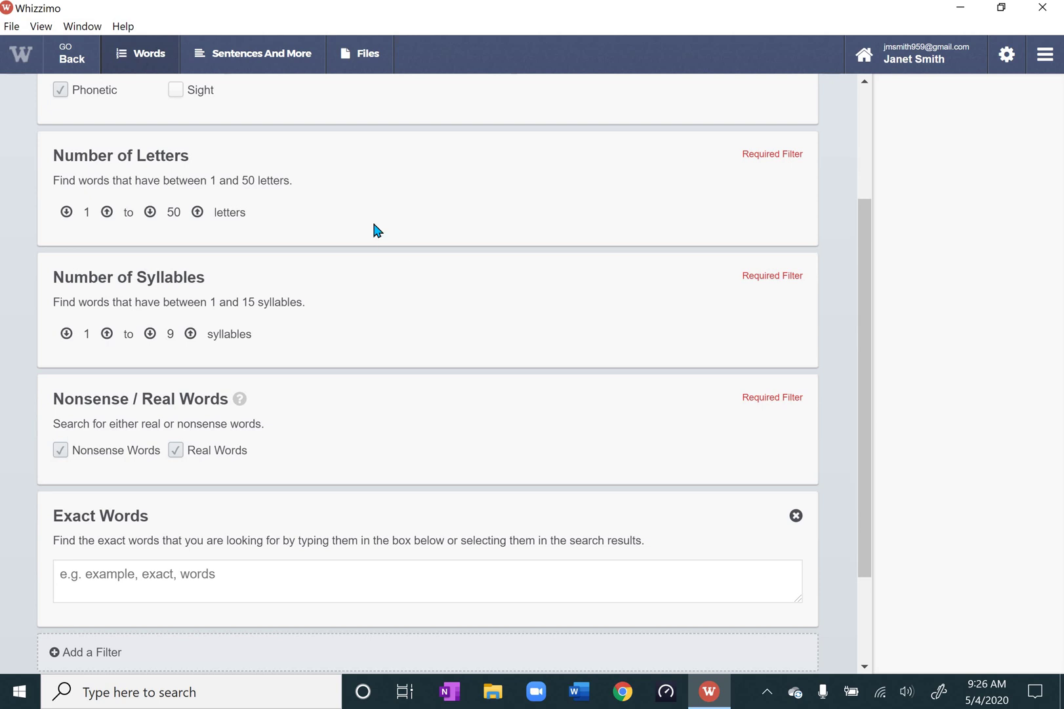
{"action": "scroll", "coordinate": [377, 229], "scroll_direction": "down", "scroll_amount": 2}
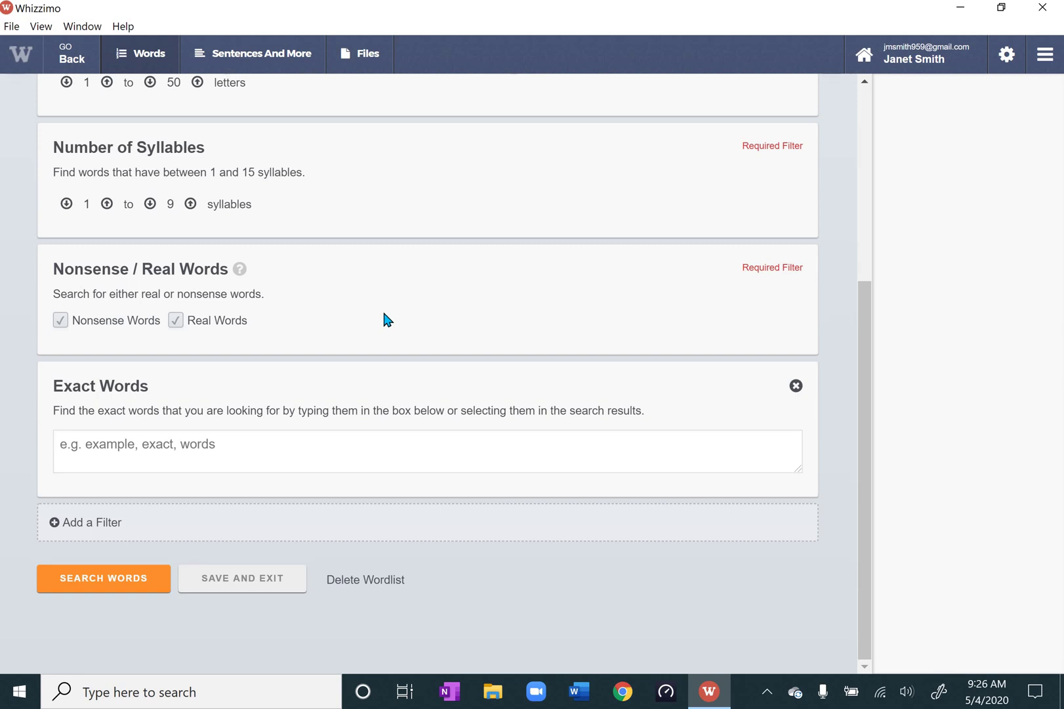
{"action": "left_click", "coordinate": [309, 450]}
{"action": "type", "text": "bag, "}
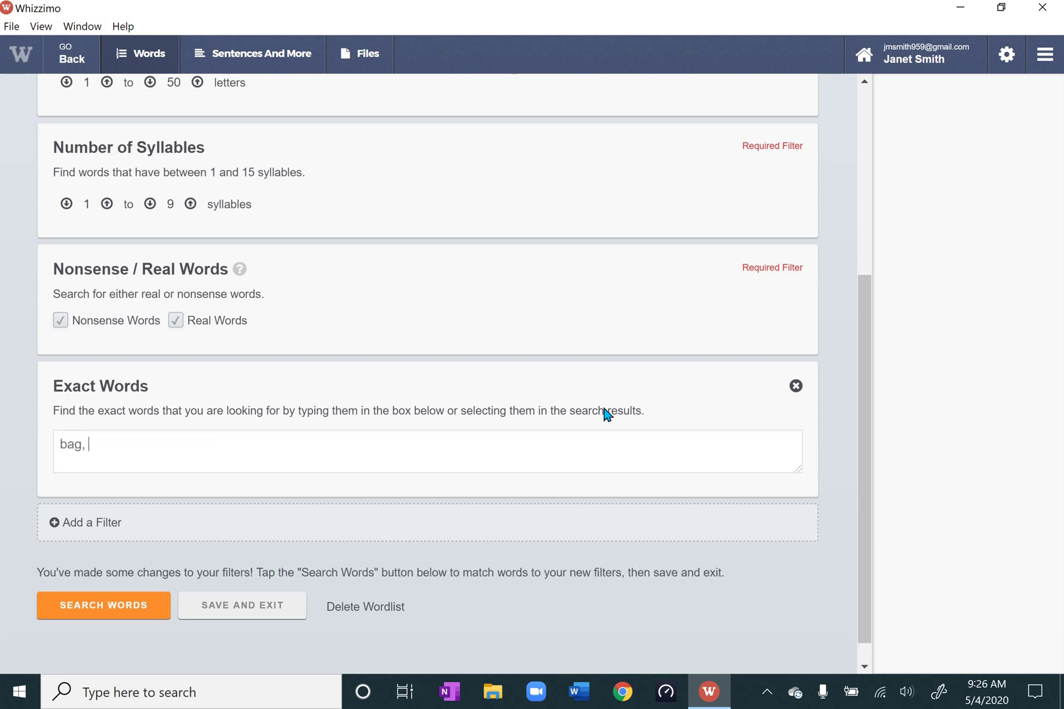
{"action": "type", "text": "bed, lip, dog, gum, "}
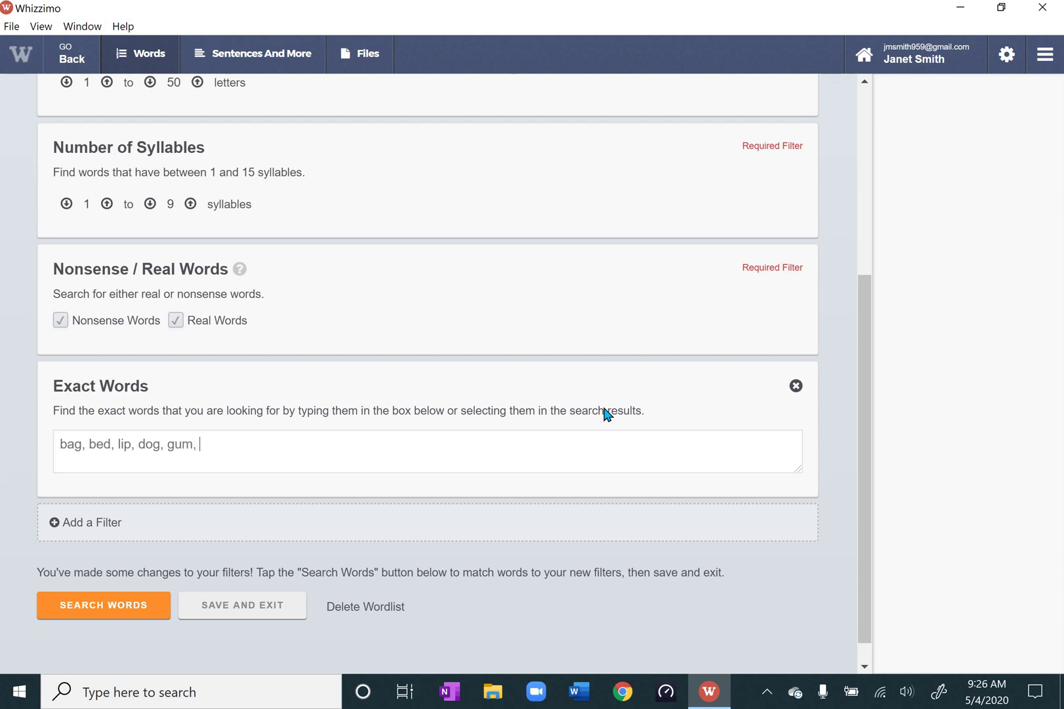
{"action": "type", "text": "van, leg, yes, win, quit"}
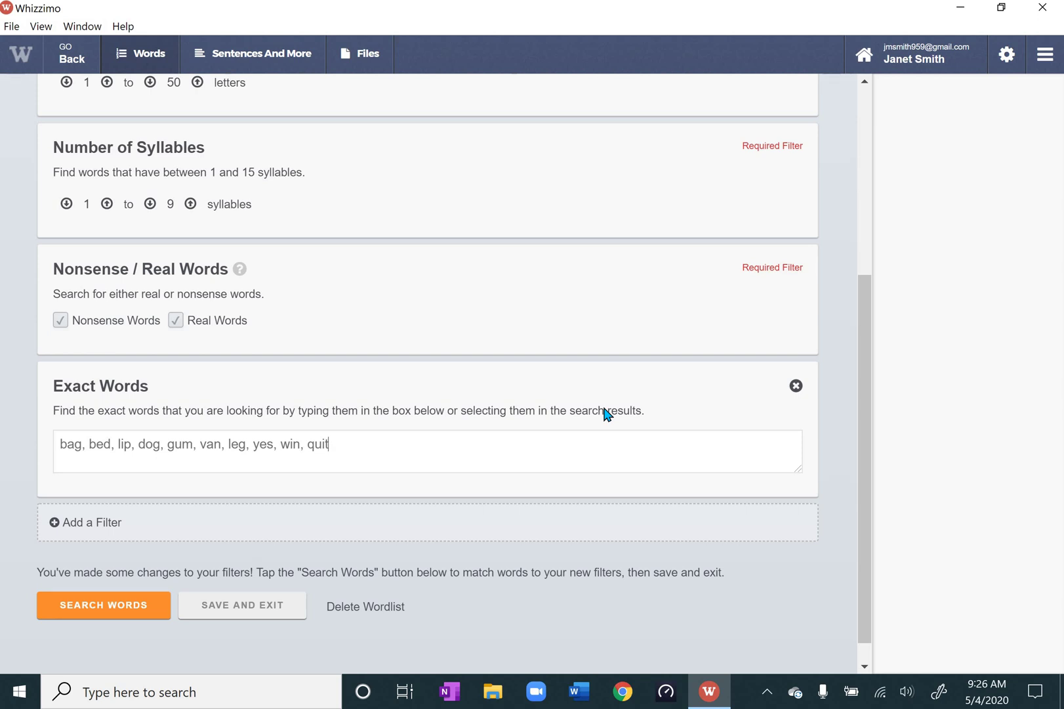
{"action": "type", "text": ", tub"}
{"action": "left_click", "coordinate": [118, 612]}
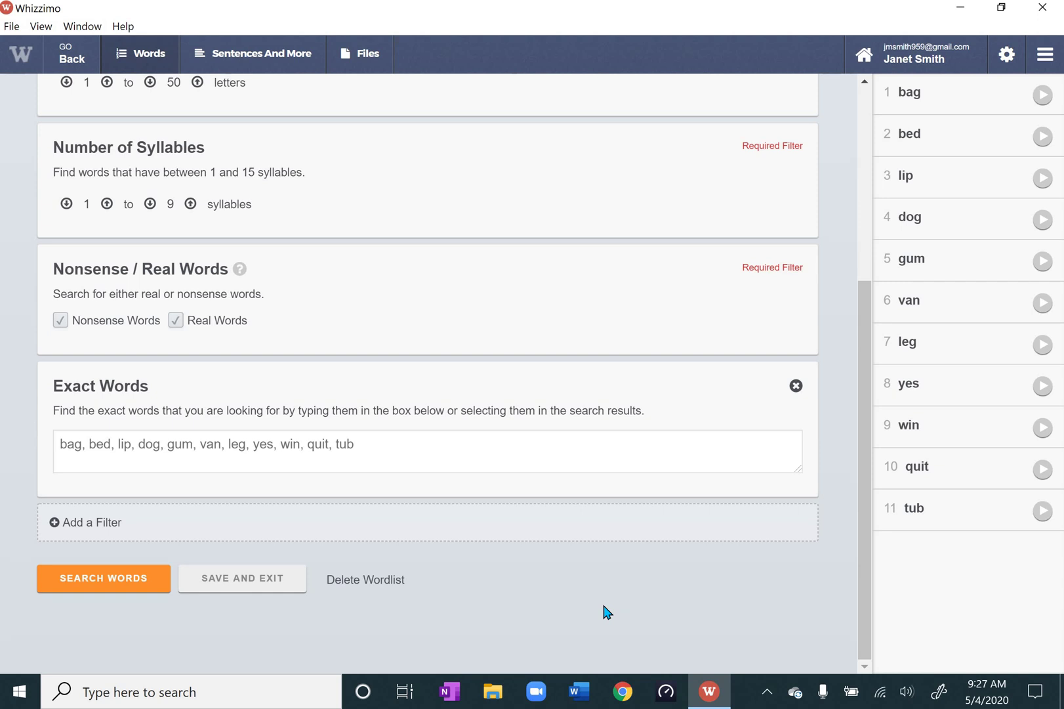
{"action": "left_click", "coordinate": [286, 585]}
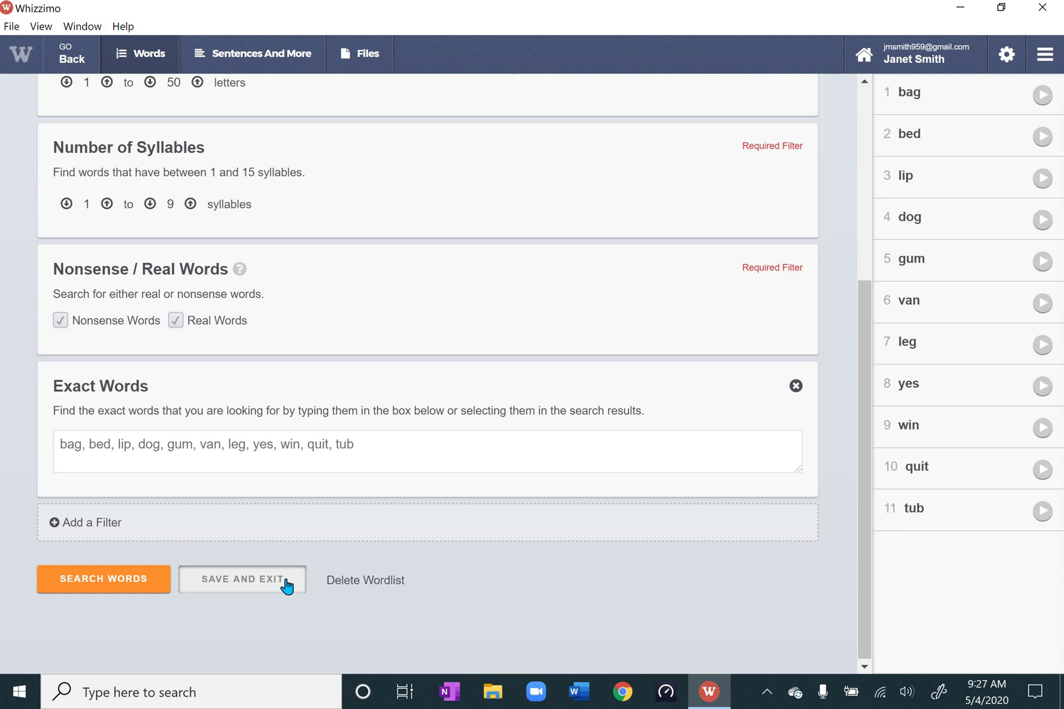
Save and exit the word list, and open the cvc short vowel words workbook in the Workbook Tiles activity.
{"action": "left_click", "coordinate": [287, 583]}
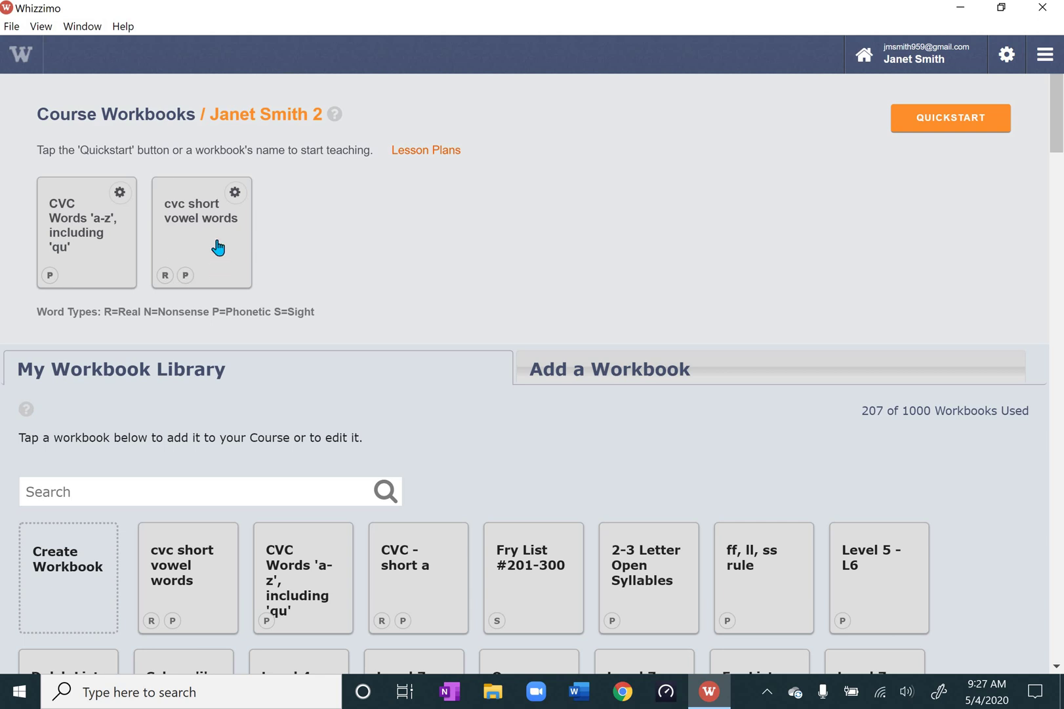
{"action": "left_click", "coordinate": [217, 246]}
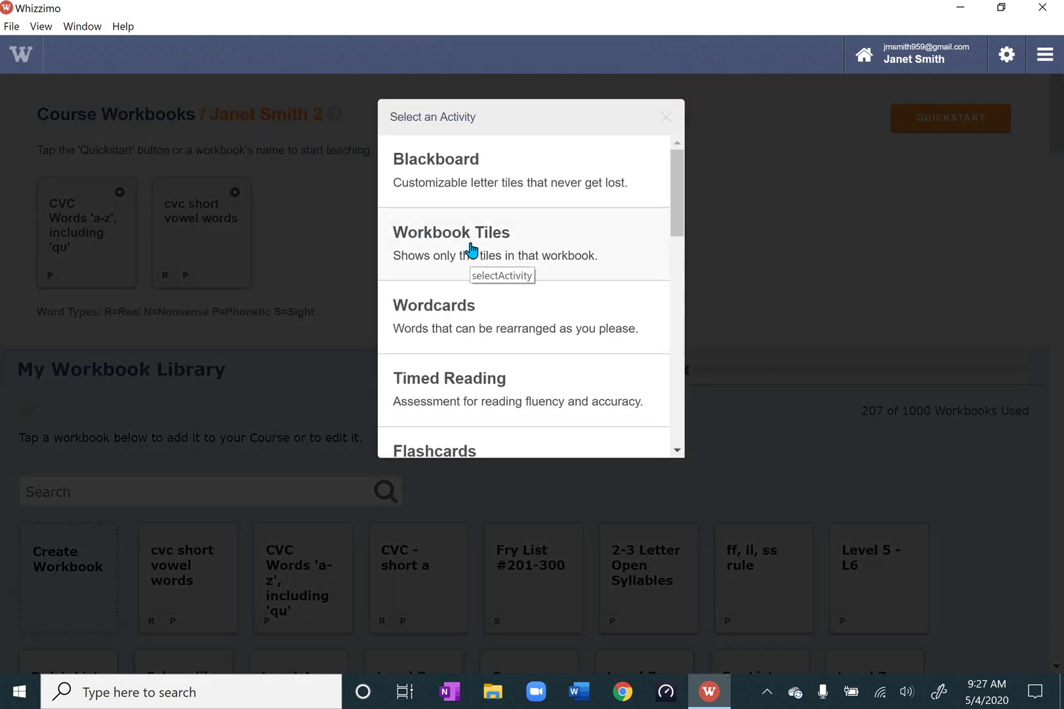
{"action": "left_click", "coordinate": [471, 248]}
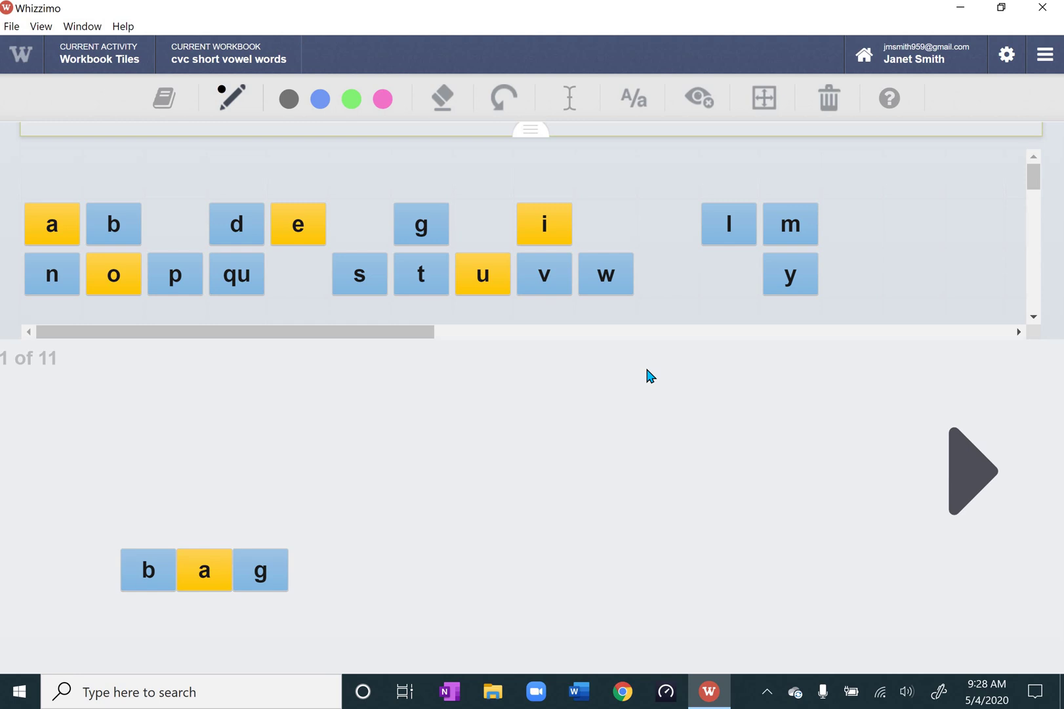
Page through the workbook's words built from letter tiles, from "bag" to "leg".
{"action": "left_click", "coordinate": [971, 471]}
{"action": "left_click", "coordinate": [972, 471]}
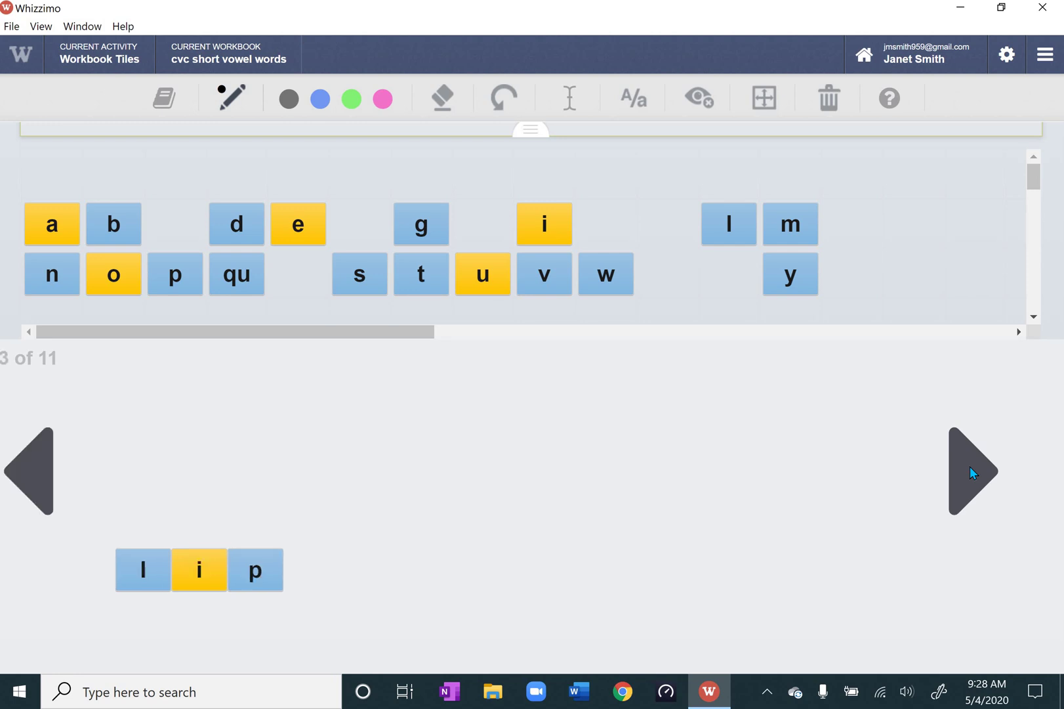
{"action": "left_click", "coordinate": [972, 471]}
{"action": "left_click", "coordinate": [972, 471]}
{"action": "left_click", "coordinate": [972, 471]}
{"action": "left_click", "coordinate": [972, 471]}
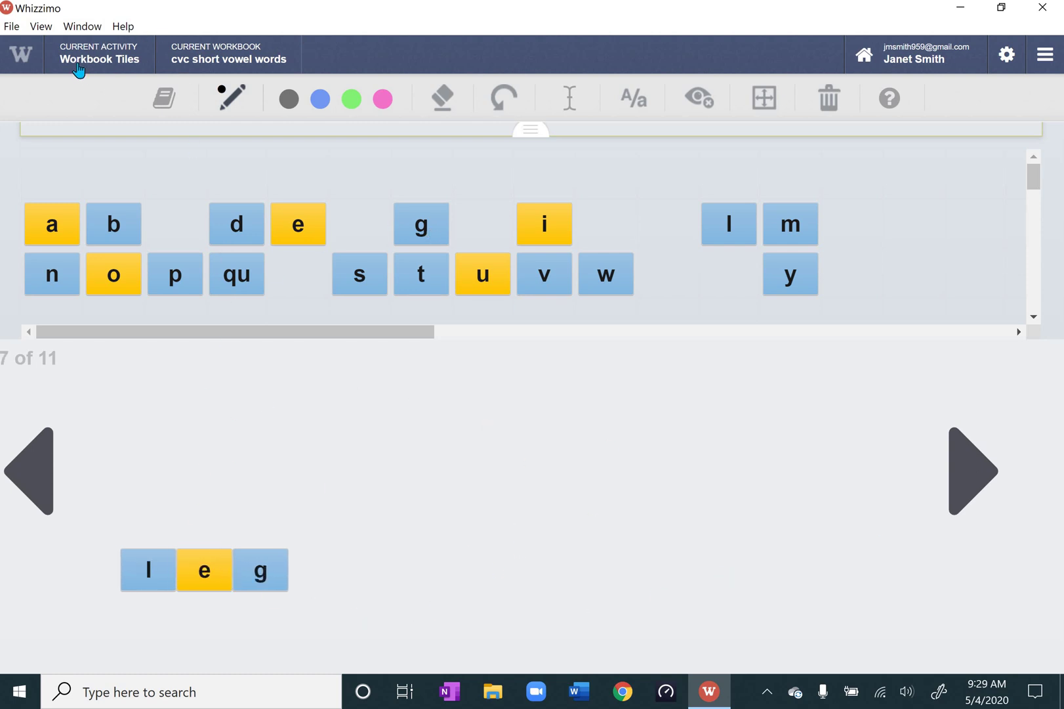
Switch to the Flashcards activity and change the card display from whole word through onset/rime to tiles.
{"action": "left_click", "coordinate": [113, 61]}
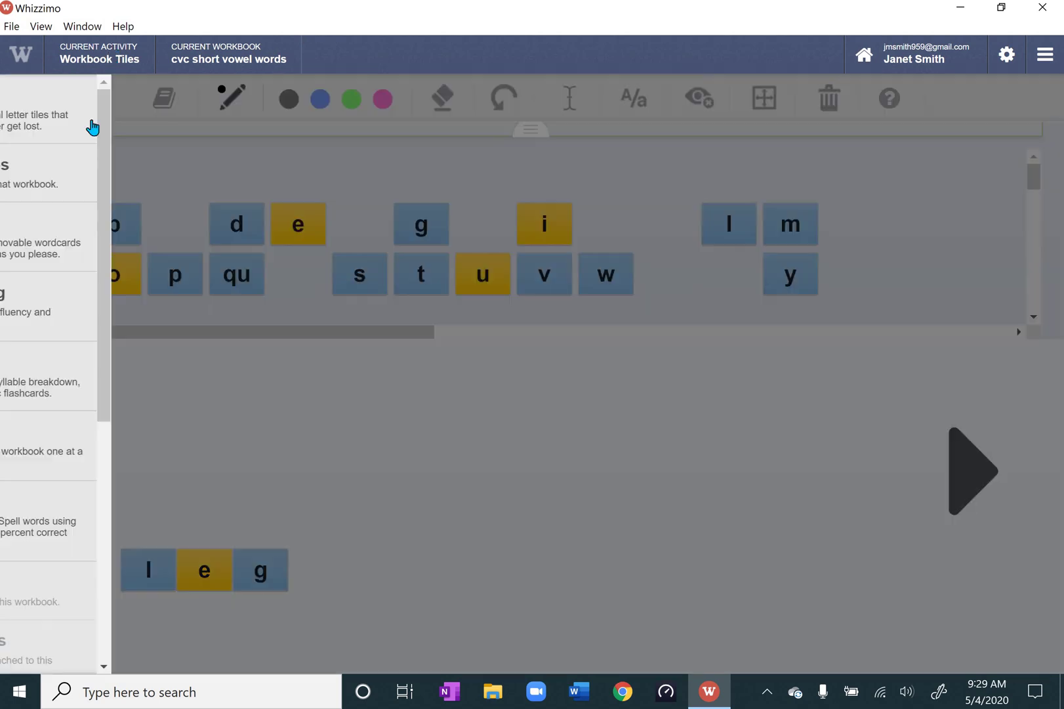
{"action": "left_click", "coordinate": [111, 366]}
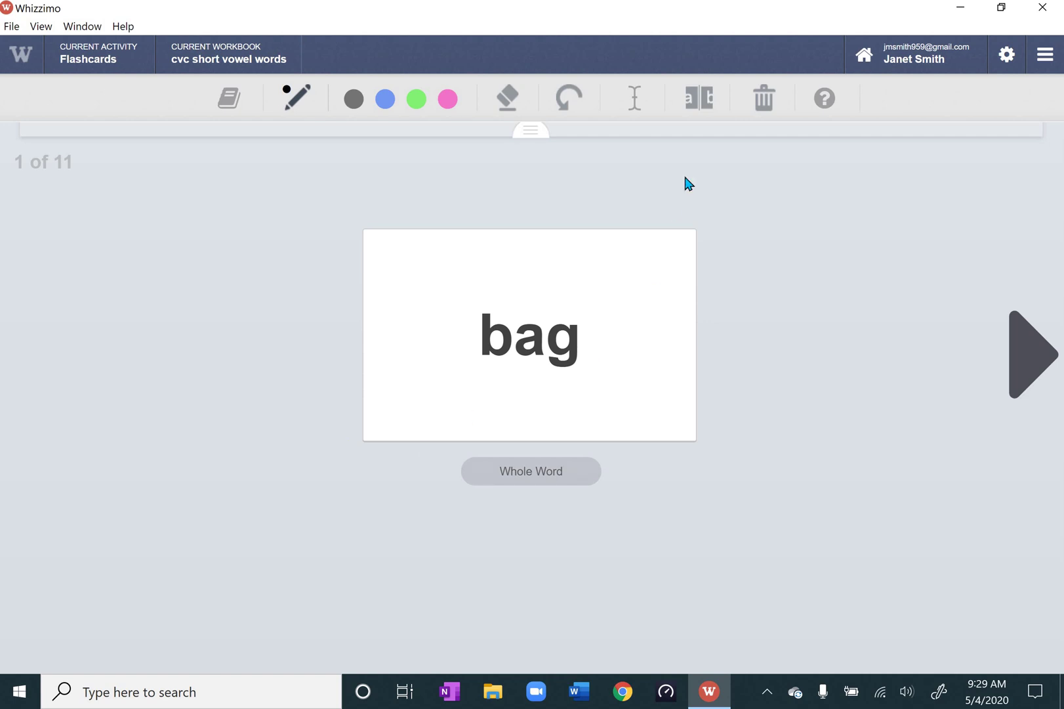
{"action": "left_click", "coordinate": [699, 100]}
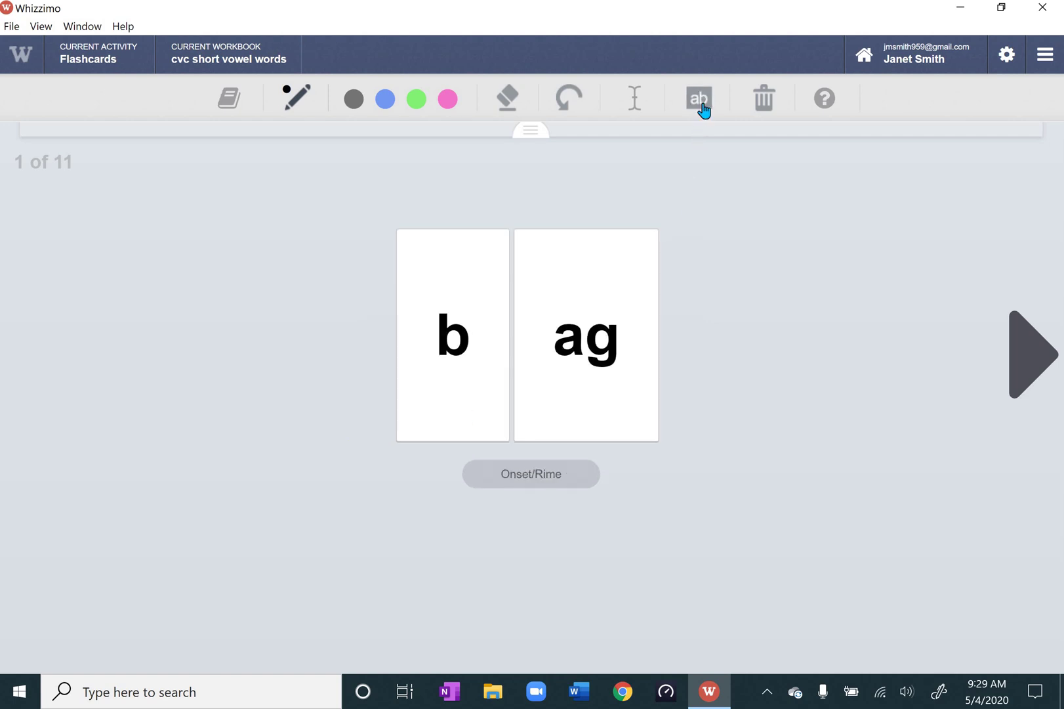
{"action": "left_click", "coordinate": [702, 106]}
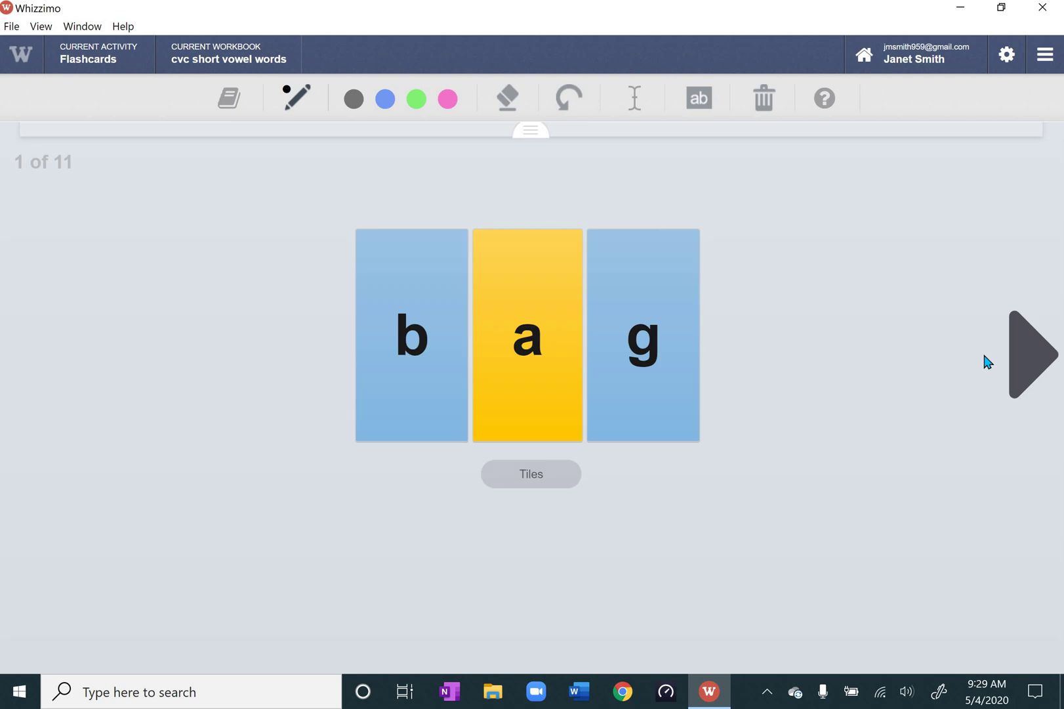
Page through the tile flashcards from "bag" to "win".
{"action": "left_click", "coordinate": [1021, 353]}
{"action": "left_click", "coordinate": [1021, 353]}
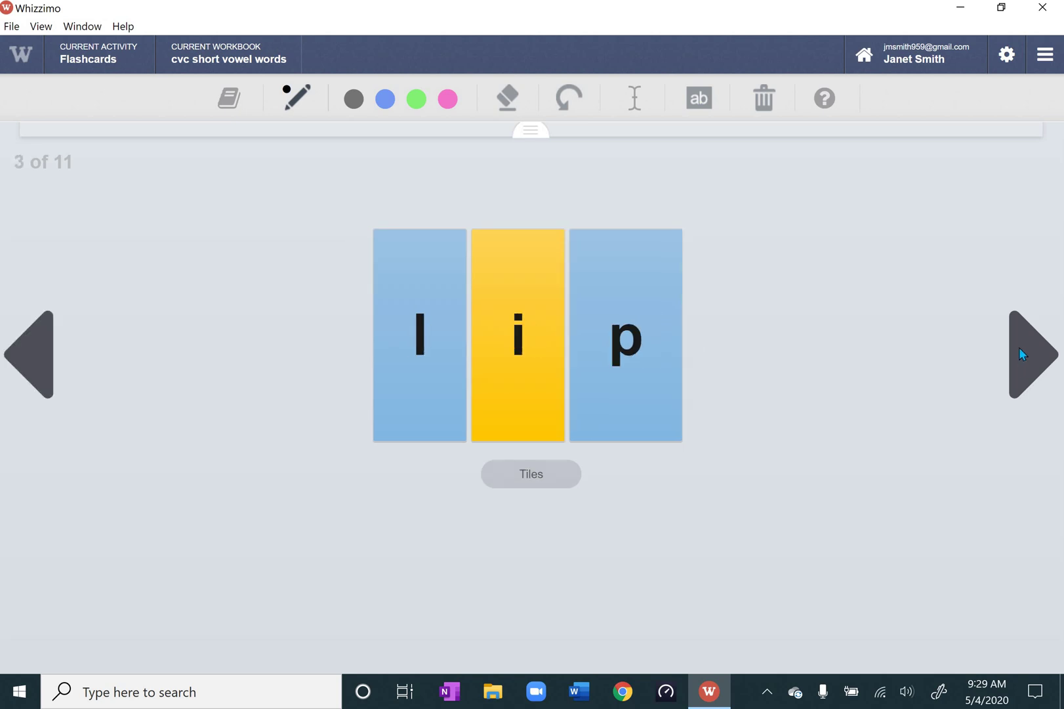
{"action": "left_click", "coordinate": [1020, 353]}
{"action": "left_click", "coordinate": [1021, 353]}
{"action": "left_click", "coordinate": [1021, 353]}
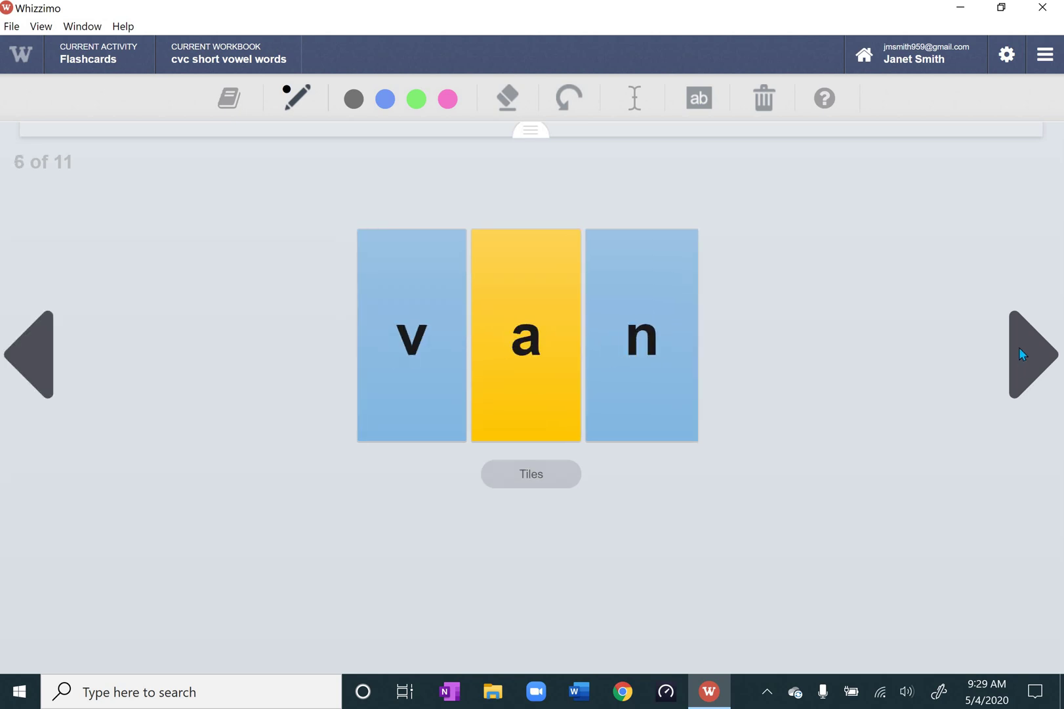
{"action": "left_click", "coordinate": [1021, 353]}
{"action": "left_click", "coordinate": [1021, 353]}
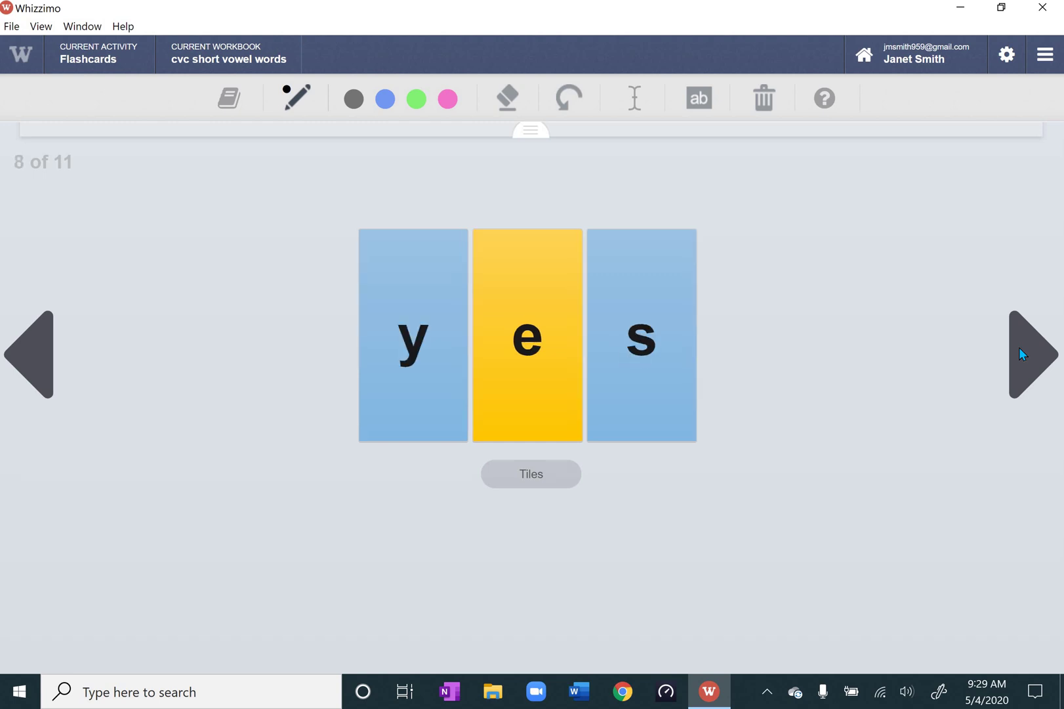
{"action": "left_click", "coordinate": [1021, 353]}
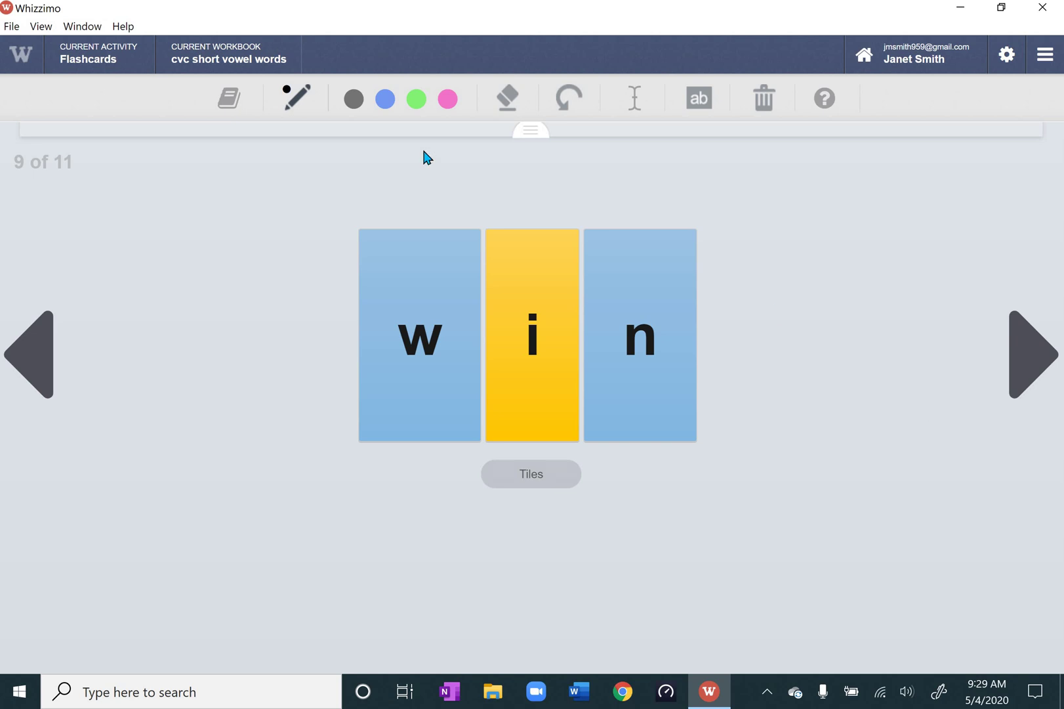
Switch to the Whiteboard activity and write the word "bed" by hand with the green pen.
{"action": "left_click", "coordinate": [98, 57]}
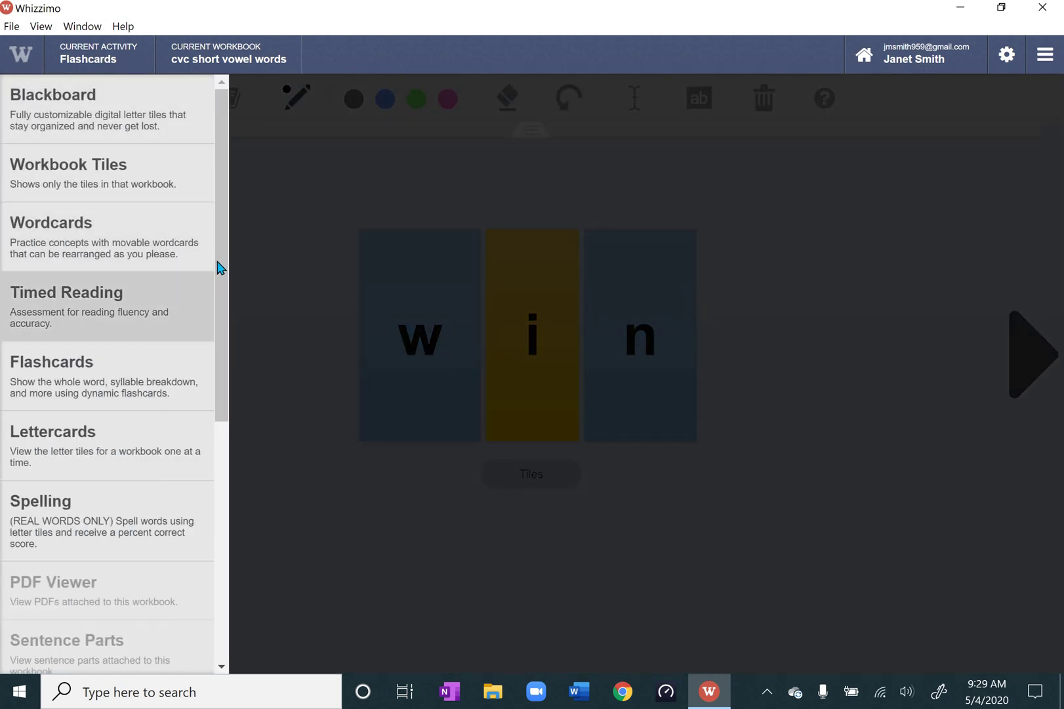
{"action": "left_click_drag", "start_coordinate": [218, 265], "coordinate": [230, 494]}
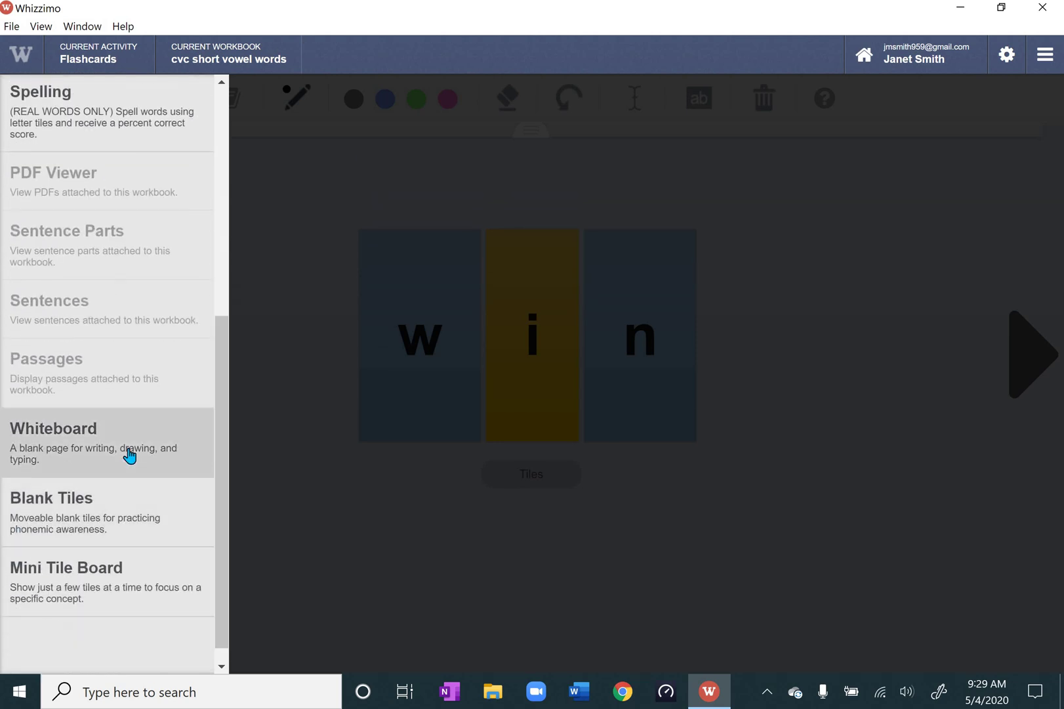
{"action": "left_click", "coordinate": [130, 453]}
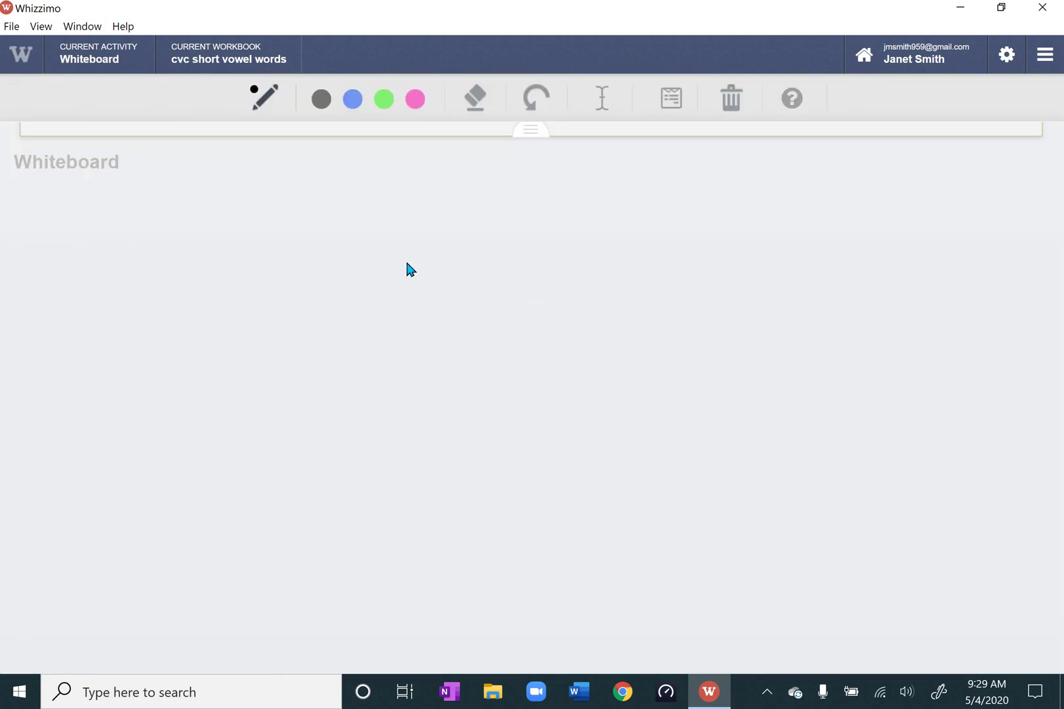
{"action": "left_click", "coordinate": [384, 100]}
{"action": "left_click_drag", "start_coordinate": [337, 254], "coordinate": [353, 398]}
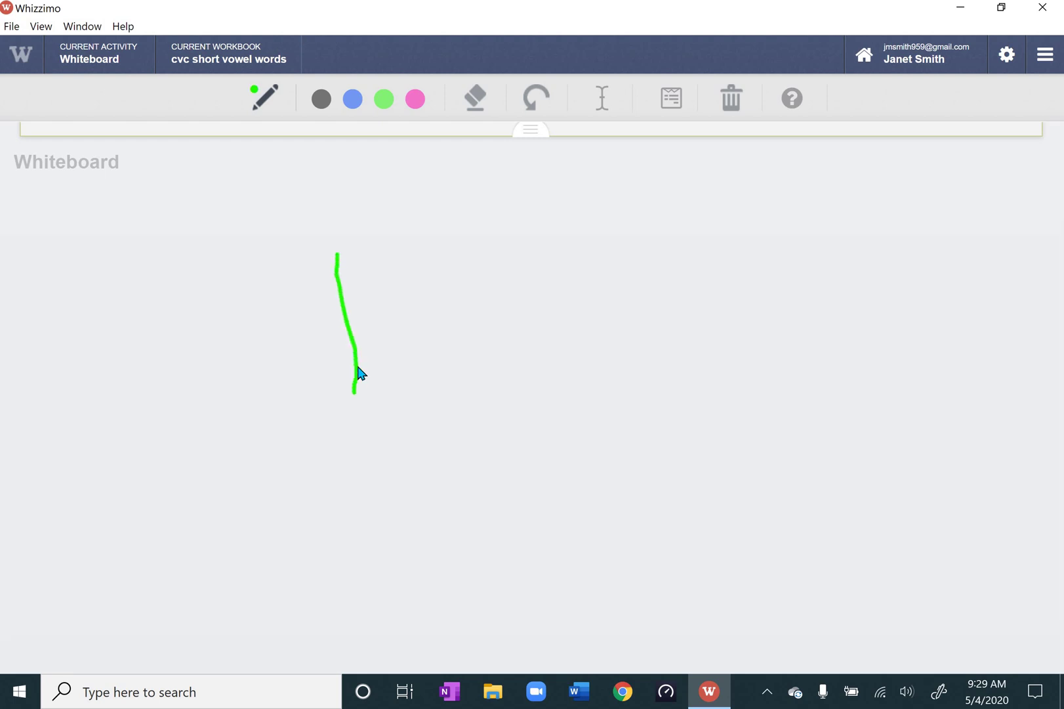
{"action": "mouse_move", "coordinate": [427, 372]}
{"action": "left_mouse_down"}
{"action": "mouse_move", "coordinate": [482, 368]}
{"action": "mouse_move", "coordinate": [439, 359]}
{"action": "left_mouse_up"}
{"action": "left_click_drag", "start_coordinate": [487, 391], "coordinate": [487, 388]}
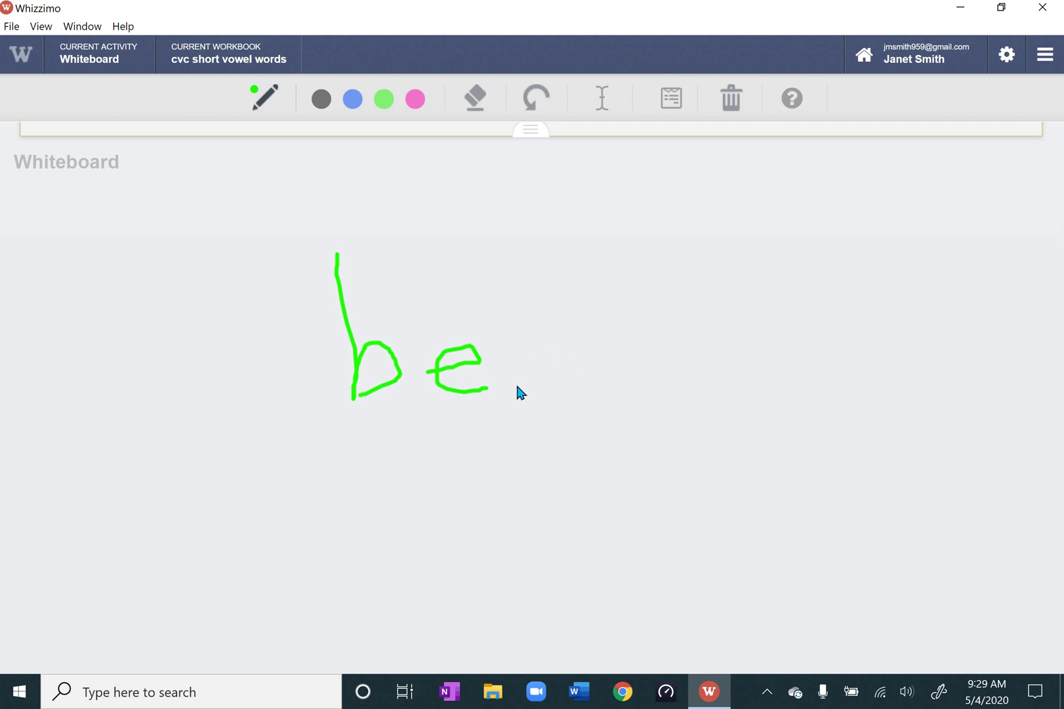
{"action": "left_click_drag", "start_coordinate": [564, 349], "coordinate": [568, 367]}
{"action": "left_click_drag", "start_coordinate": [579, 292], "coordinate": [583, 431]}
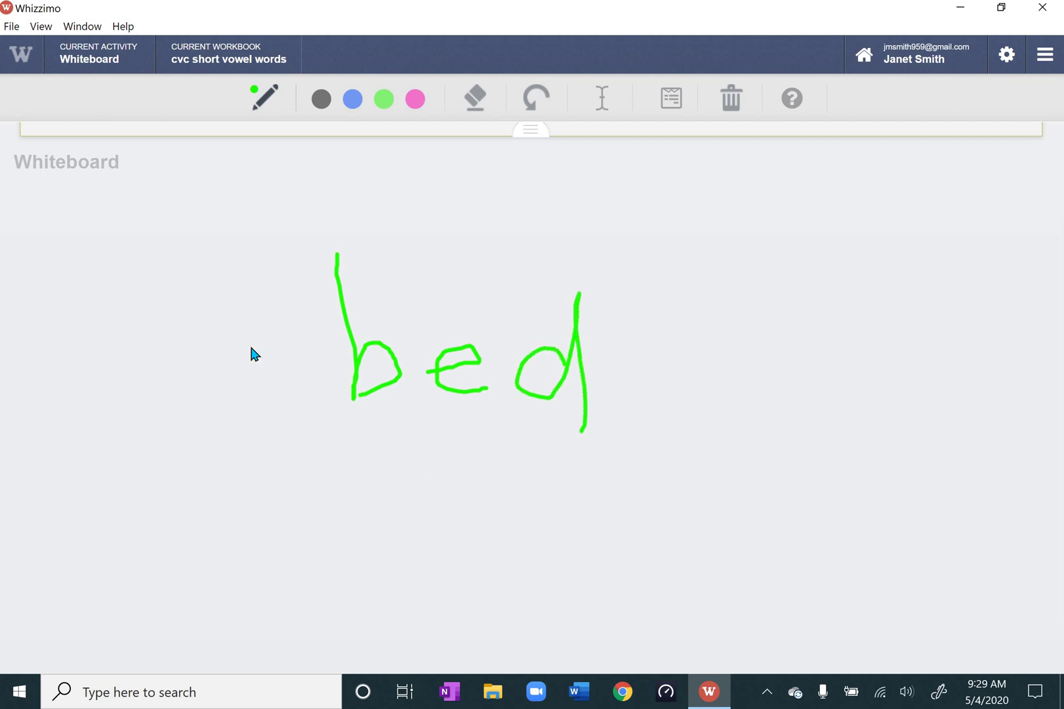
Look over the list of available activities and return to the course workbooks page.
{"action": "left_click", "coordinate": [109, 60]}
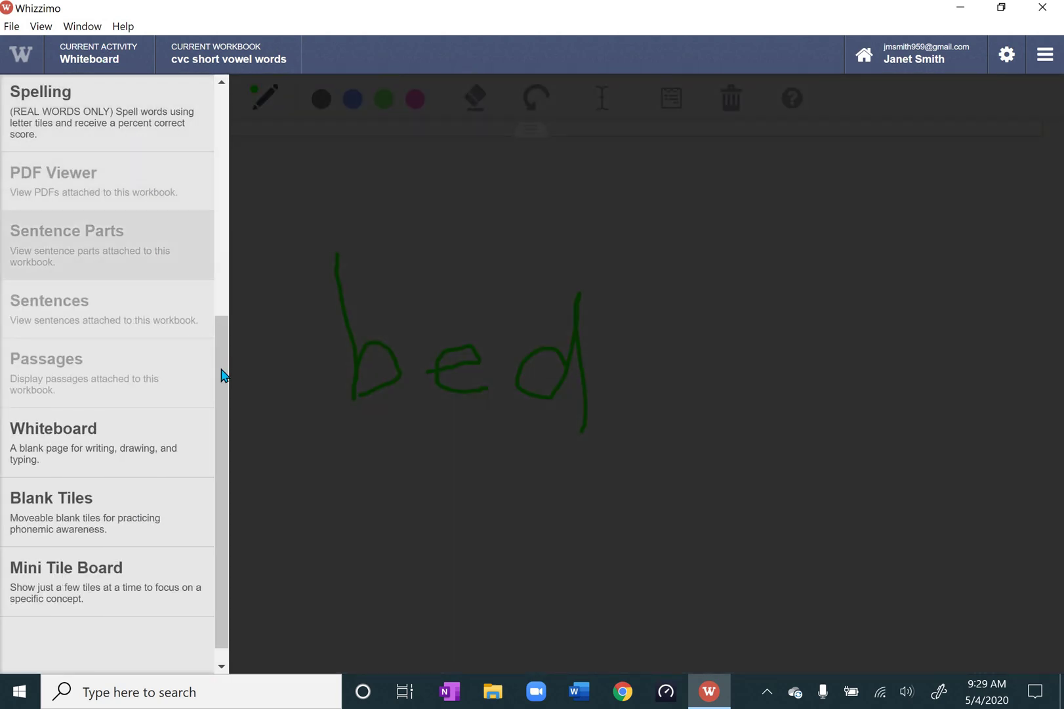
{"action": "scroll", "coordinate": [212, 333], "scroll_direction": "up", "scroll_amount": 6}
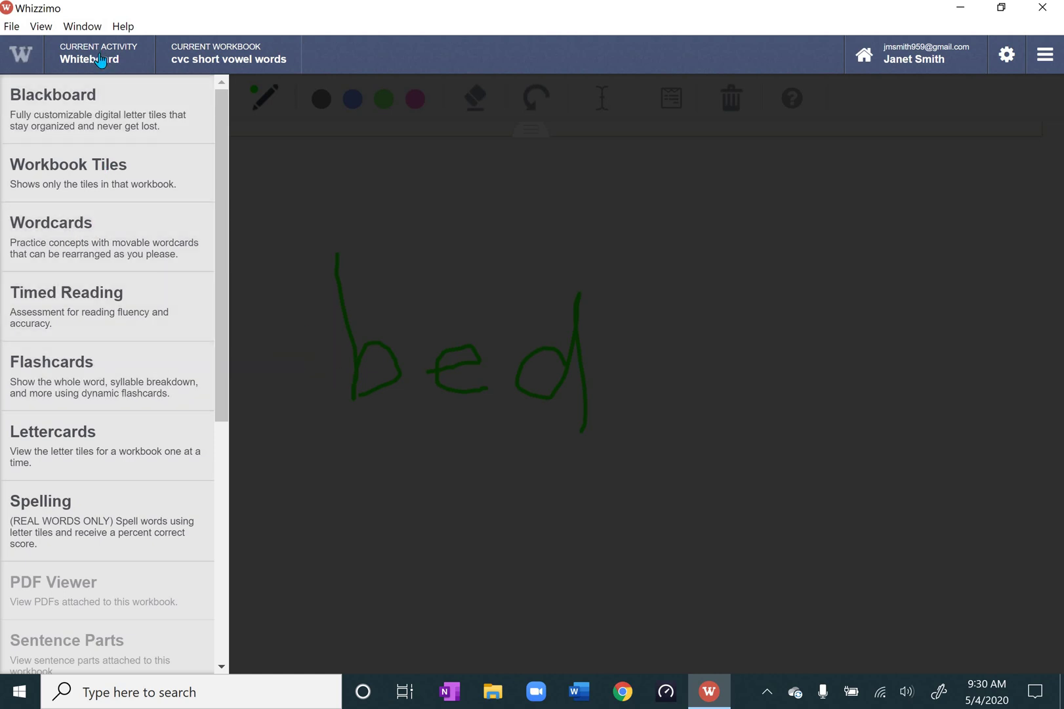
{"action": "left_click", "coordinate": [920, 53]}
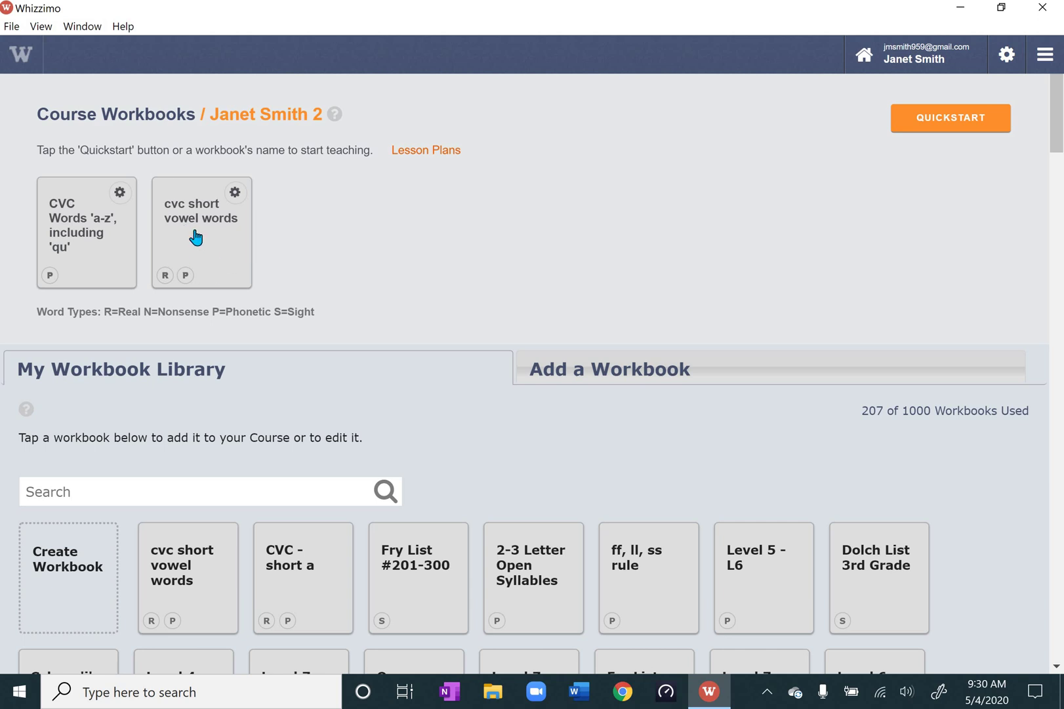
Open the cvc short vowel words workbook for editing and go to its files.
{"action": "left_click", "coordinate": [235, 196]}
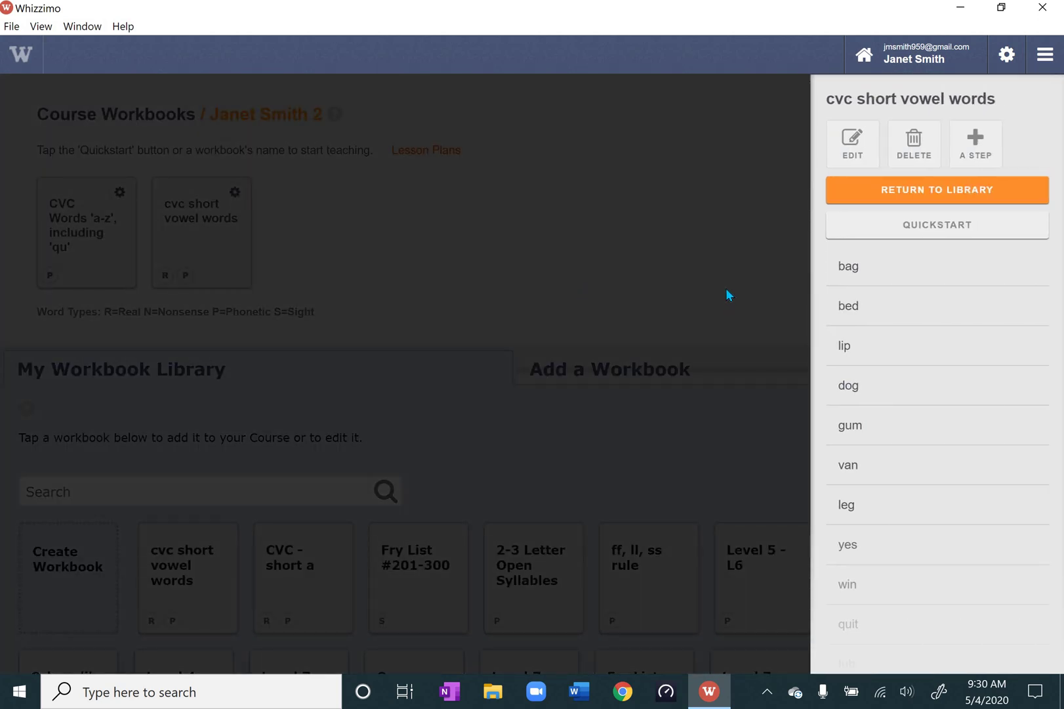
{"action": "left_click", "coordinate": [851, 142]}
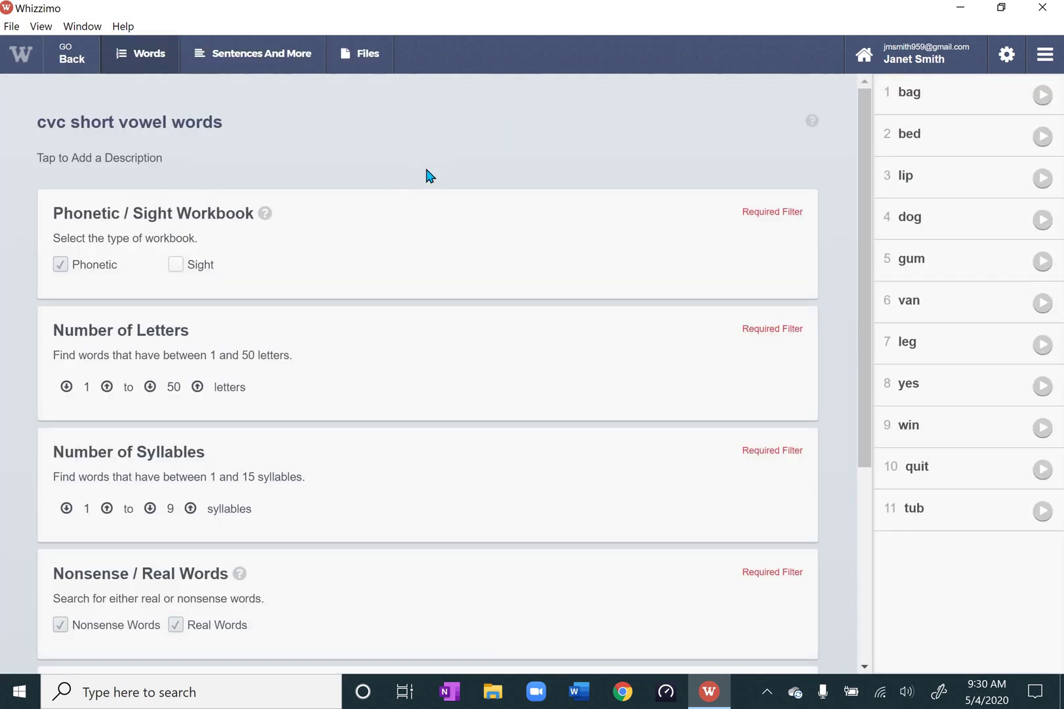
{"action": "left_click", "coordinate": [366, 61]}
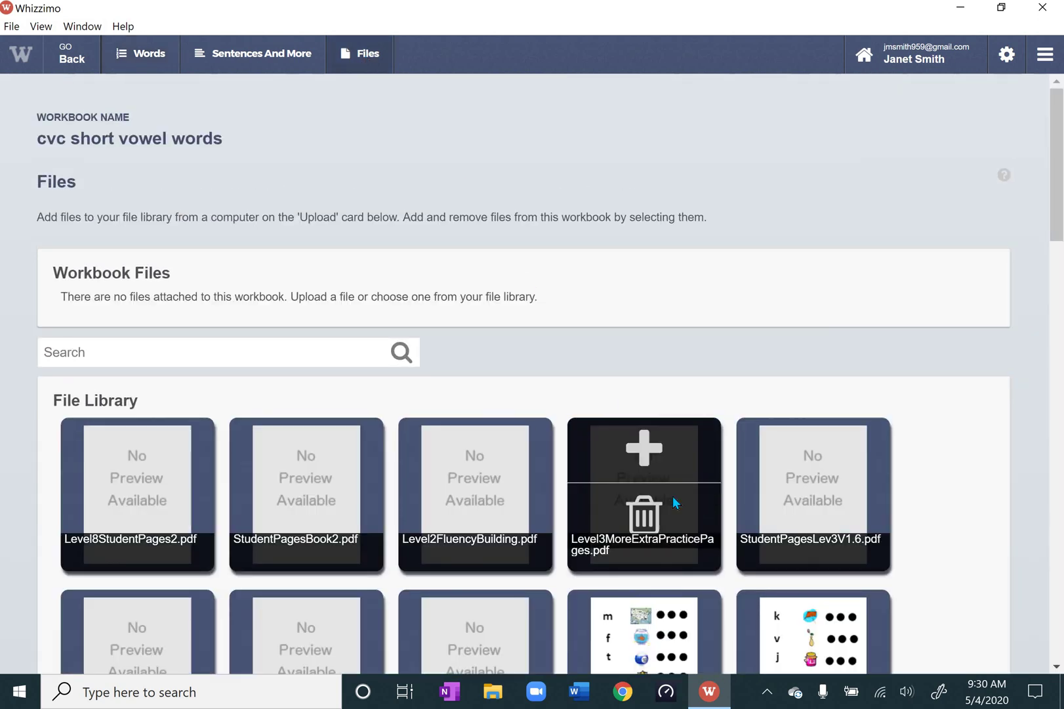
Look through the PDFs in the file library that can be attached to the workbook.
{"action": "scroll", "coordinate": [673, 500], "scroll_direction": "down", "scroll_amount": 3}
{"action": "scroll", "coordinate": [673, 495], "scroll_direction": "down", "scroll_amount": 5}
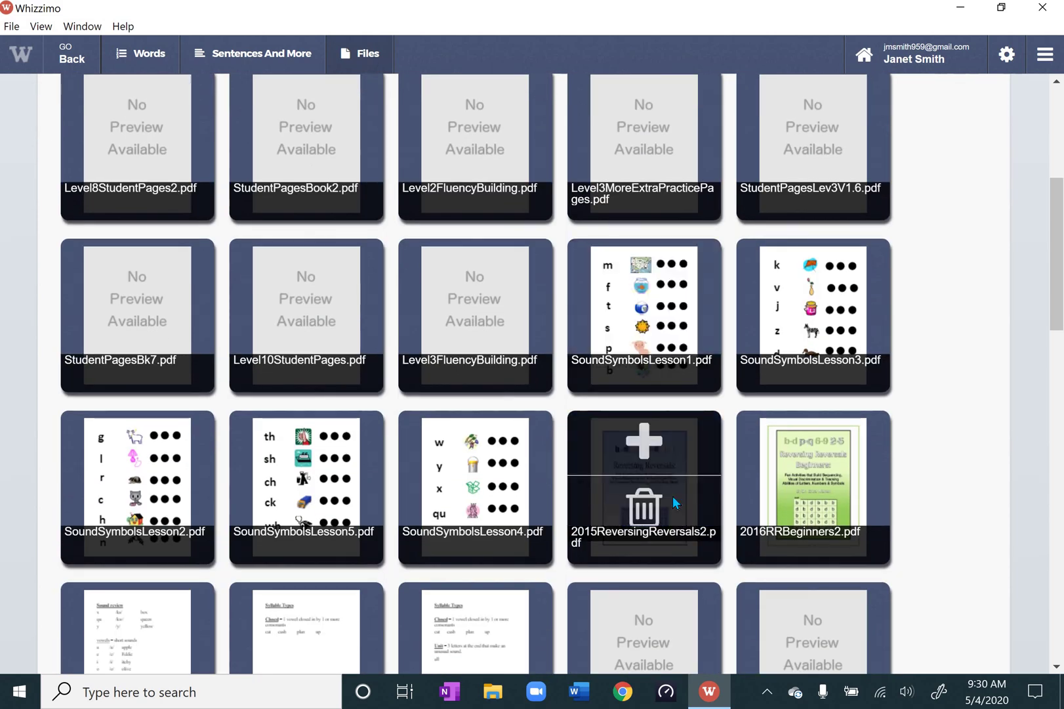
{"action": "scroll", "coordinate": [673, 495], "scroll_direction": "down", "scroll_amount": 7}
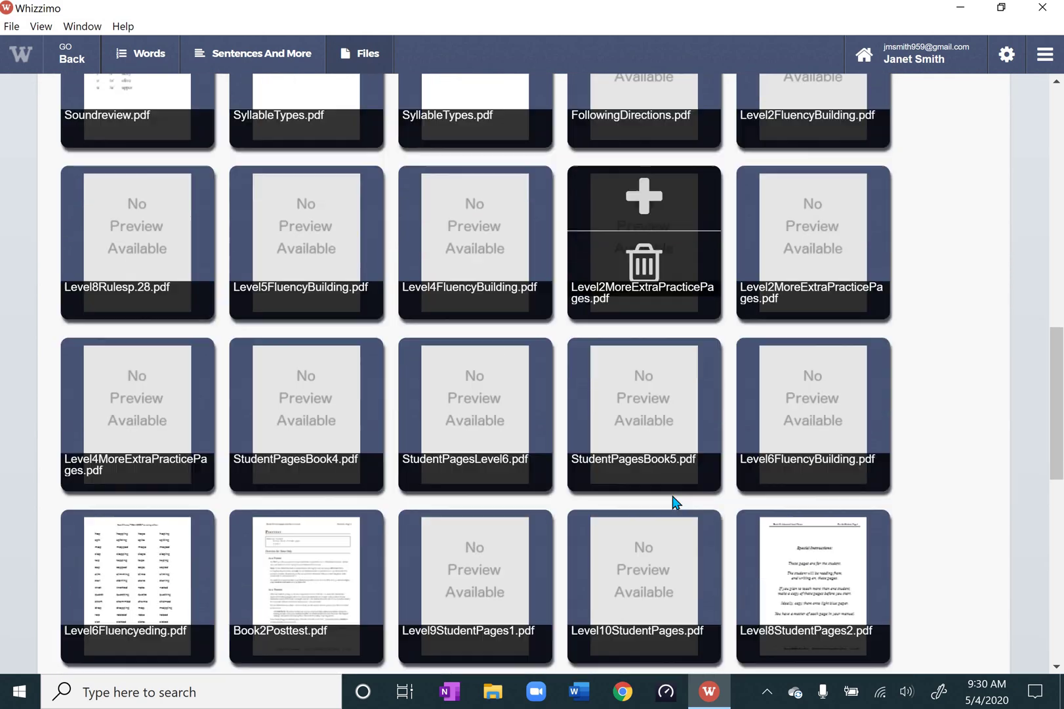
{"action": "scroll", "coordinate": [673, 496], "scroll_direction": "up", "scroll_amount": 4}
{"action": "scroll", "coordinate": [673, 496], "scroll_direction": "up", "scroll_amount": 5}
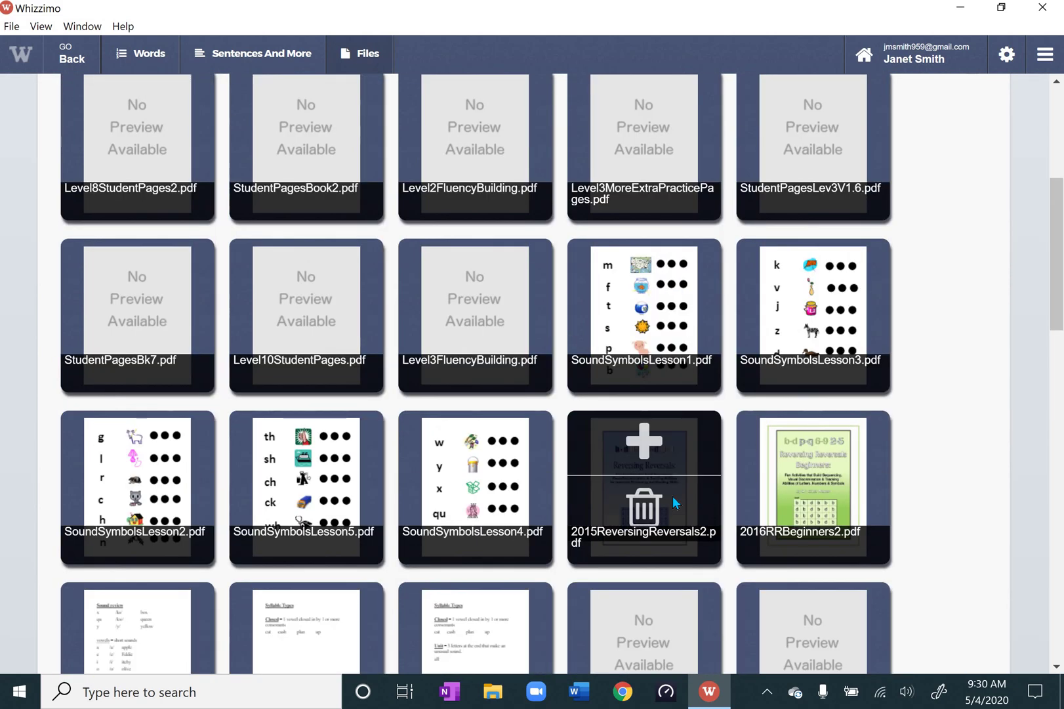
{"action": "scroll", "coordinate": [672, 496], "scroll_direction": "up", "scroll_amount": 5}
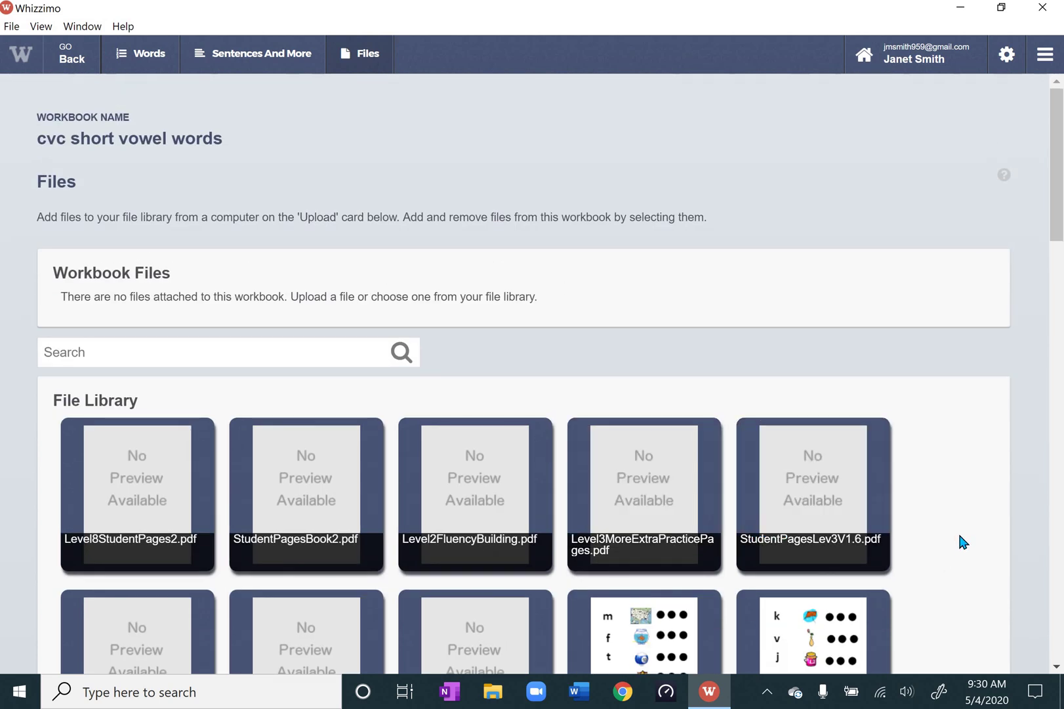
Open the file chooser for uploading files, cancel it without choosing one, and go back up through the file library.
{"action": "scroll", "coordinate": [960, 542], "scroll_direction": "down", "scroll_amount": 1}
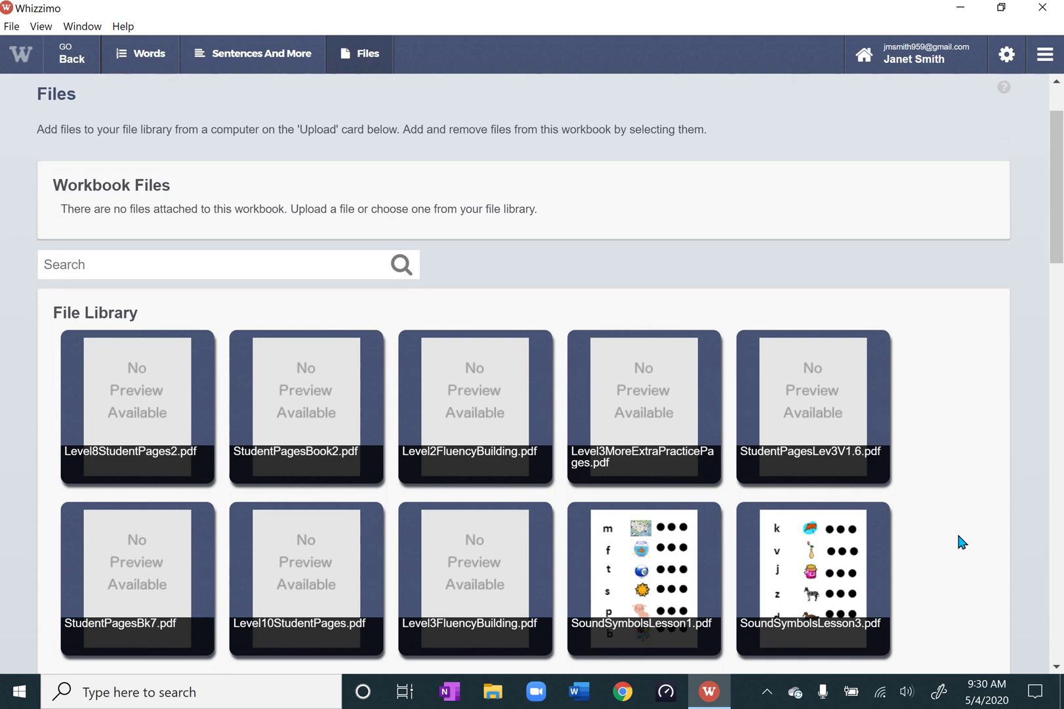
{"action": "scroll", "coordinate": [958, 536], "scroll_direction": "down", "scroll_amount": 10}
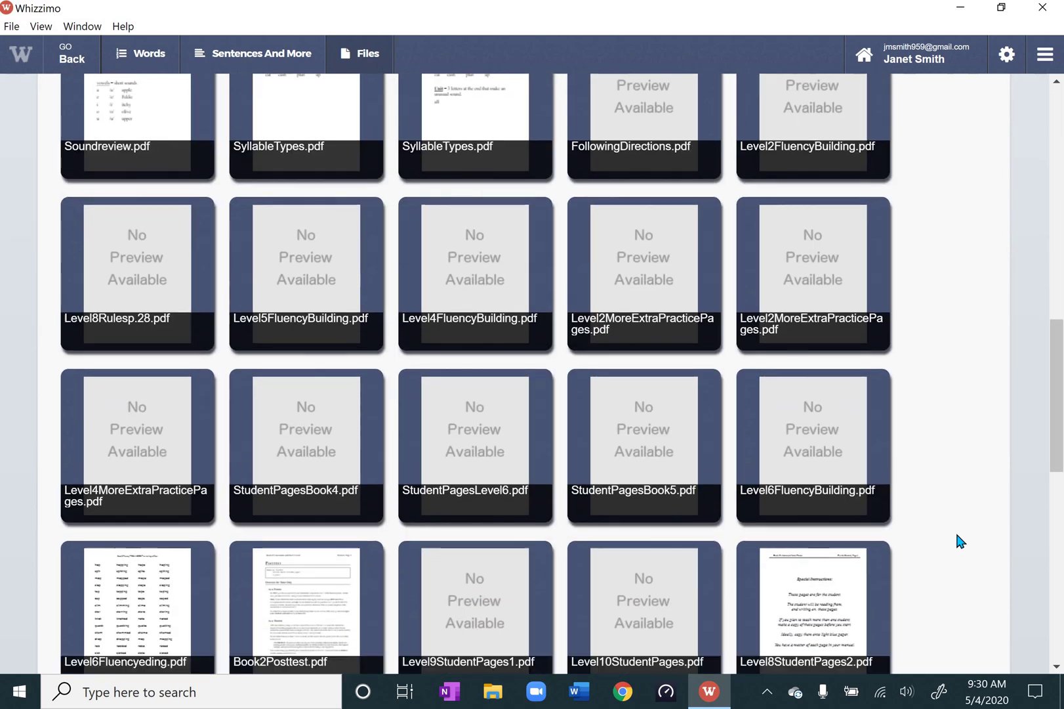
{"action": "scroll", "coordinate": [955, 530], "scroll_direction": "down", "scroll_amount": 8}
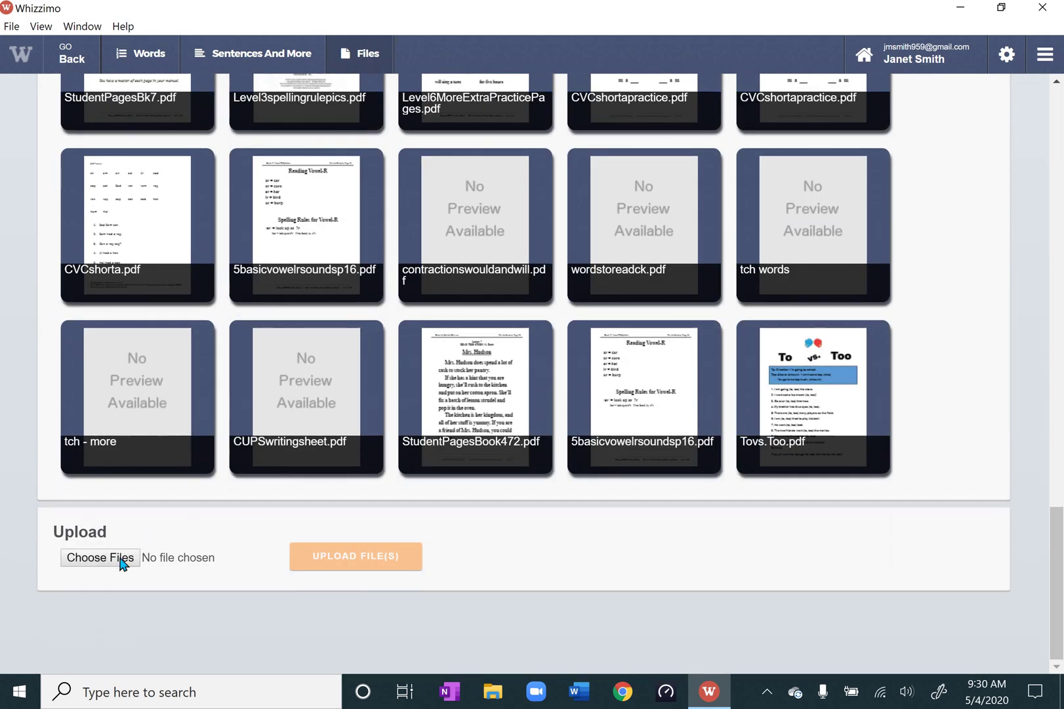
{"action": "left_click", "coordinate": [123, 563]}
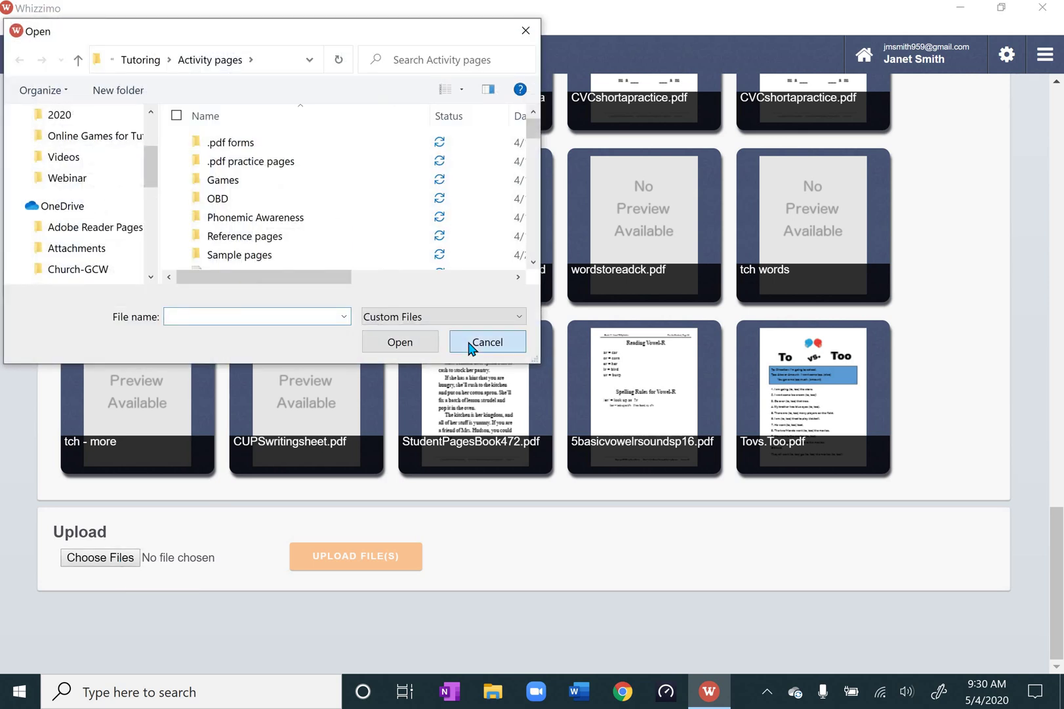
{"action": "left_click", "coordinate": [470, 344]}
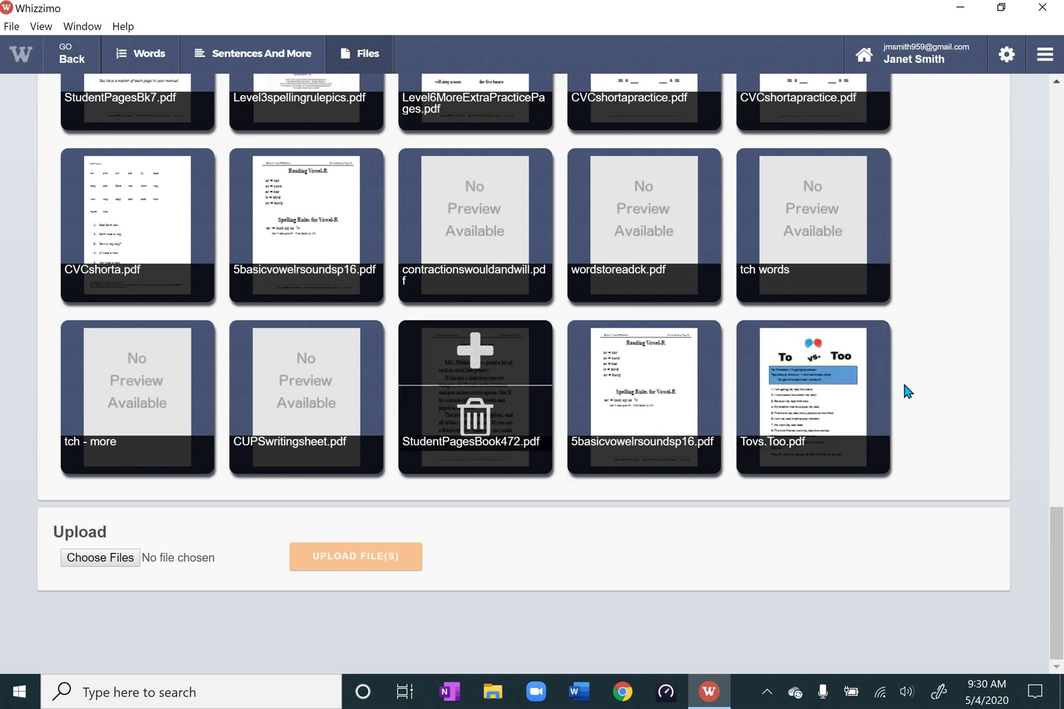
{"action": "mouse_move", "coordinate": [614, 438]}
{"action": "scroll", "coordinate": [611, 434], "scroll_direction": "up", "scroll_amount": 15}
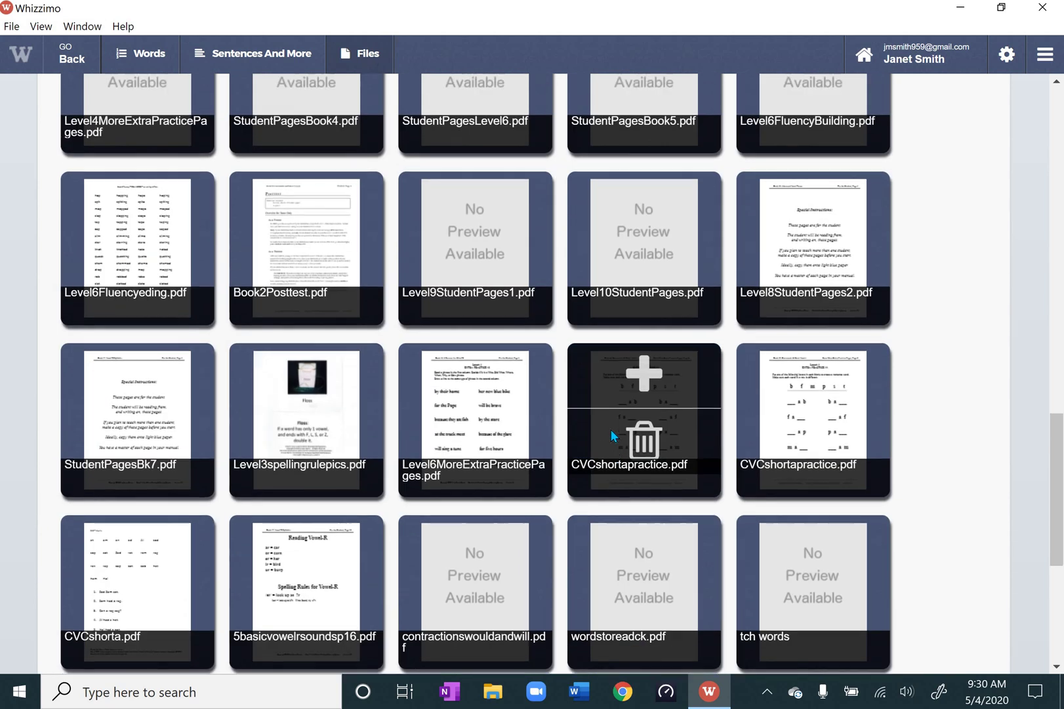
Attach SoundSymbolsLesson5.pdf from the file library to the cvc short vowel words workbook.
{"action": "scroll", "coordinate": [617, 457], "scroll_direction": "up", "scroll_amount": 2}
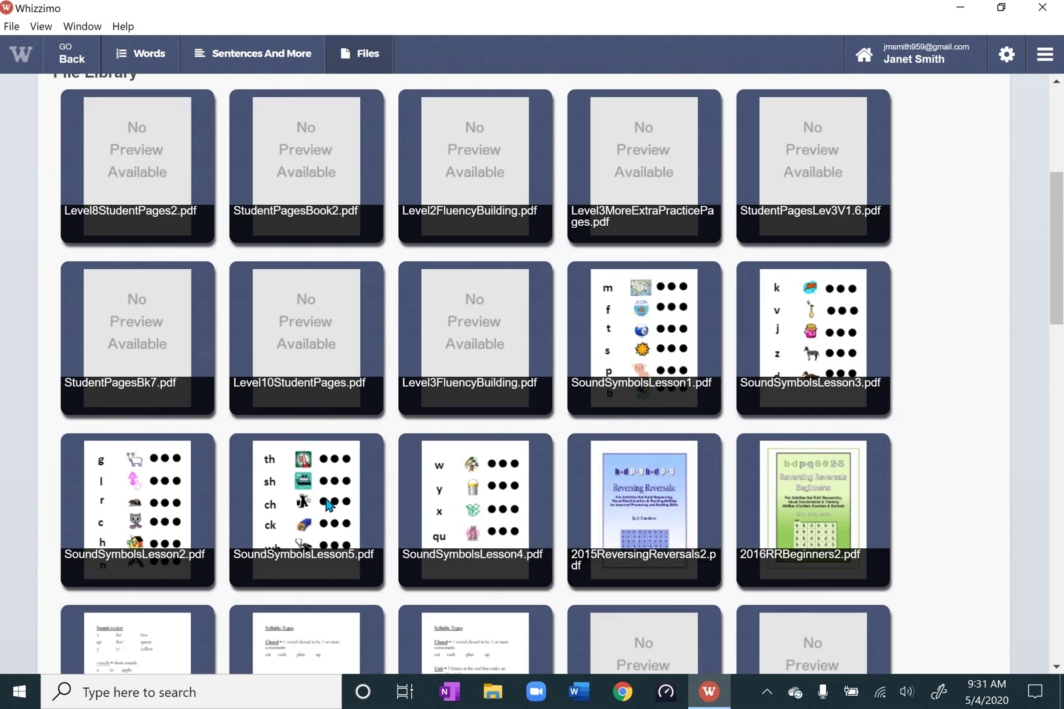
{"action": "mouse_move", "coordinate": [309, 464]}
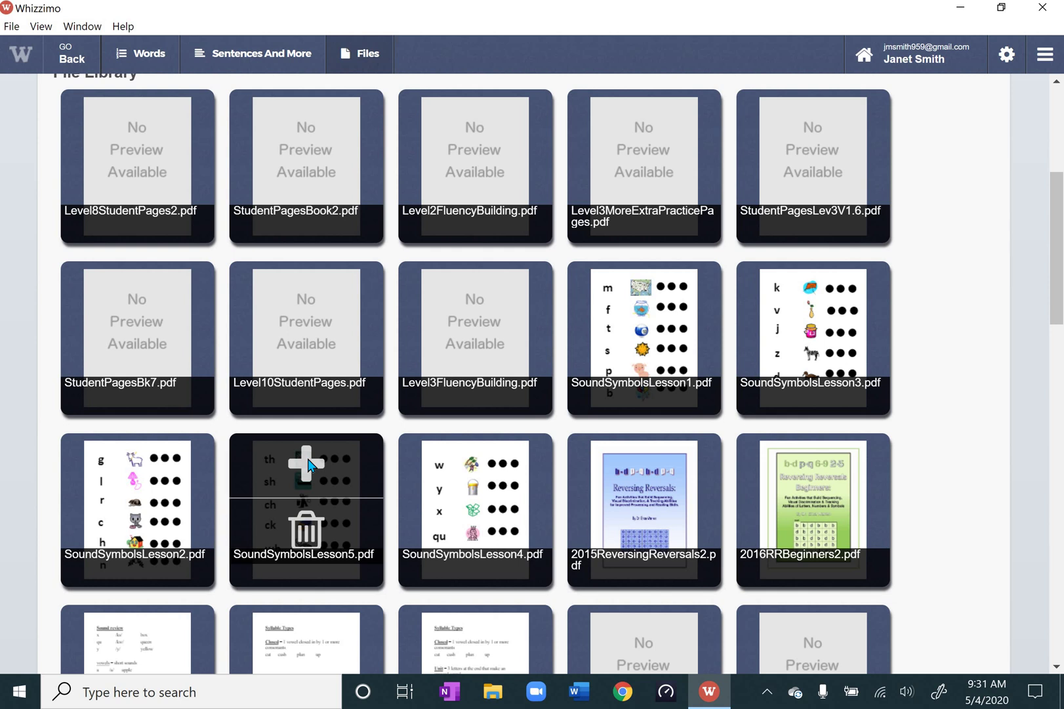
{"action": "left_click", "coordinate": [307, 463]}
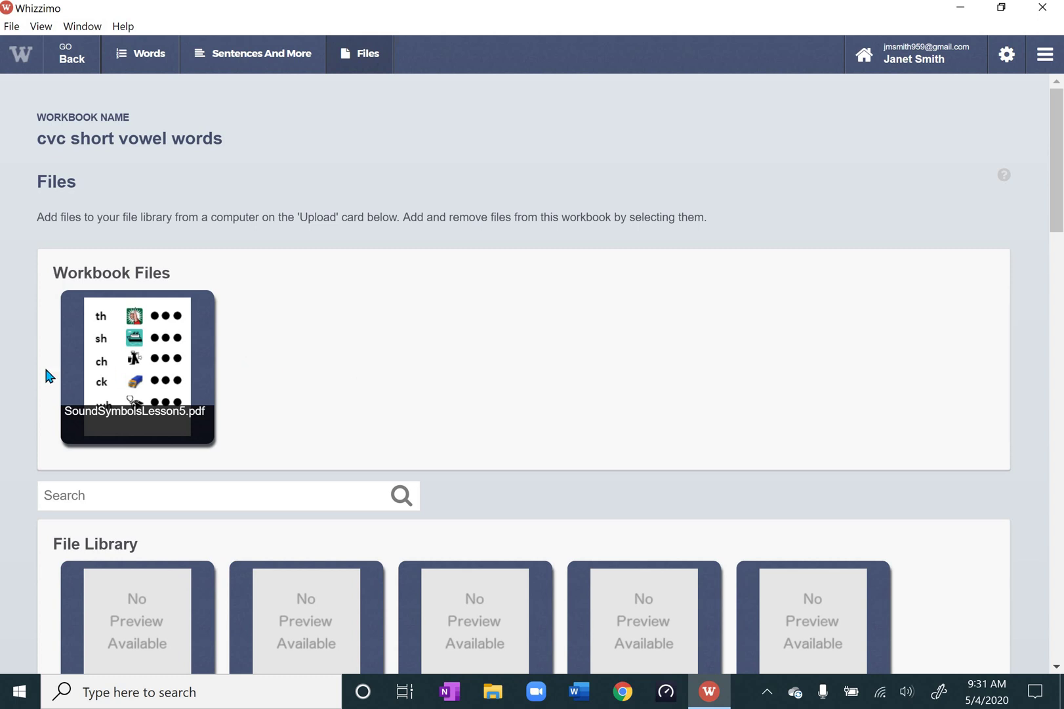
{"action": "mouse_move", "coordinate": [95, 355]}
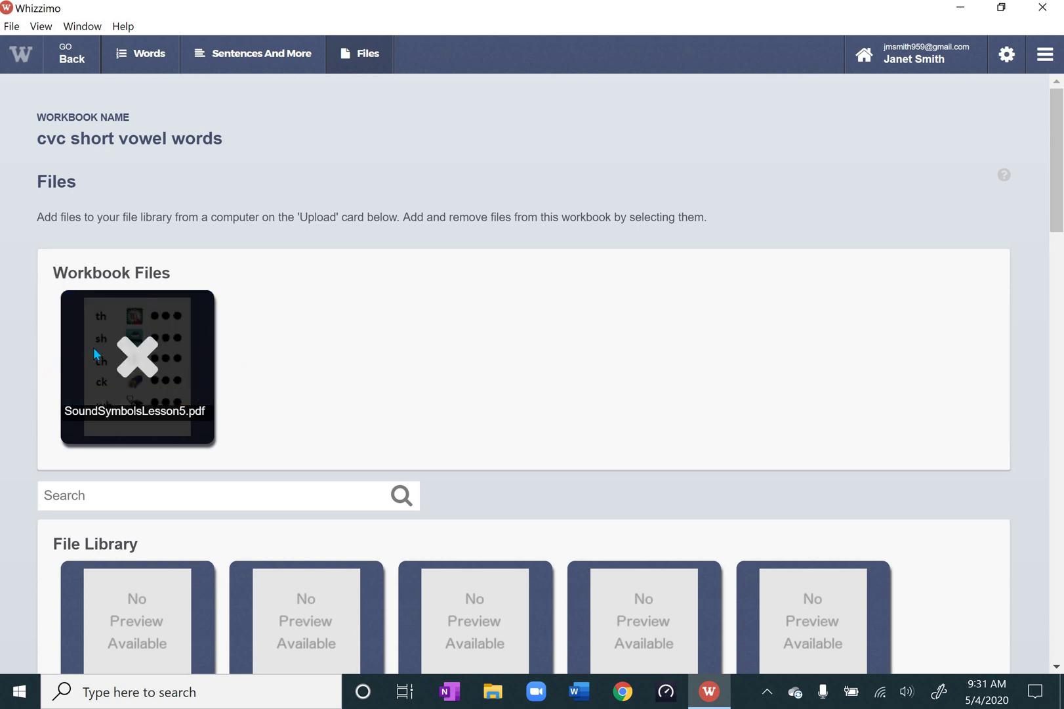
Return to the course workbooks and open the cvc short vowel words workbook in the PDF Viewer activity.
{"action": "left_click", "coordinate": [73, 52]}
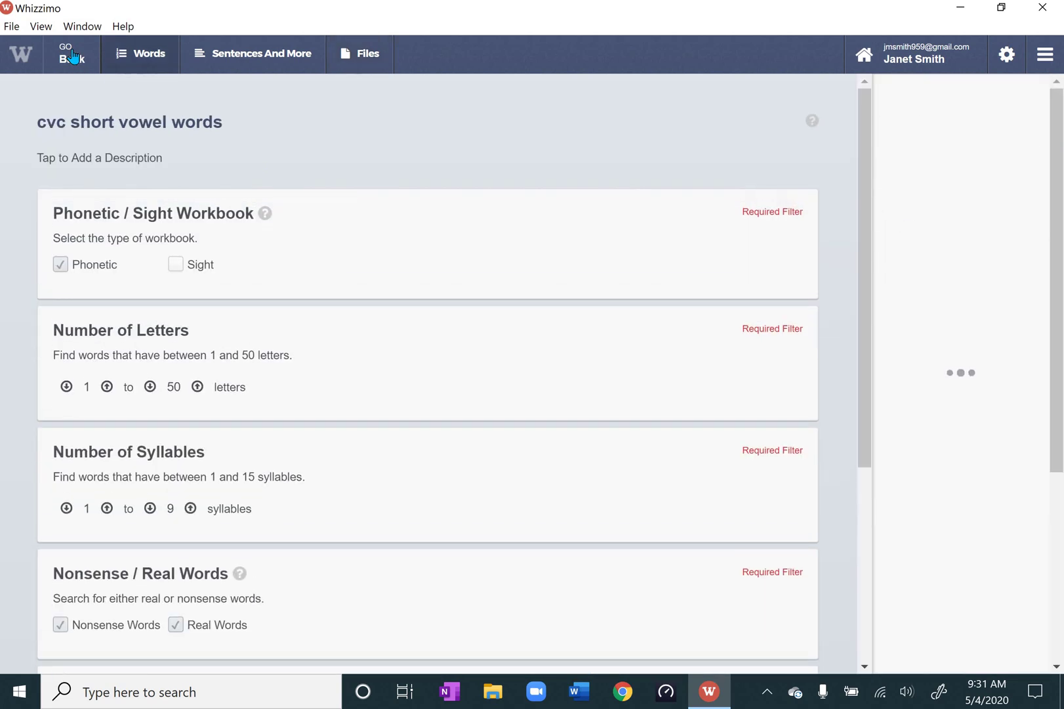
{"action": "left_click", "coordinate": [72, 51]}
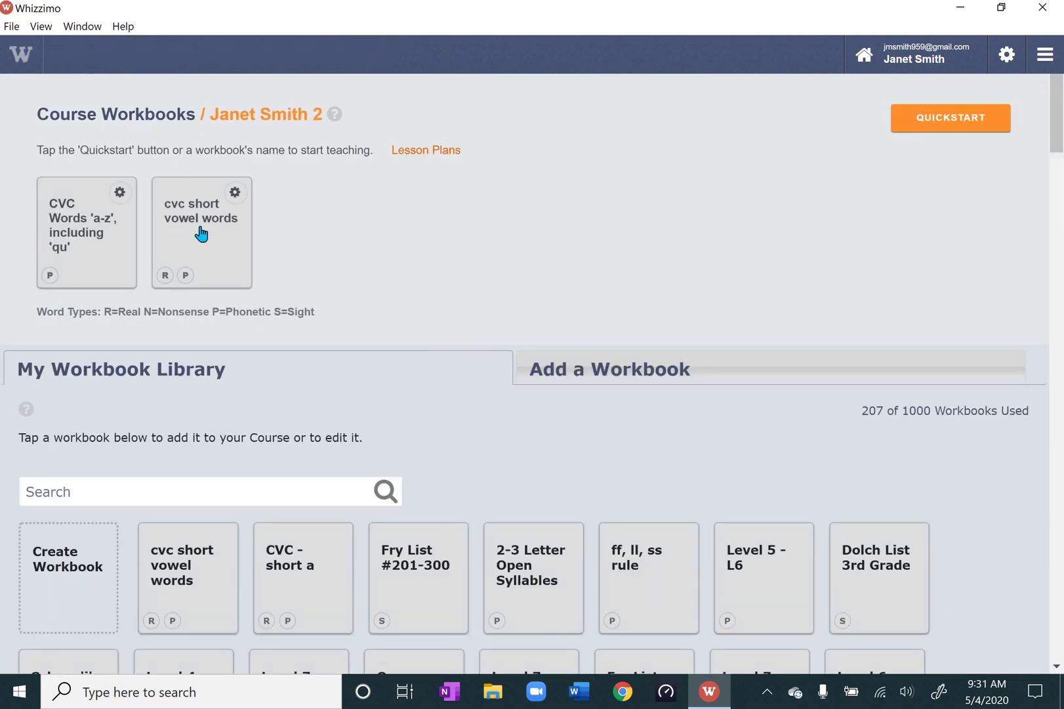
{"action": "left_click", "coordinate": [201, 228]}
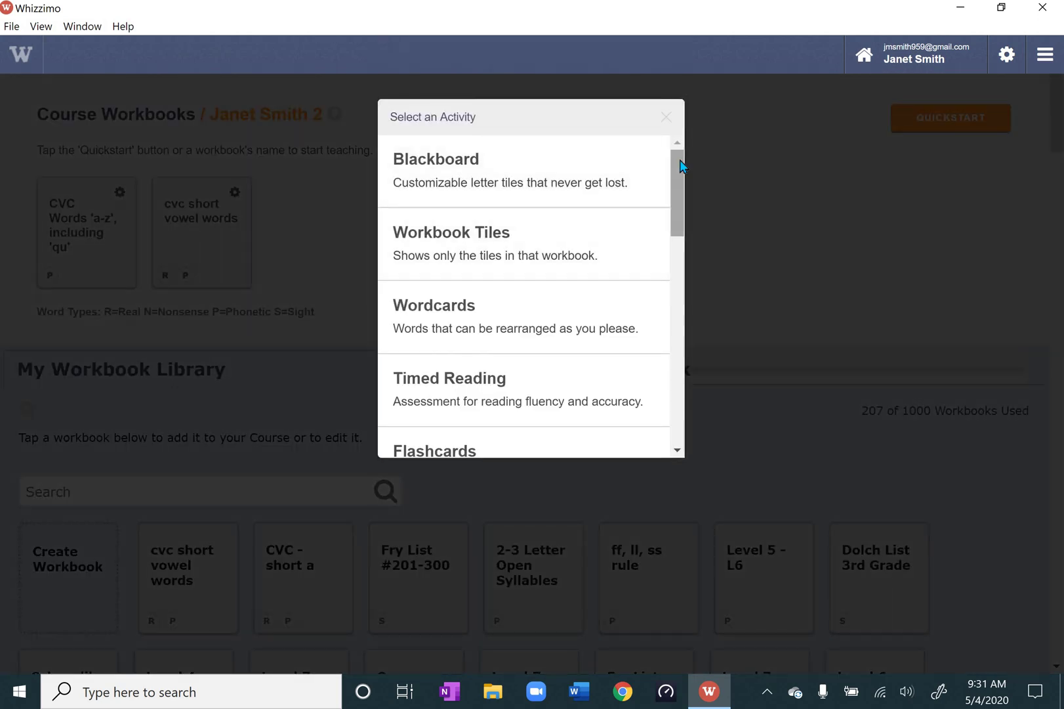
{"action": "scroll", "coordinate": [702, 276], "scroll_direction": "down", "scroll_amount": 7}
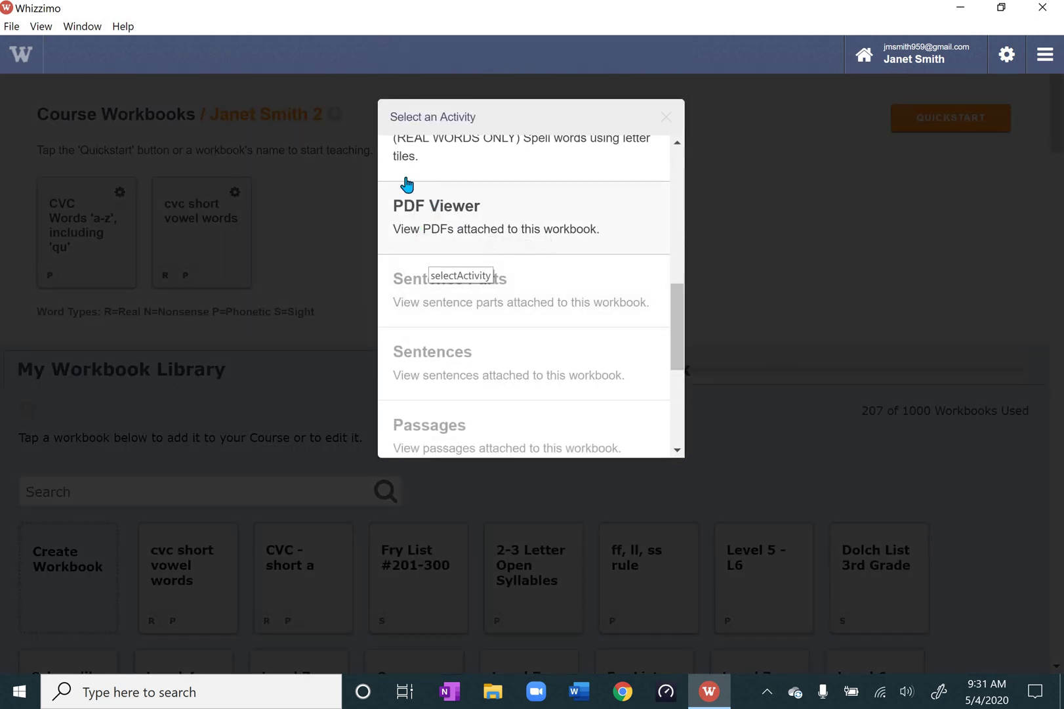
{"action": "left_click", "coordinate": [509, 231]}
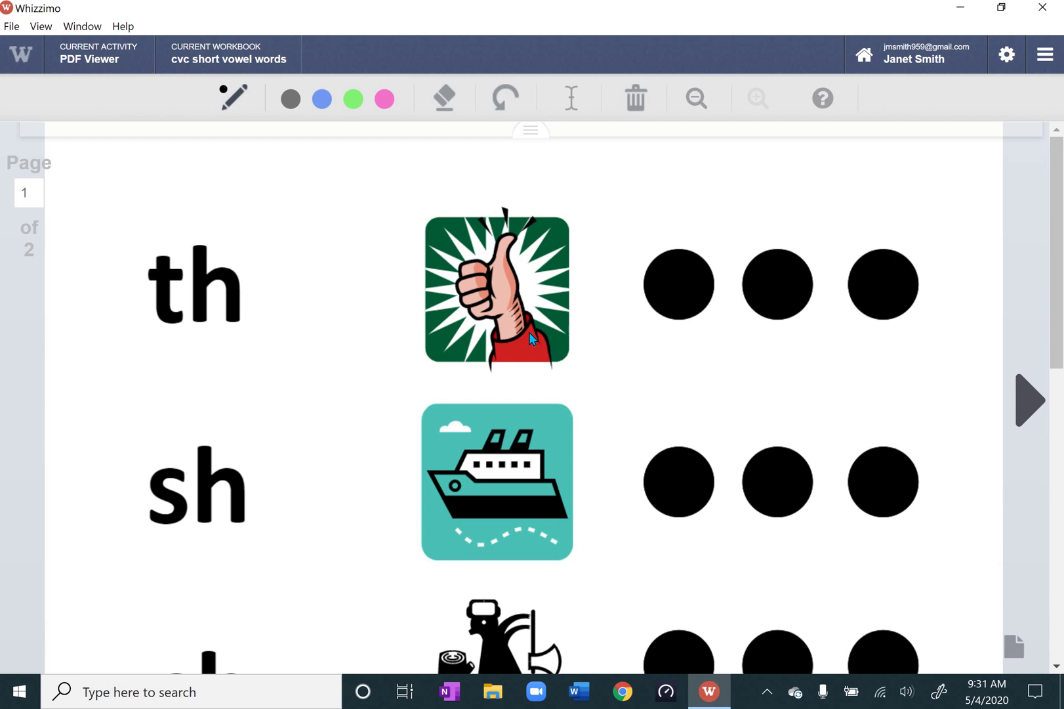
Look through both pages of the attached sound symbols PDF, including the Vowels page.
{"action": "scroll", "coordinate": [529, 332], "scroll_direction": "down", "scroll_amount": 10}
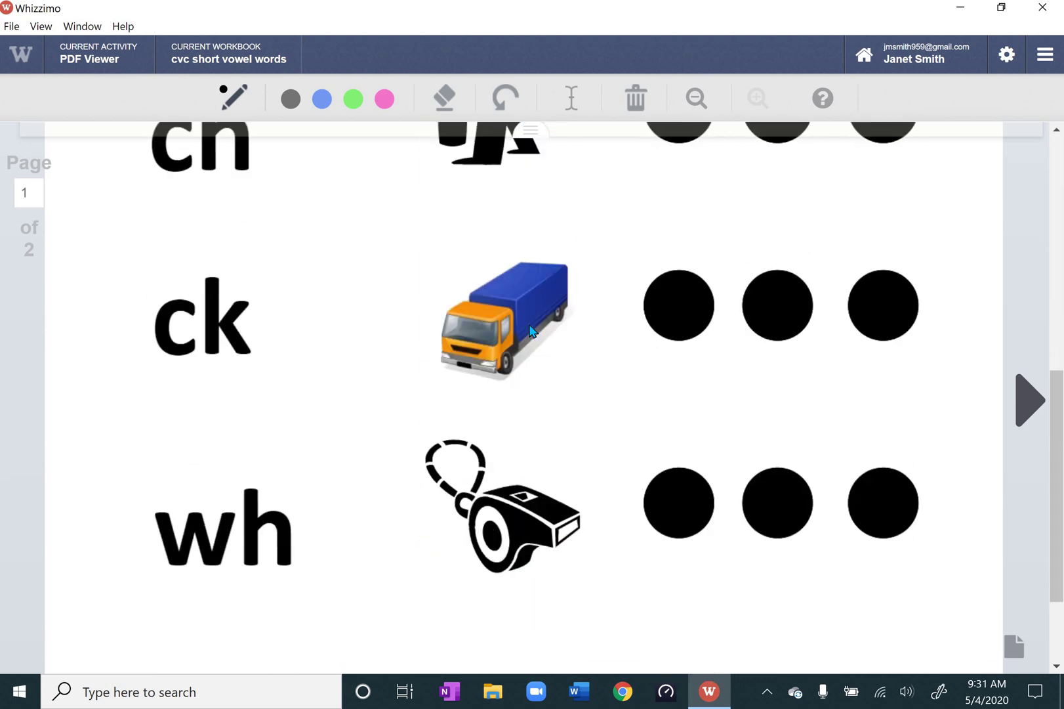
{"action": "scroll", "coordinate": [531, 328], "scroll_direction": "up", "scroll_amount": 10}
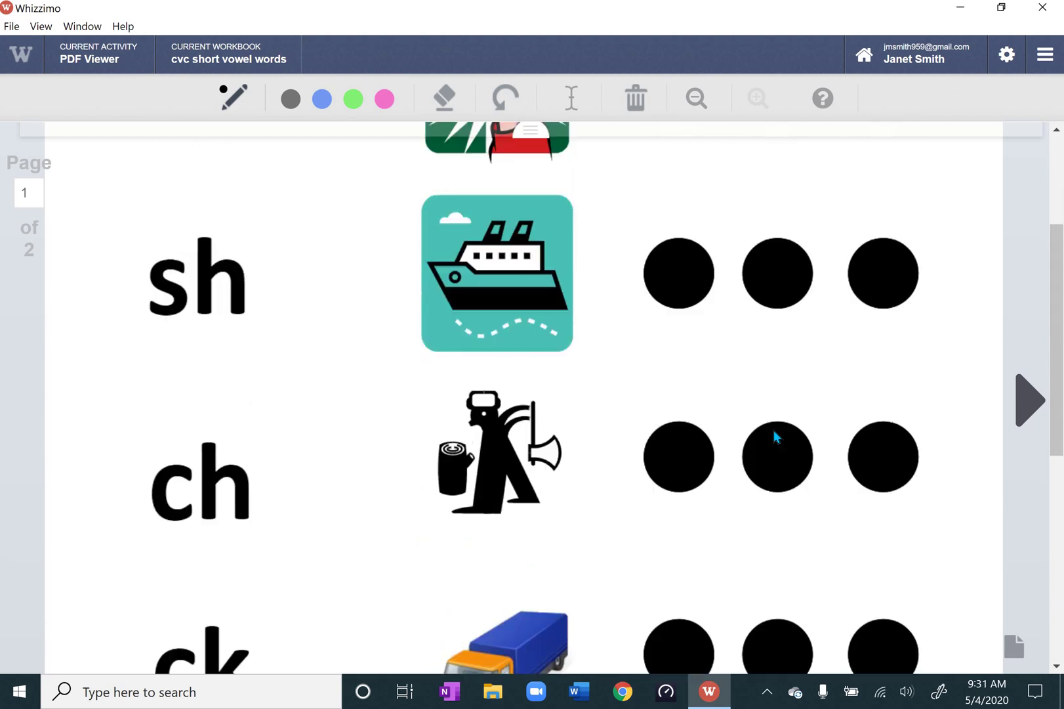
{"action": "left_click", "coordinate": [1028, 407]}
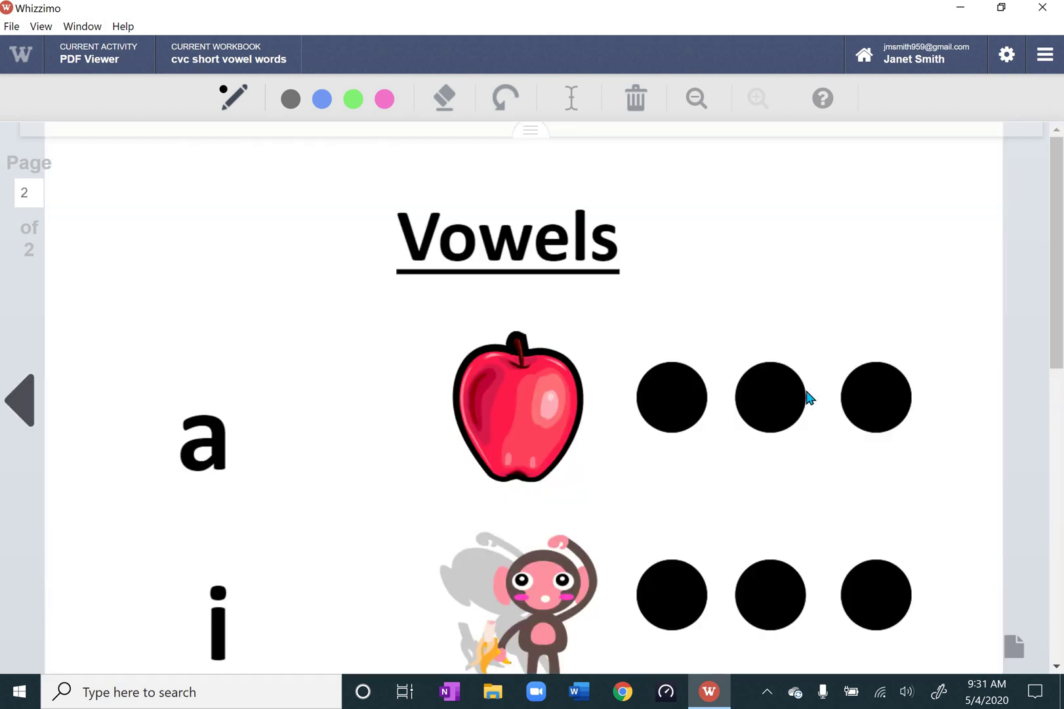
{"action": "scroll", "coordinate": [800, 396], "scroll_direction": "down", "scroll_amount": 2}
{"action": "scroll", "coordinate": [800, 397], "scroll_direction": "down", "scroll_amount": 8}
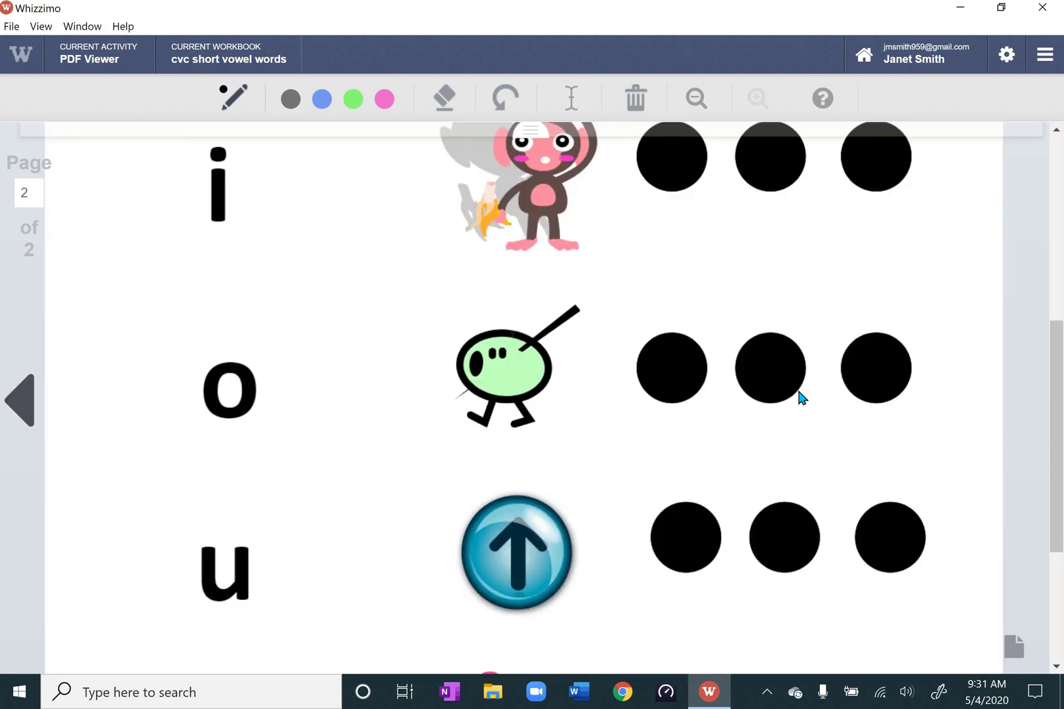
{"action": "scroll", "coordinate": [777, 389], "scroll_direction": "up", "scroll_amount": 10}
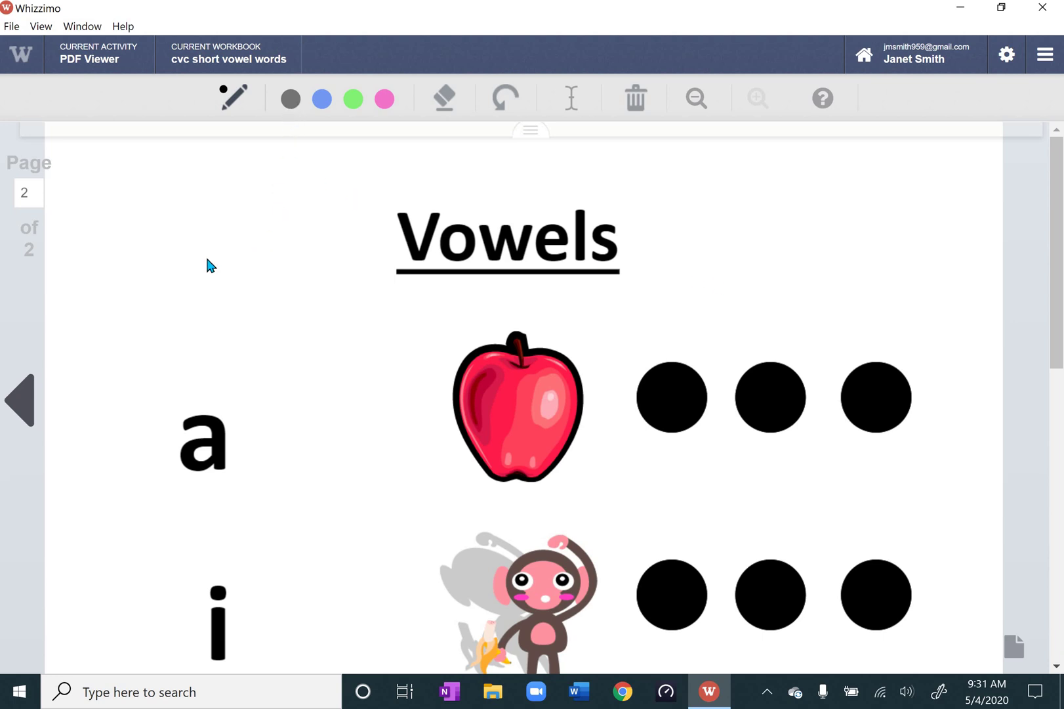
Draw a short horizontal pen line before the Vowels heading and place an empty text box after the heading.
{"action": "left_click_drag", "start_coordinate": [207, 258], "coordinate": [286, 255]}
{"action": "left_click", "coordinate": [572, 103]}
{"action": "left_click", "coordinate": [696, 226]}
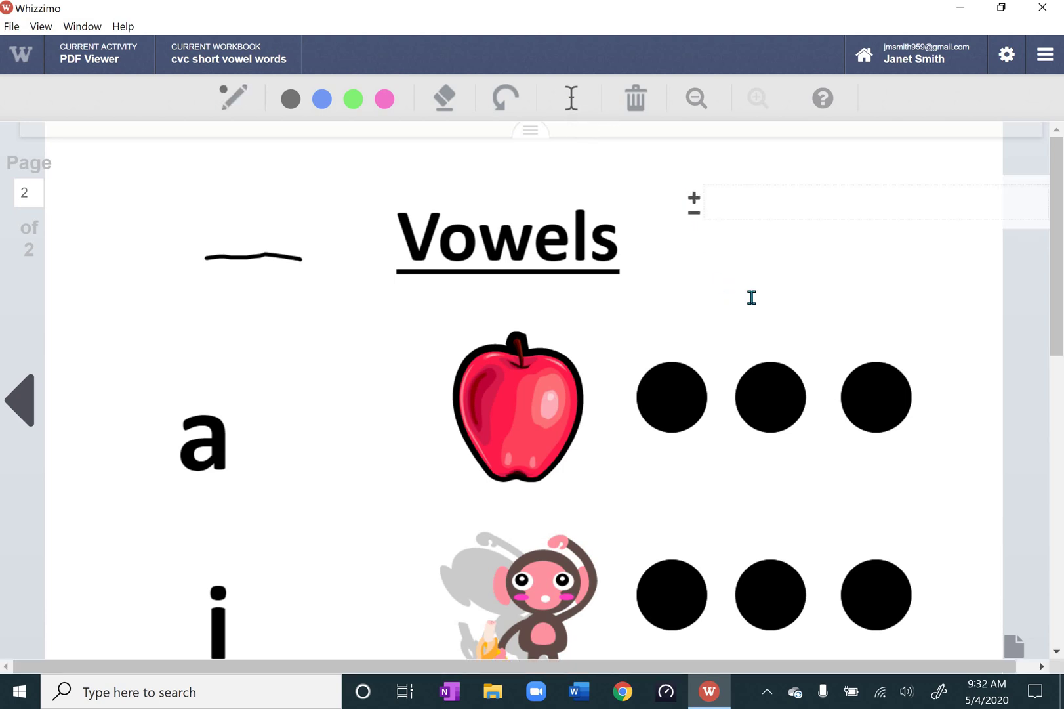
Move the empty text box over the end of the Vowels heading, delete it and leave the PDF Viewer.
{"action": "left_click_drag", "start_coordinate": [947, 178], "coordinate": [893, 175]}
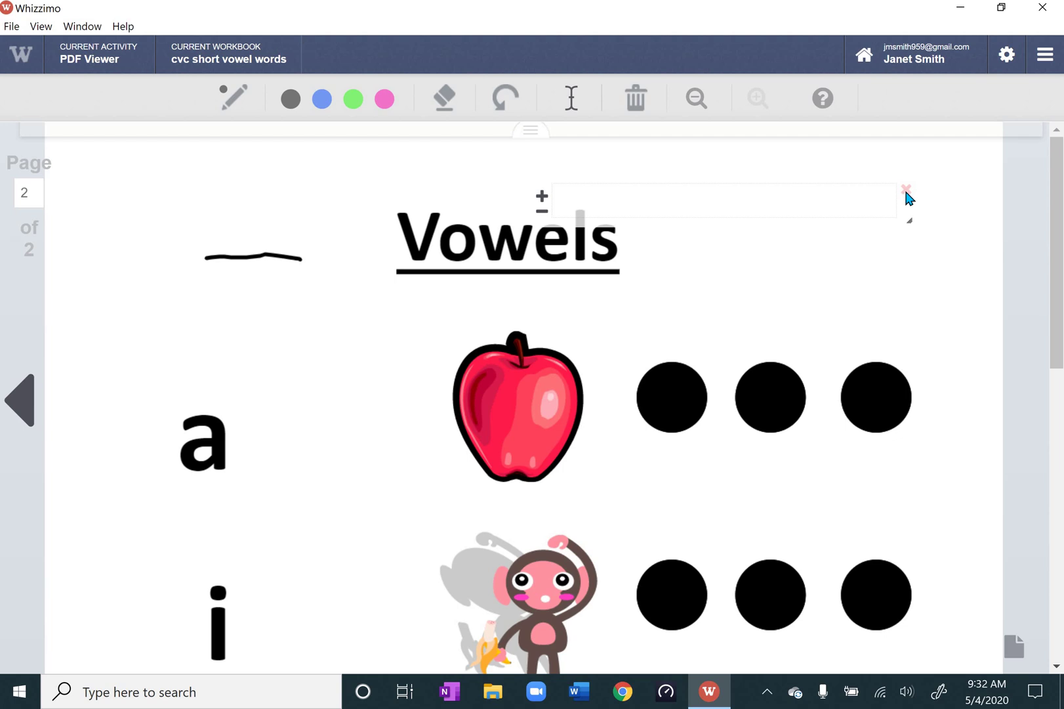
{"action": "left_click", "coordinate": [906, 190]}
{"action": "left_click", "coordinate": [923, 57]}
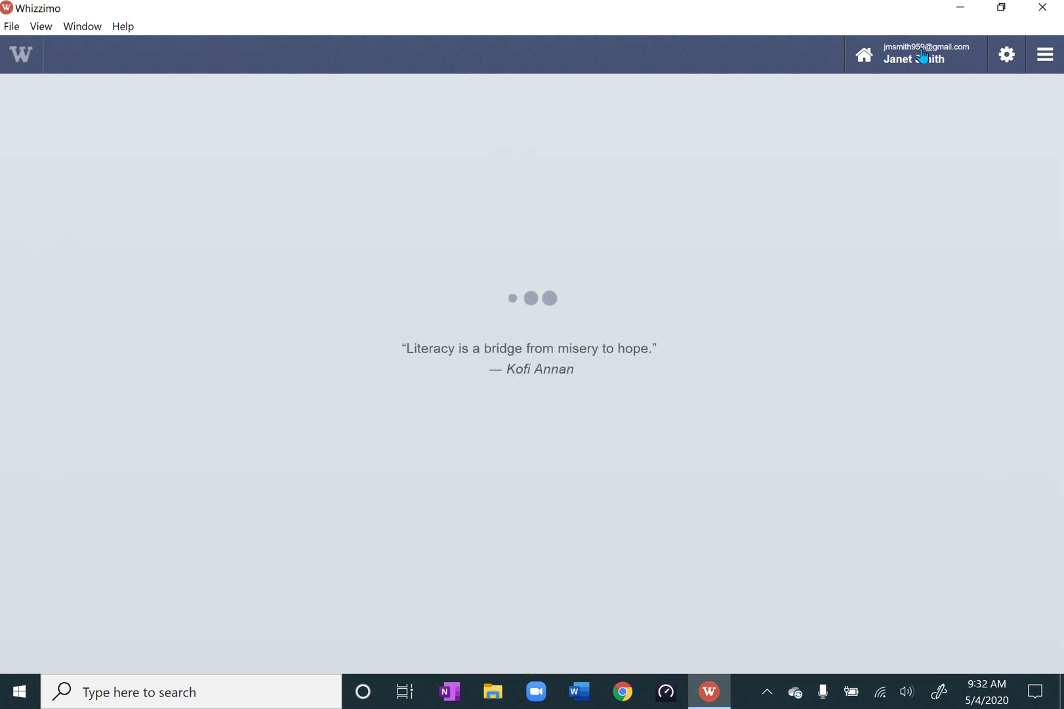